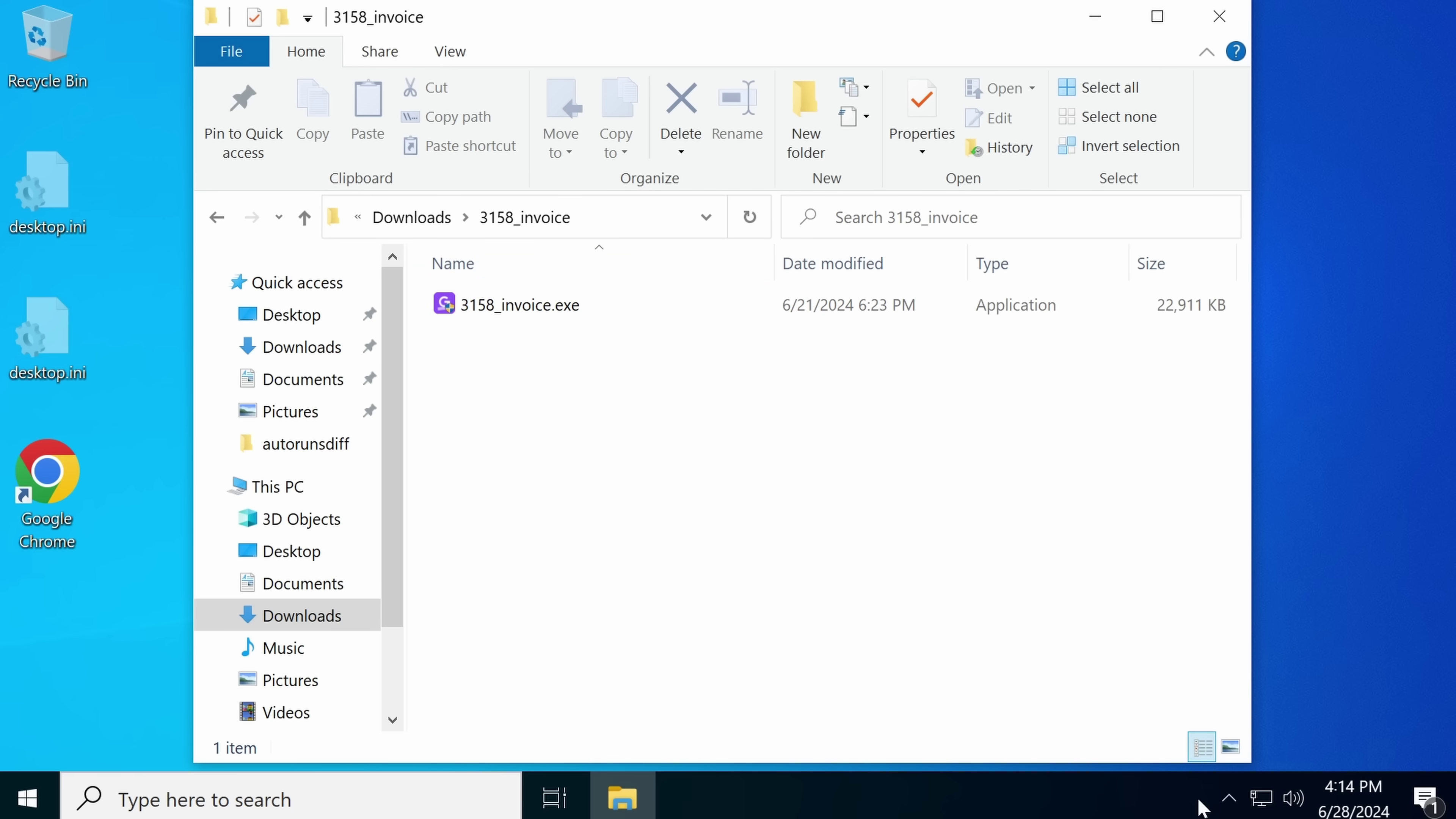
# Look at the options offered by the remote-support agent hidden in the notification area.
pyautogui.click(1230, 798)
pyautogui.rightClick(1257, 744)
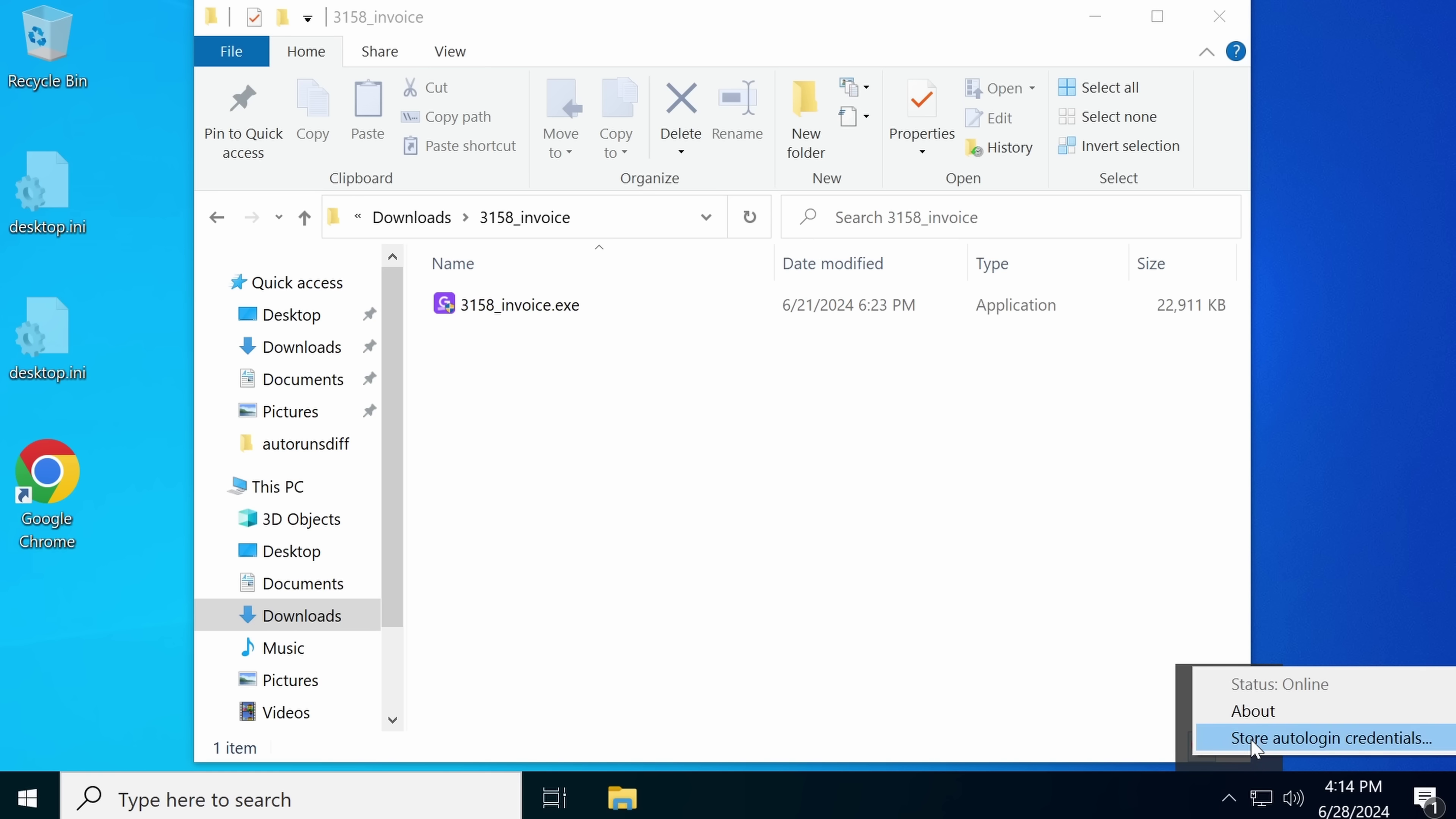
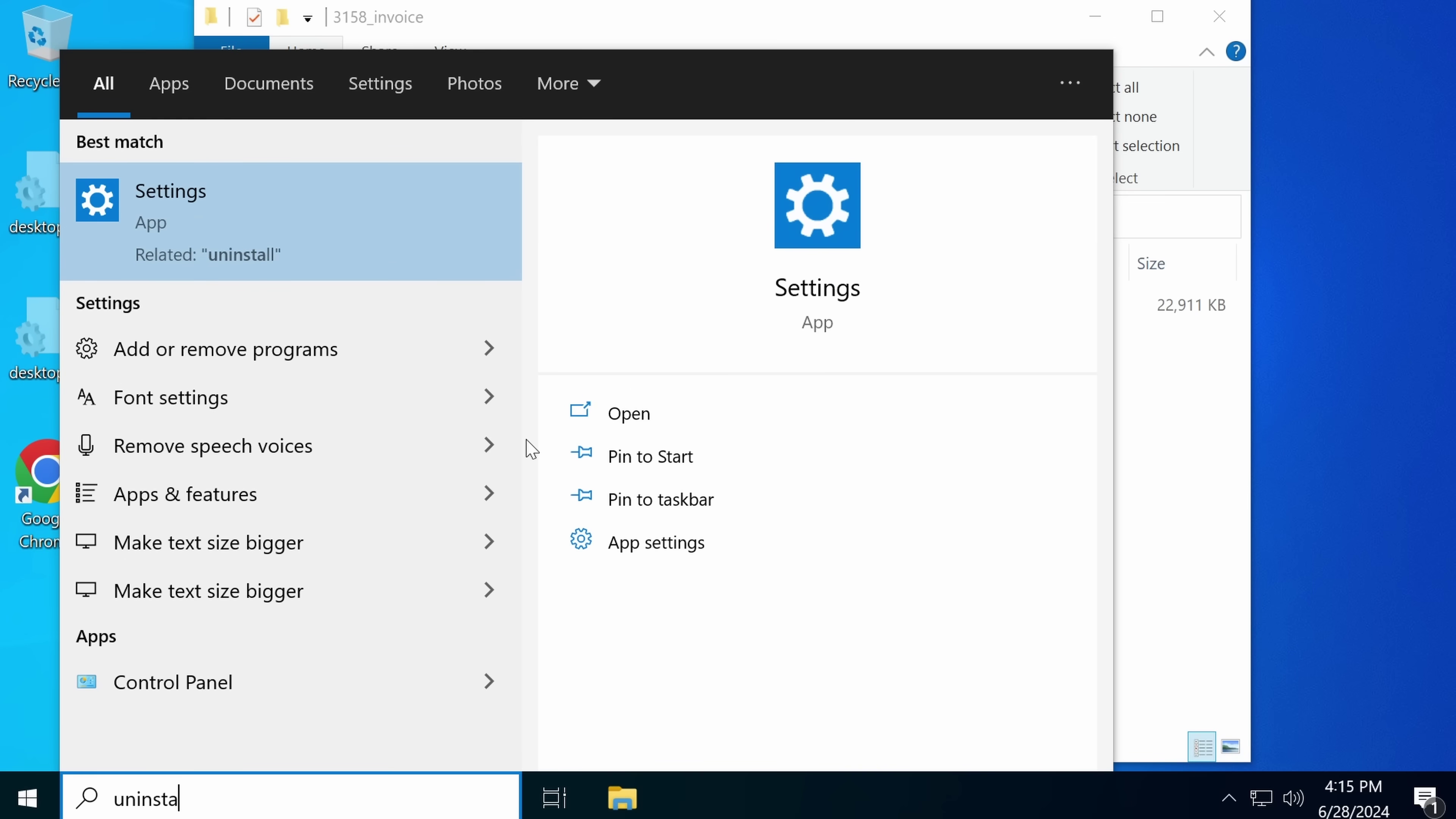
# Open Windows Settings, search it for "uninstall", and bring up the list of installed apps.
pyautogui.press('Return')
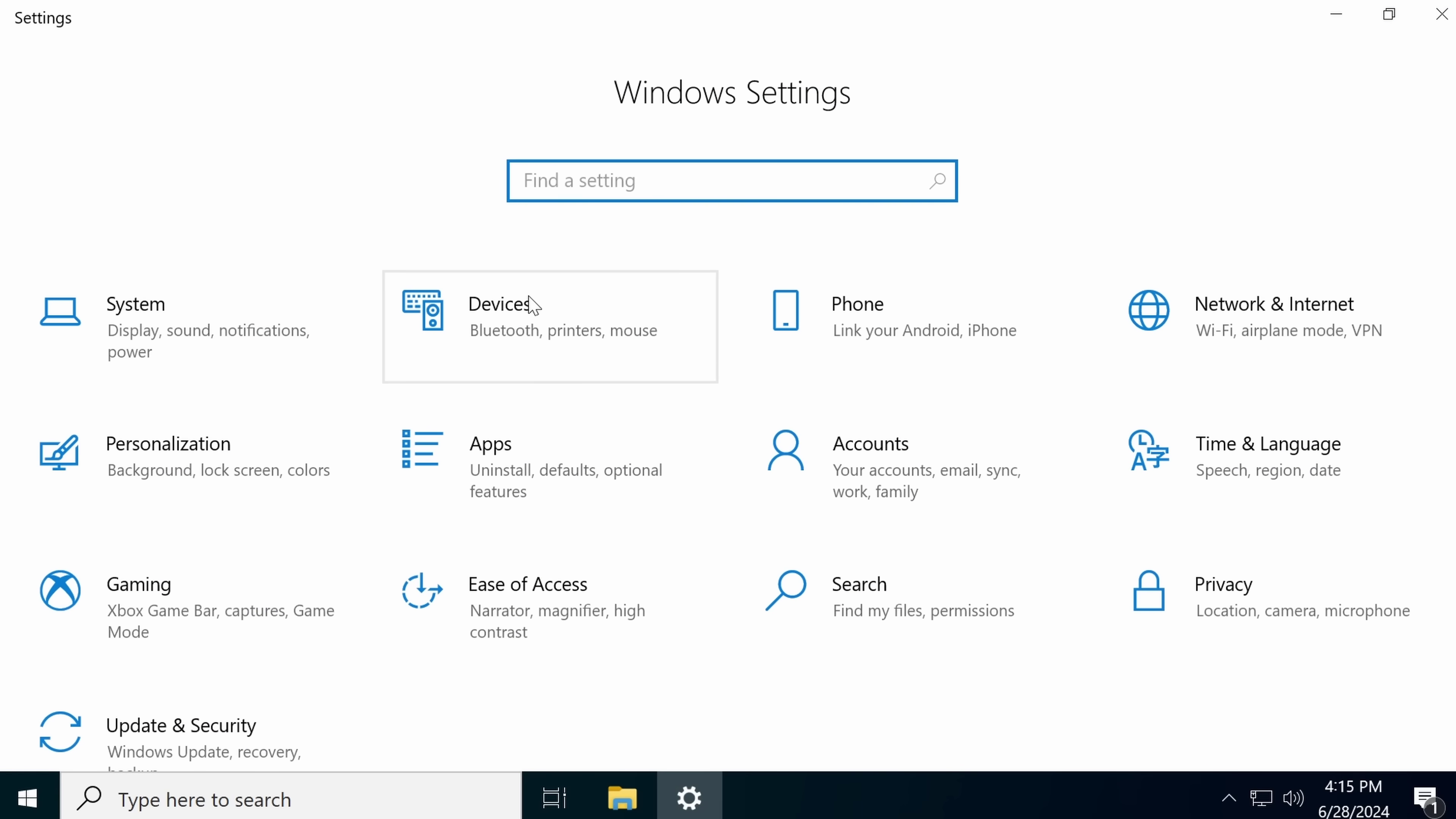
pyautogui.write('uninstall')
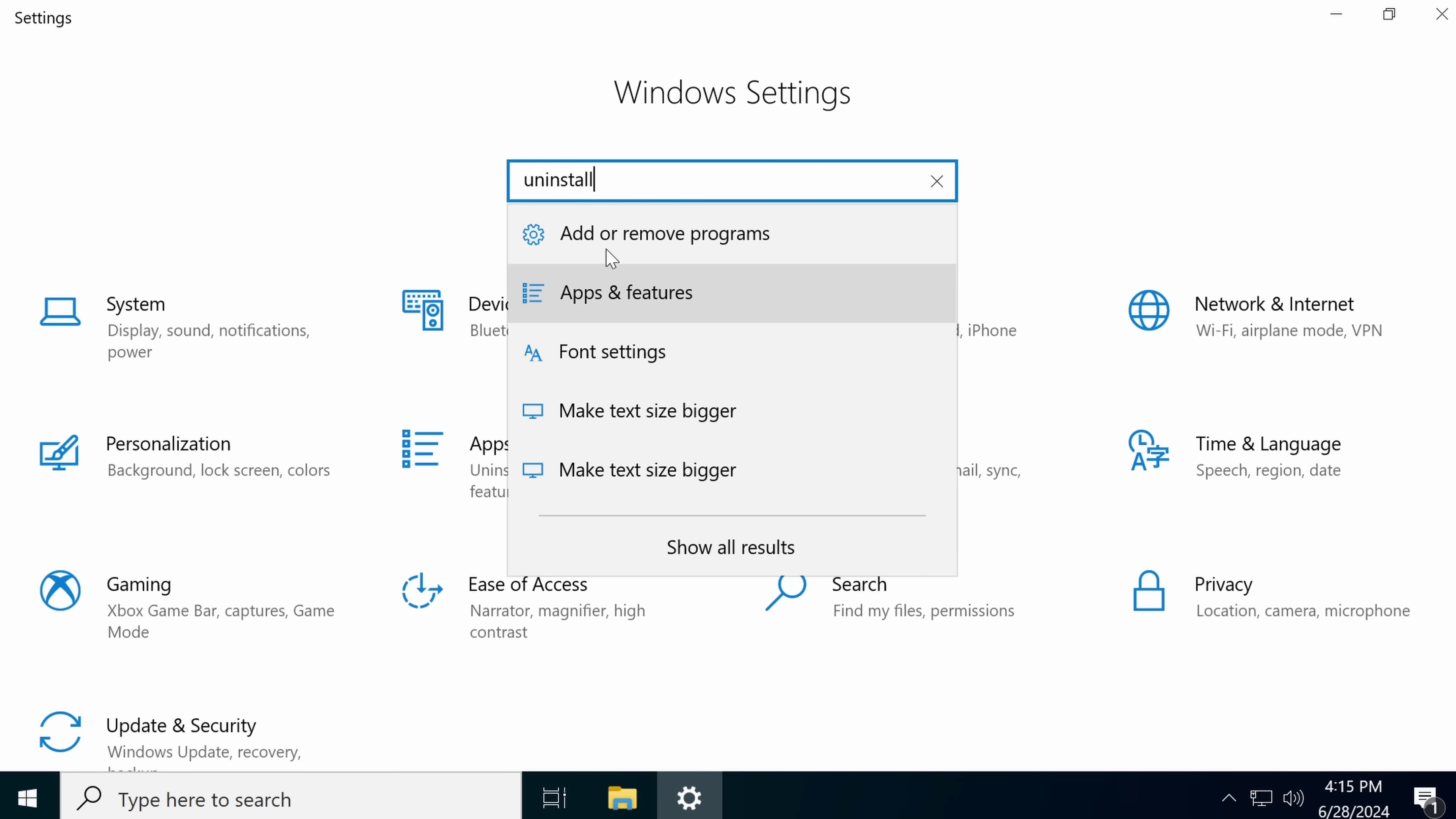
pyautogui.click(619, 247)
pyautogui.scroll(-5, 627, 364)
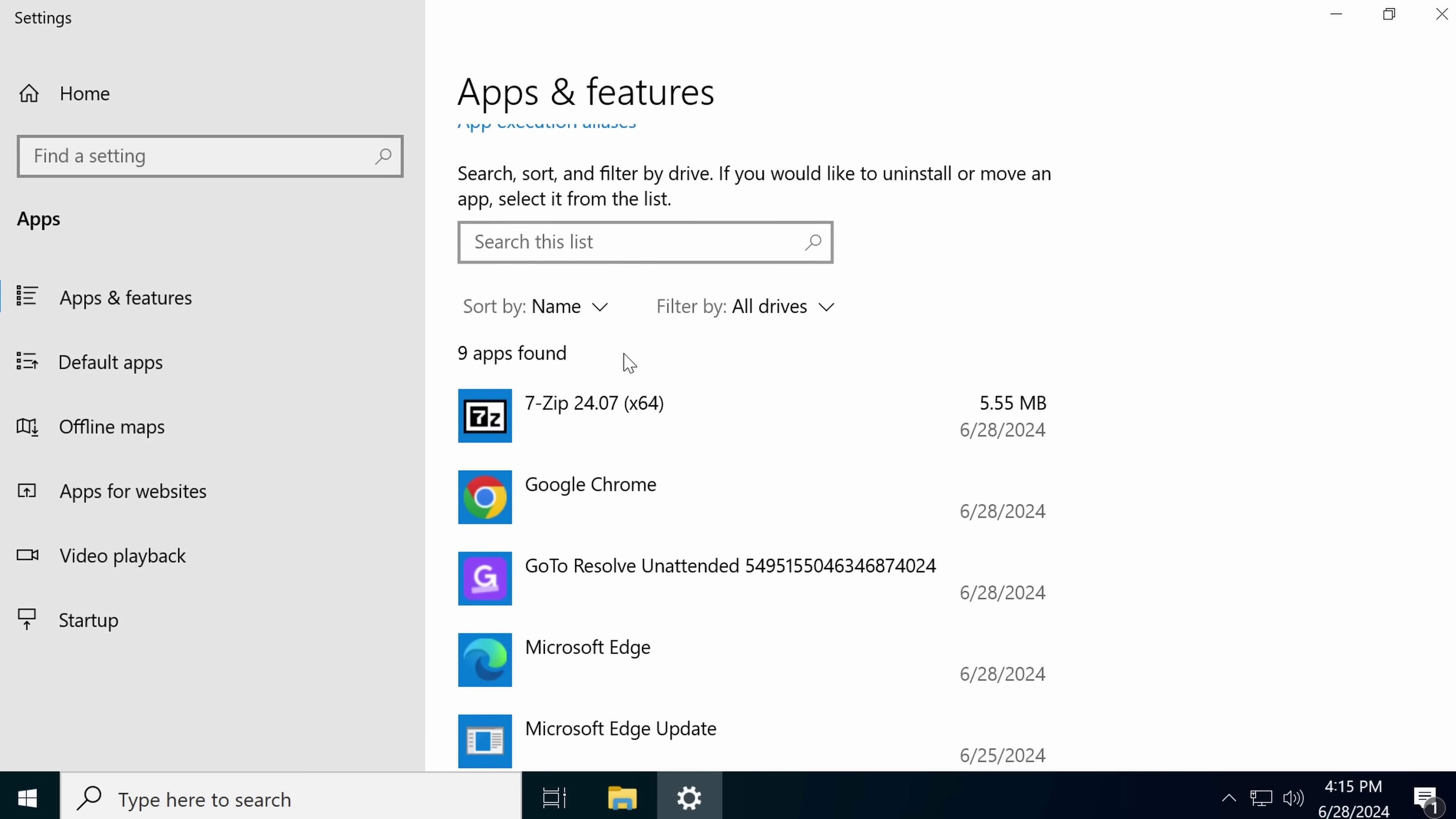
# Uninstall GoTo Resolve Unattended, allow the uninstaller to make changes, check the remaining apps, and close Settings.
pyautogui.click(699, 457)
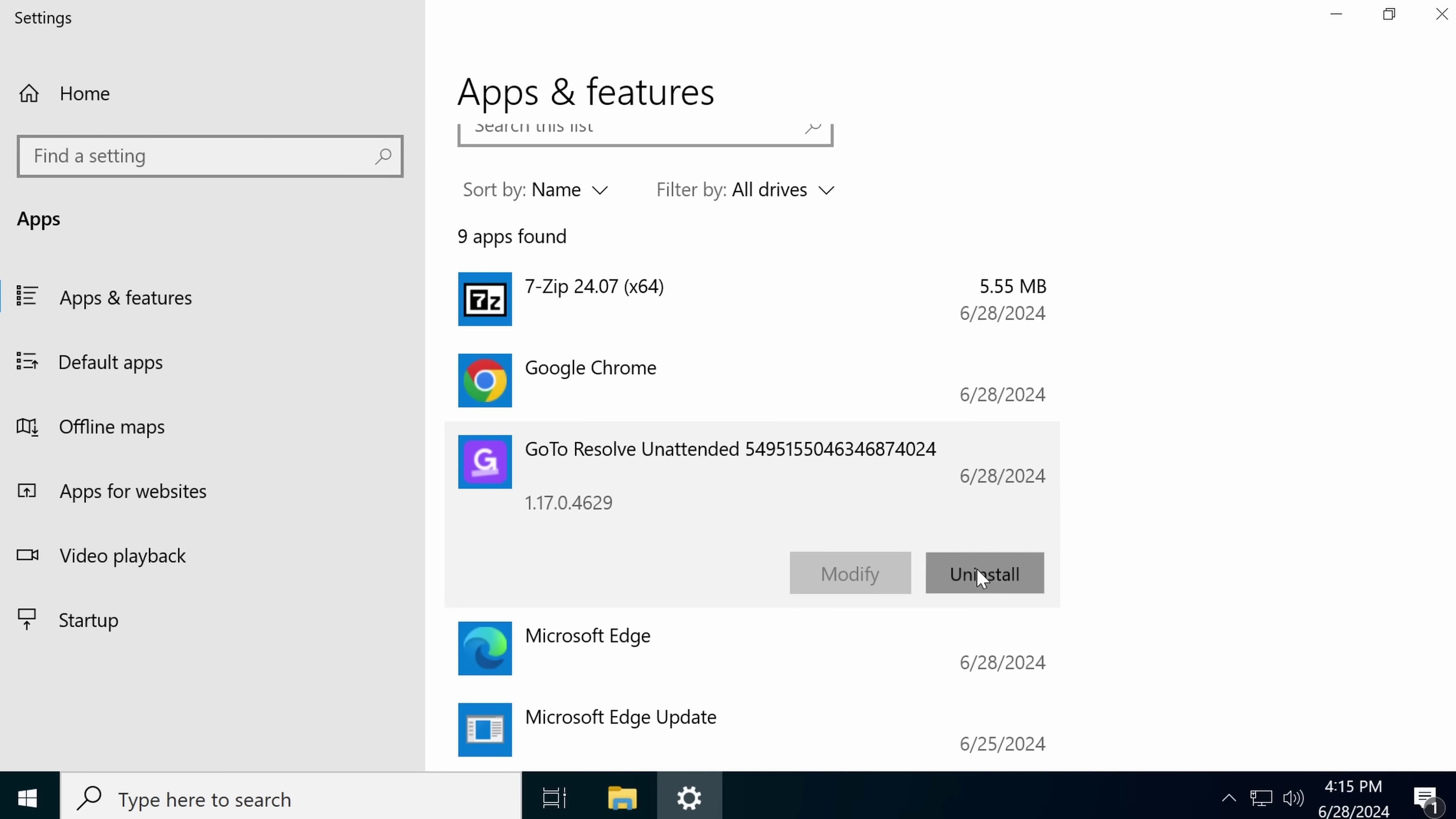
pyautogui.click(978, 574)
pyautogui.click(1105, 508)
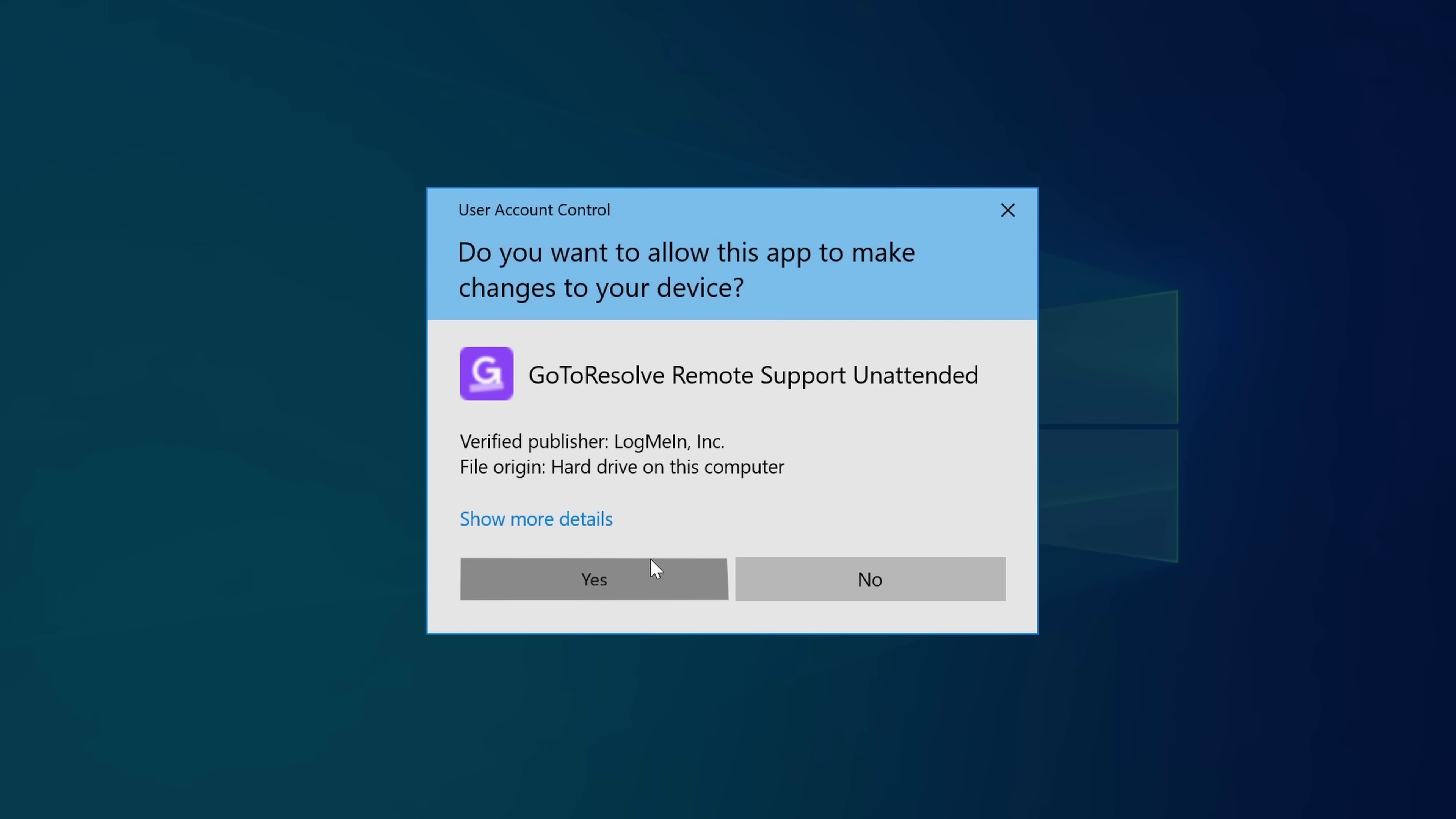
pyautogui.click(650, 573)
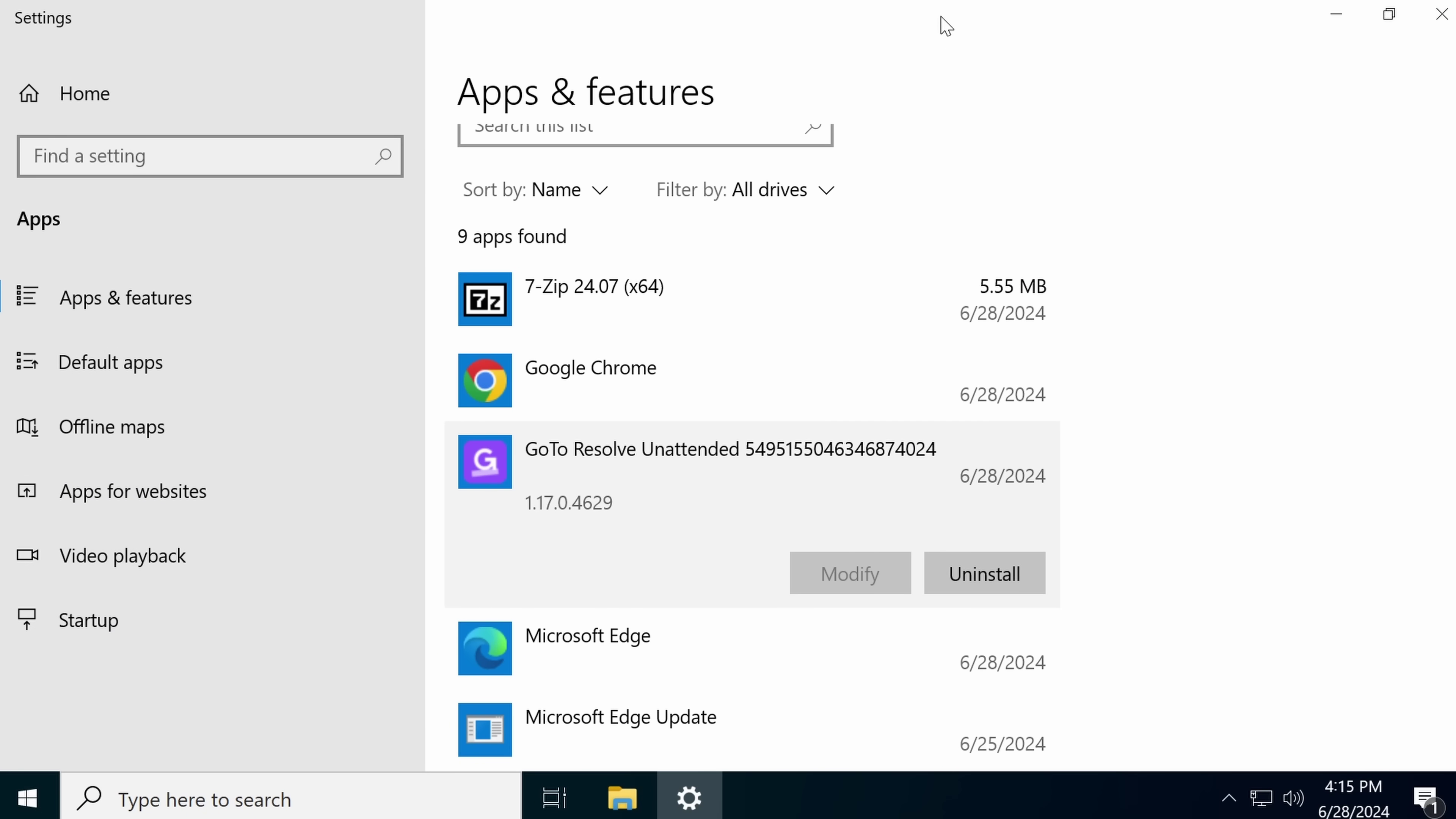
pyautogui.moveTo(946, 26); pyautogui.dragTo(624, 111)
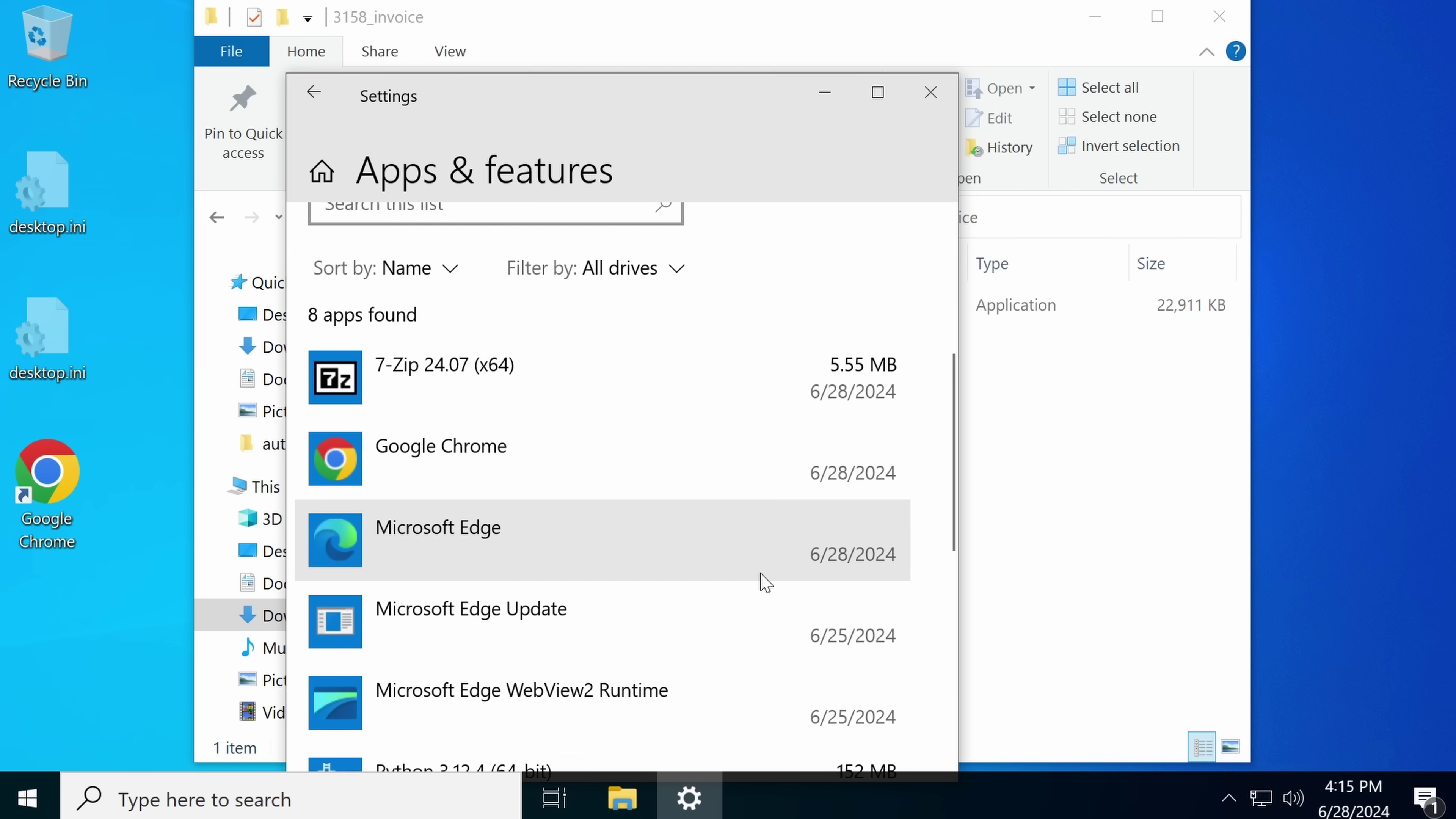
pyautogui.scroll(5, 871, 254)
pyautogui.click(929, 92)
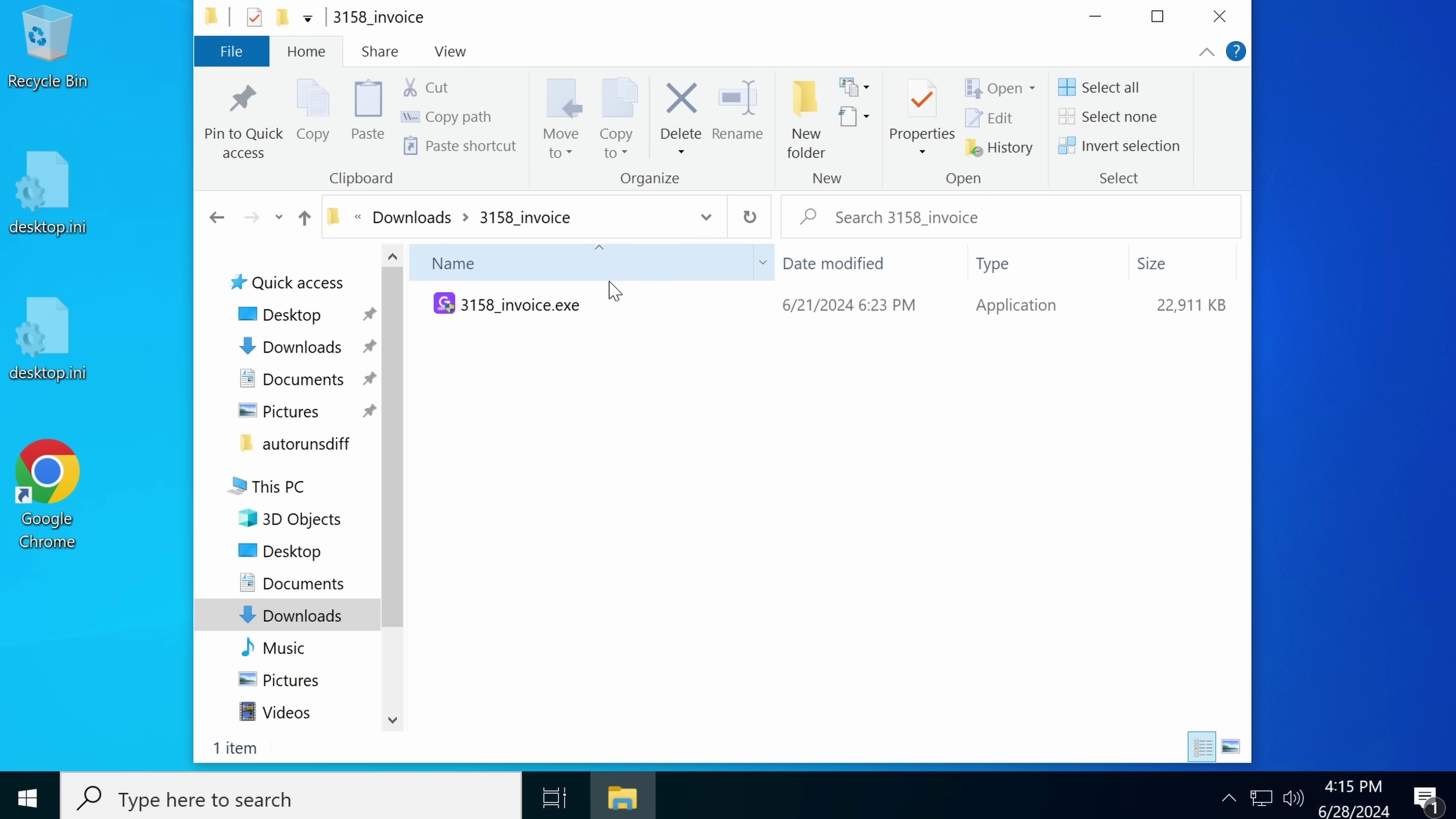
# Inspect the file description, company and version details of 3158_invoice.exe.
pyautogui.moveTo(640, 309)
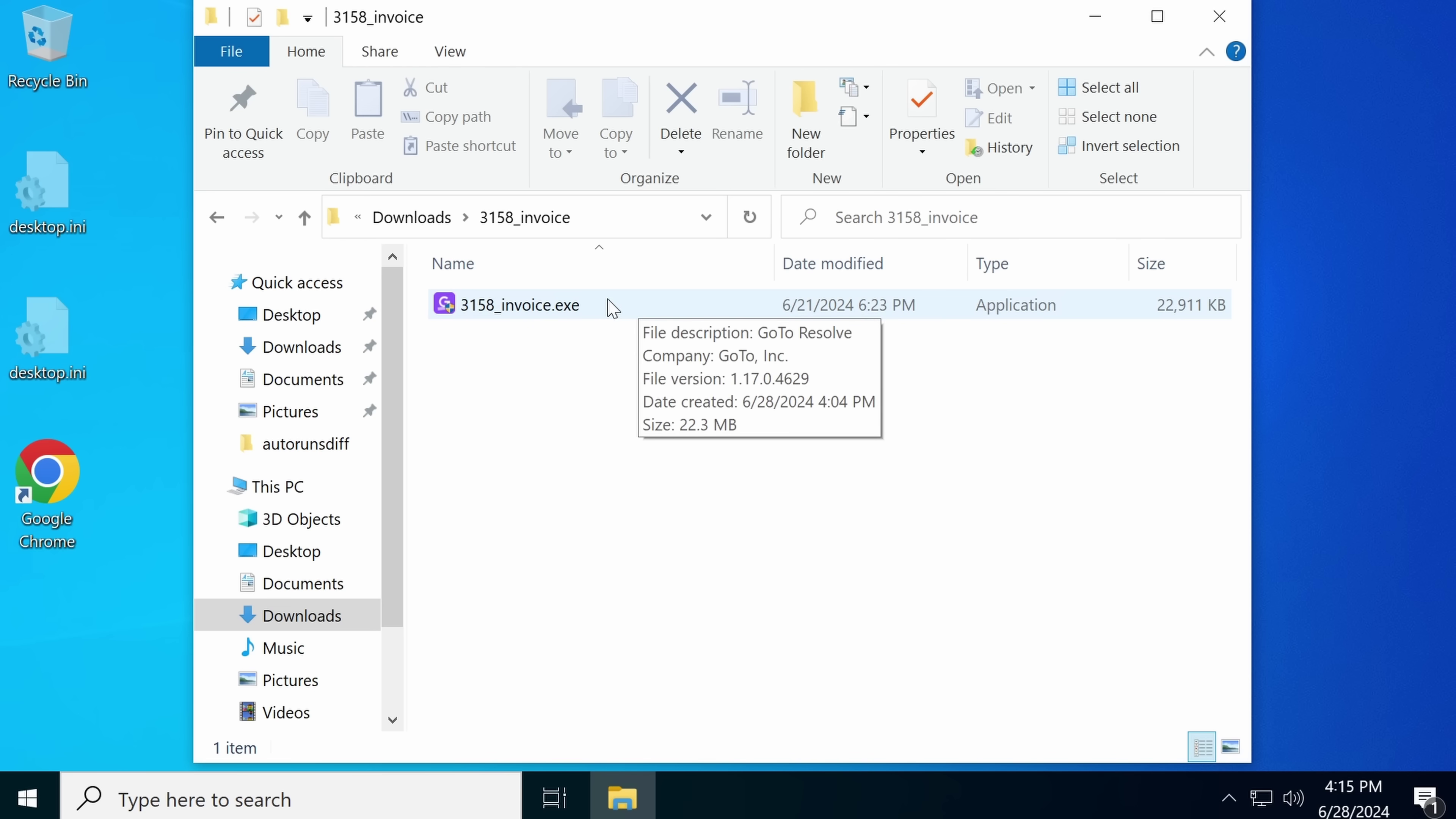
pyautogui.click(612, 309)
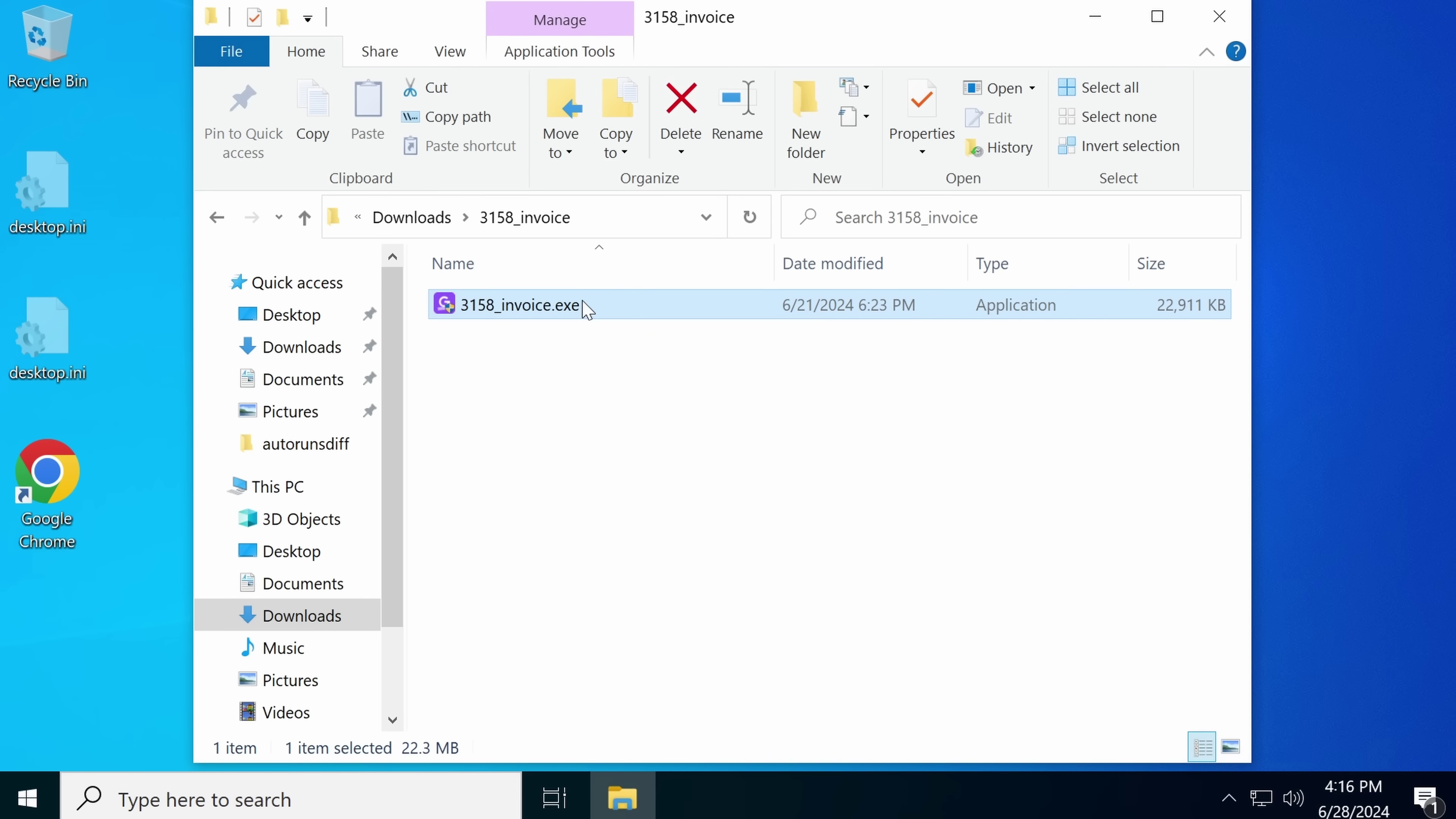
pyautogui.moveTo(583, 308)
# Start a Wireshark capture on Ethernet0 and arrange the 3158_invoice folder window beside it.
pyautogui.click(111, 559)
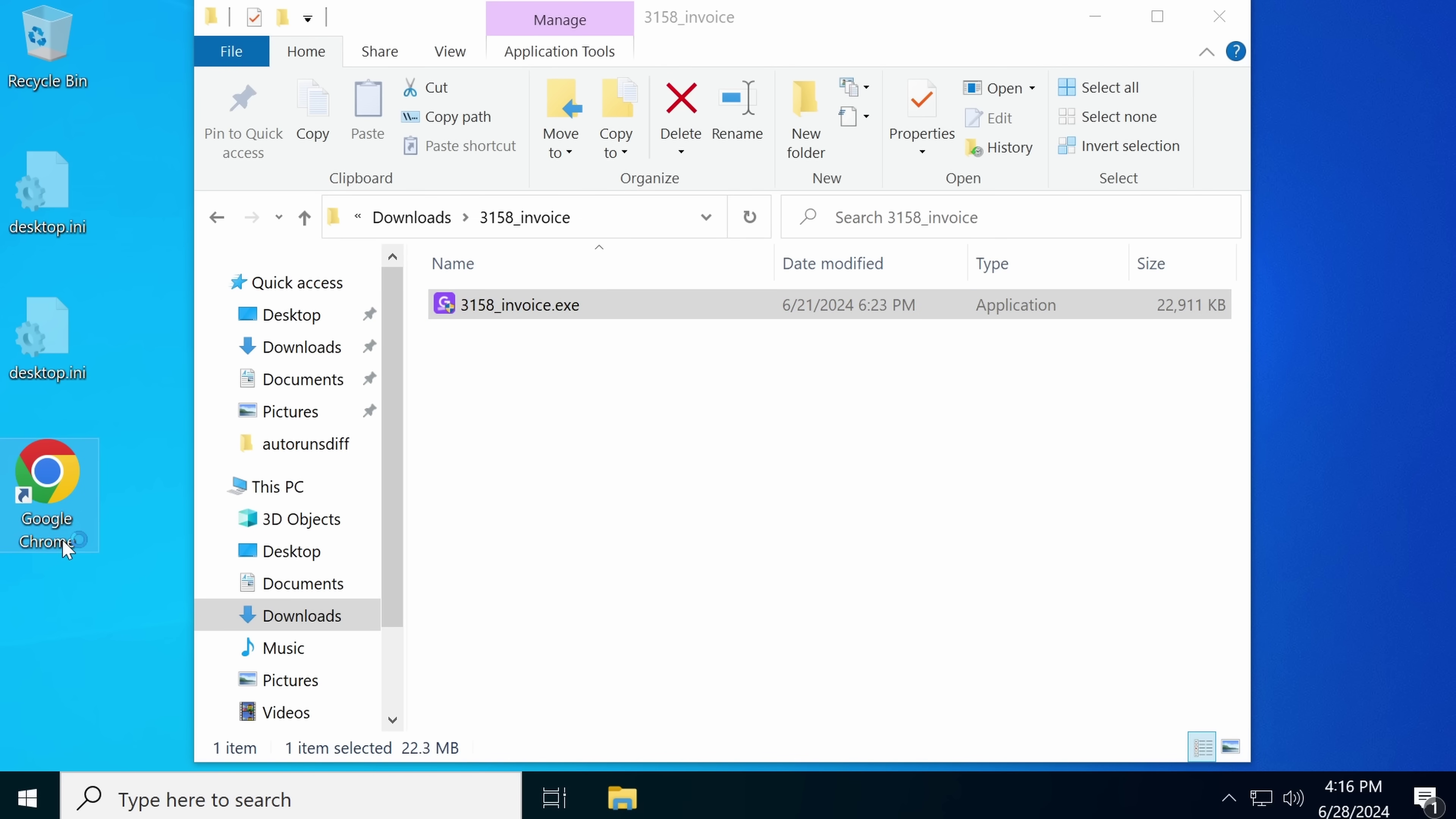
pyautogui.write('w')
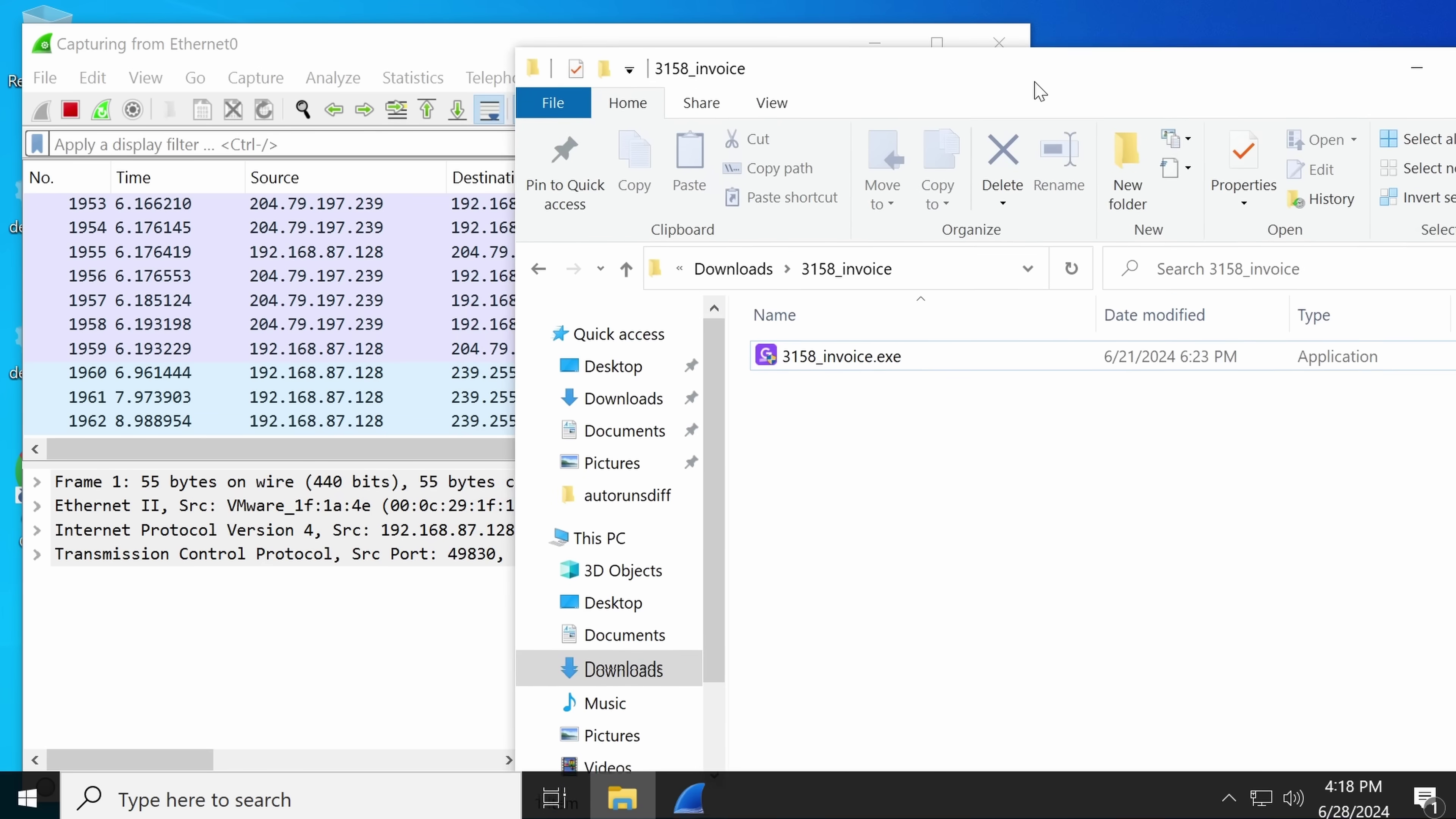
pyautogui.moveTo(1038, 91); pyautogui.dragTo(932, 53)
# Run 3158_invoice.exe with permission to make changes, show the Wireshark capture, and dismiss the installation message.
pyautogui.doubleClick(735, 344)
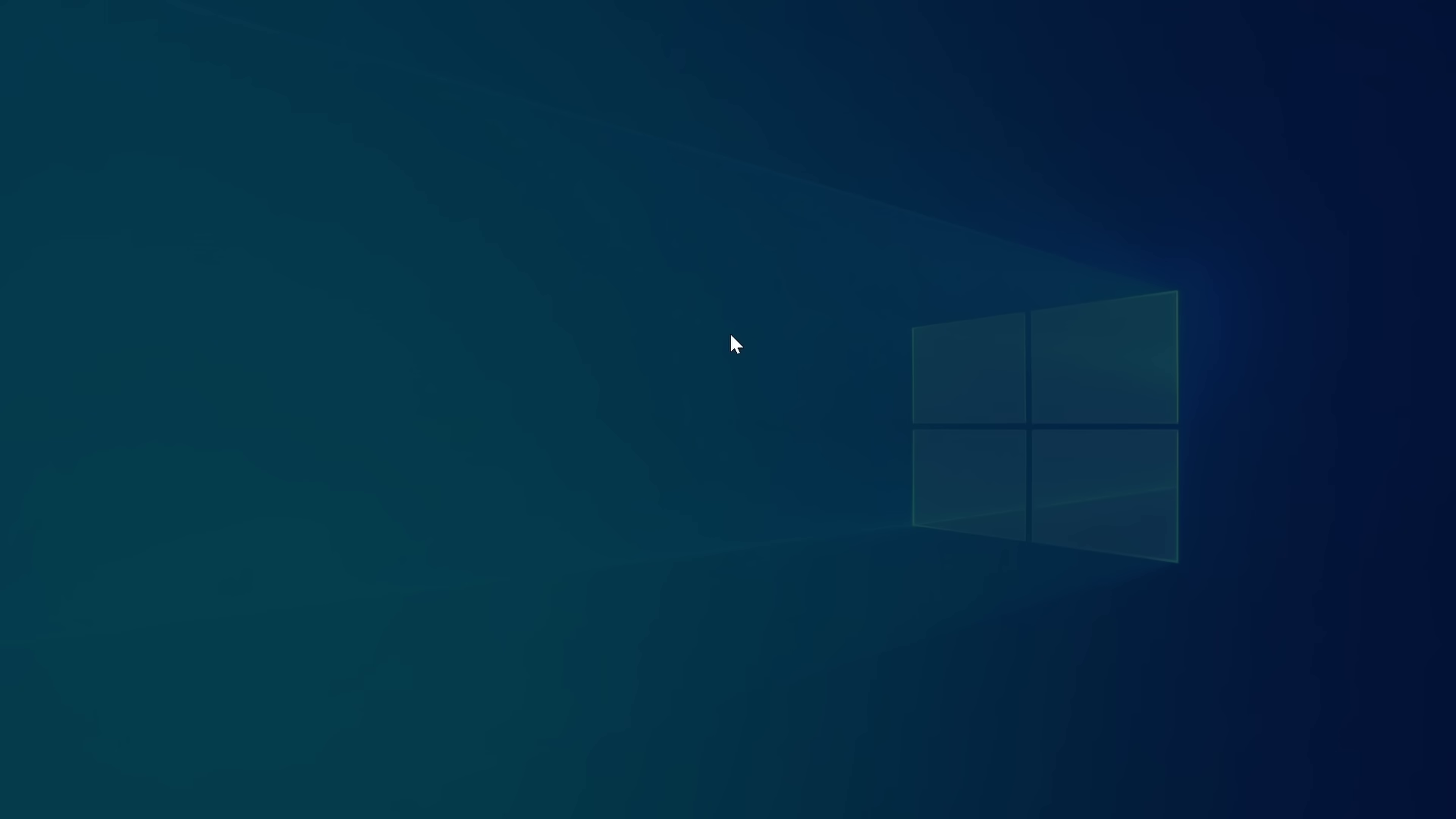
pyautogui.click(677, 571)
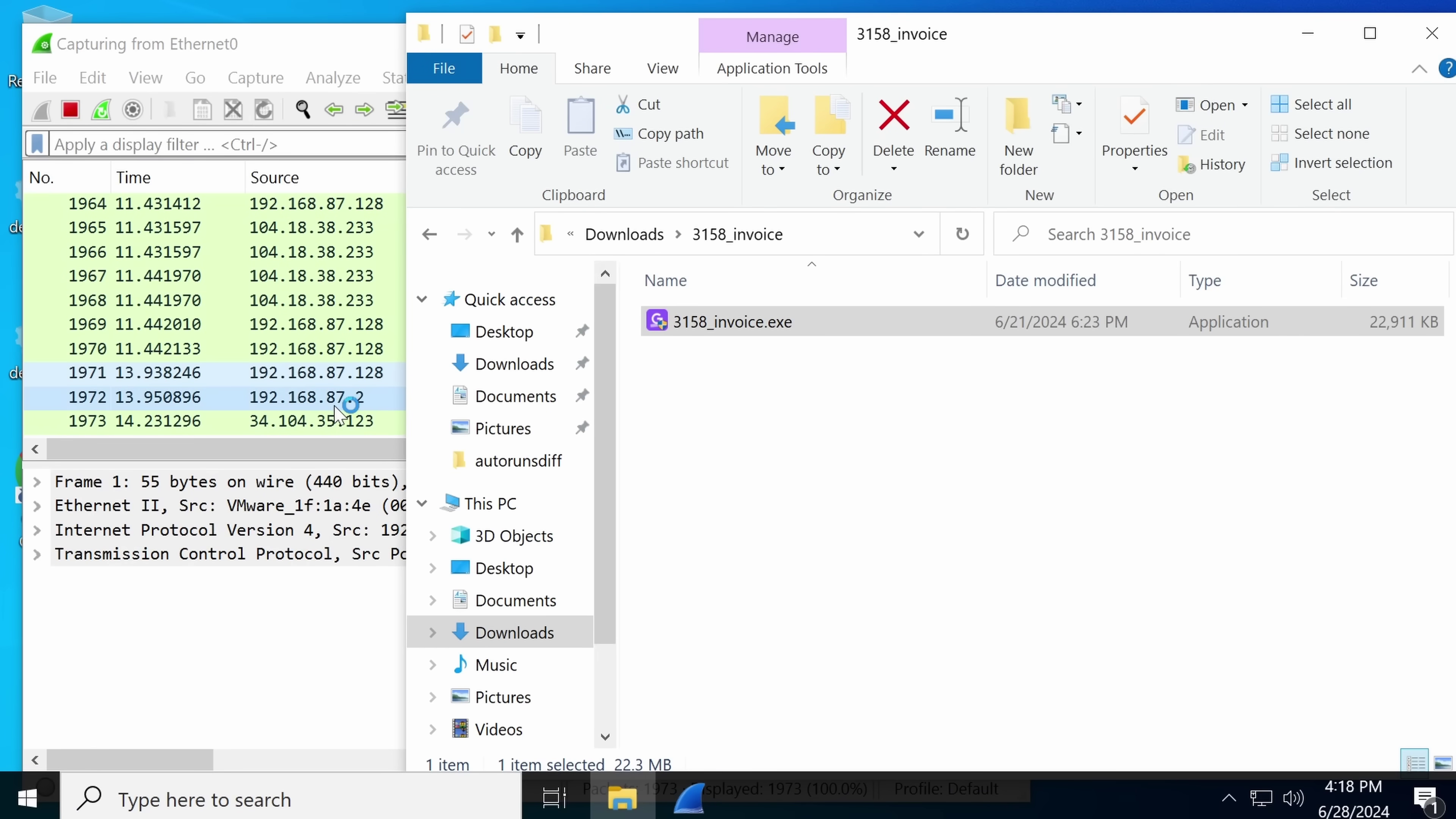
pyautogui.click(336, 401)
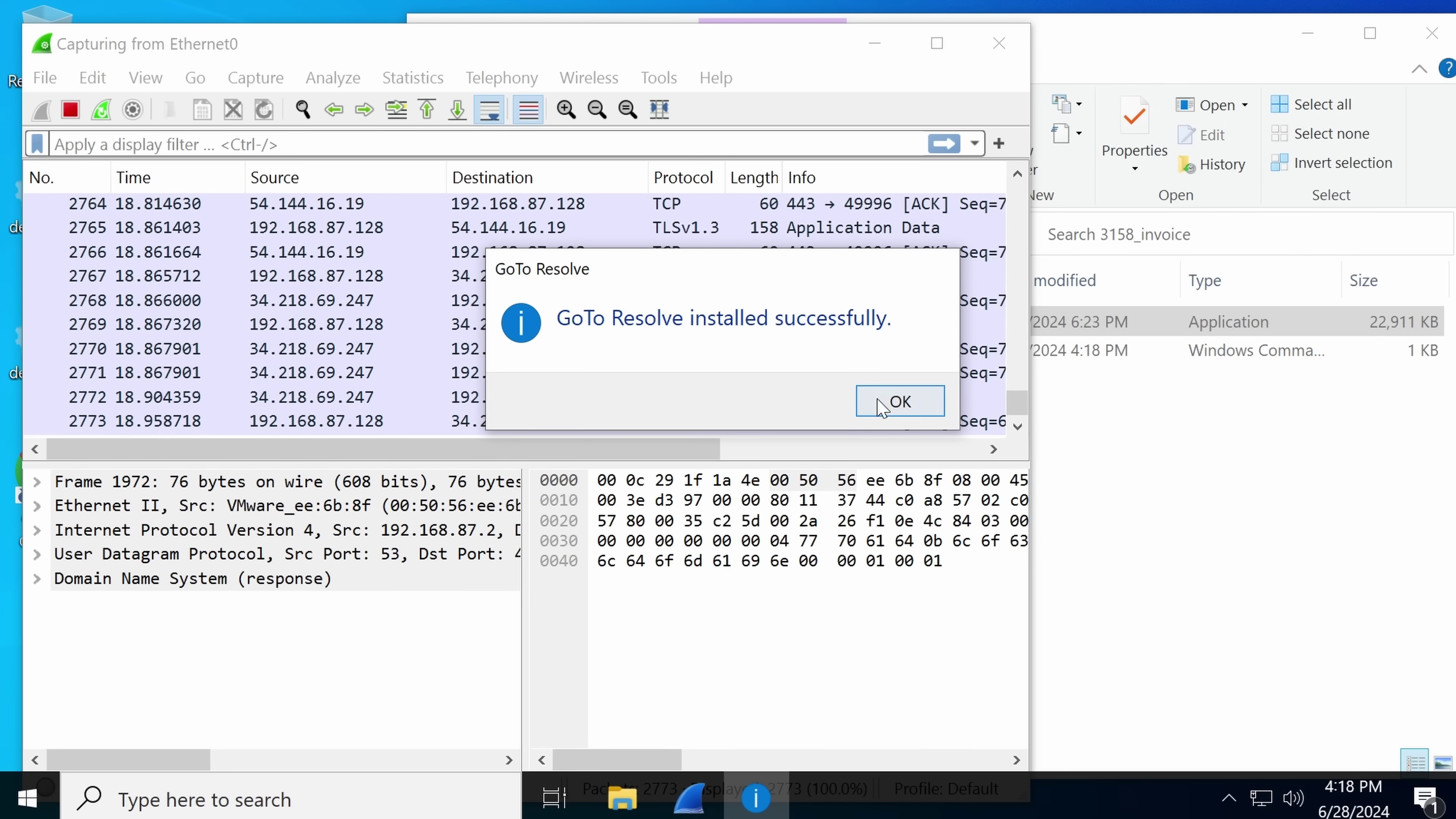
pyautogui.click(899, 400)
# Examine the captured TCP and TLSv1.3 packets for the addresses the machine communicates with.
pyautogui.click(553, 268)
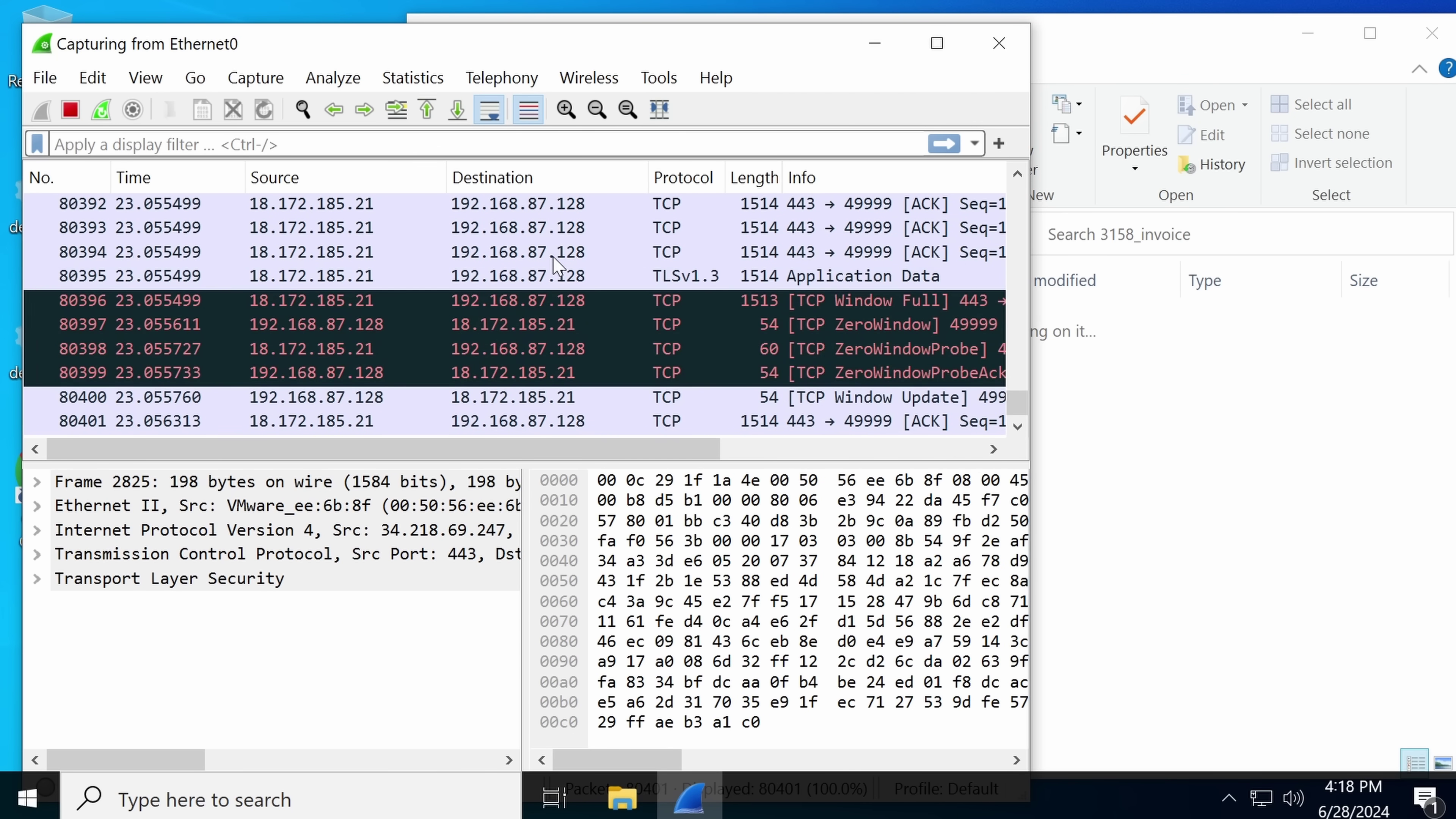
pyautogui.click(552, 255)
pyautogui.click(631, 376)
pyautogui.click(668, 404)
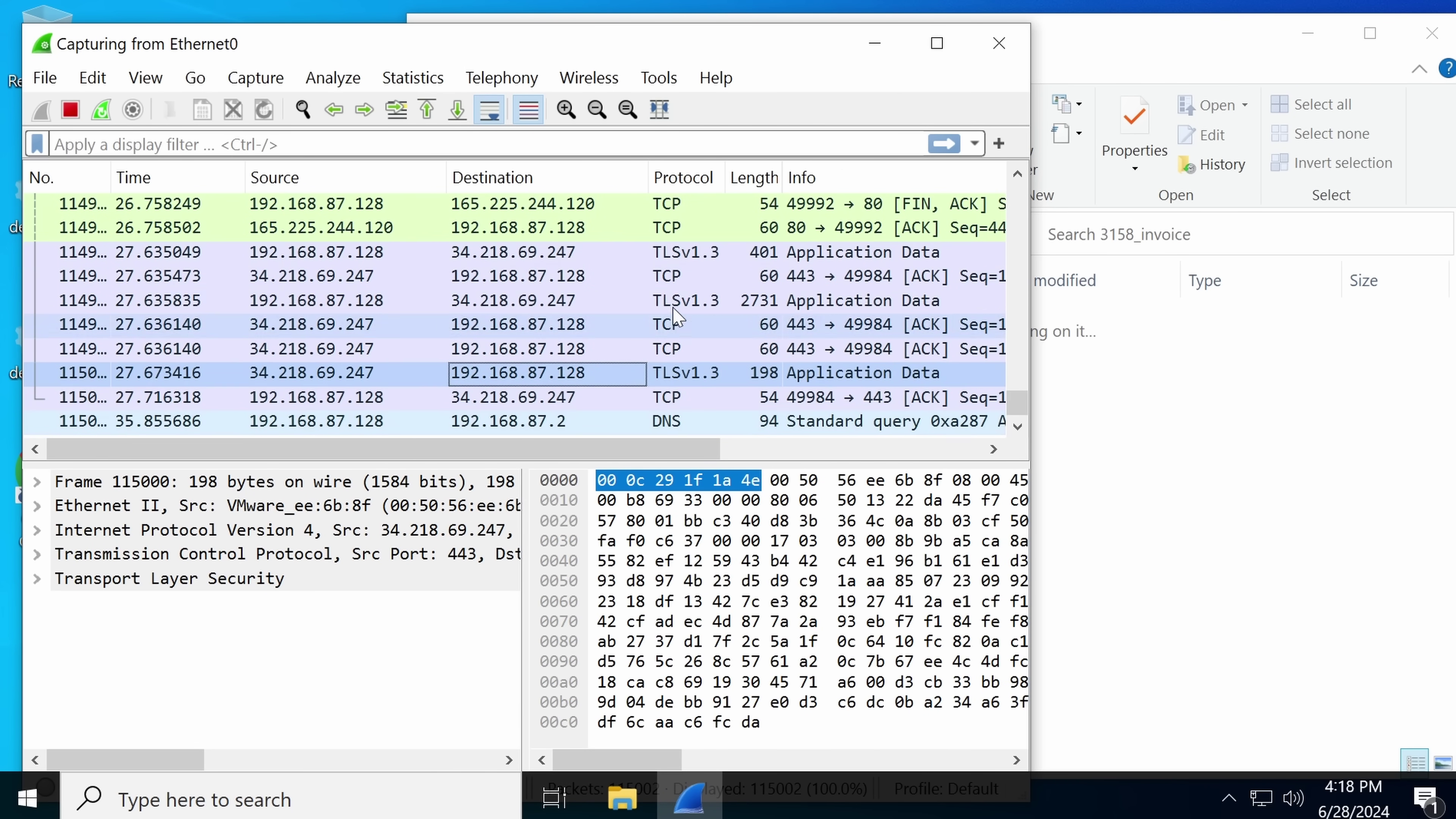
pyautogui.click(675, 278)
pyautogui.click(676, 282)
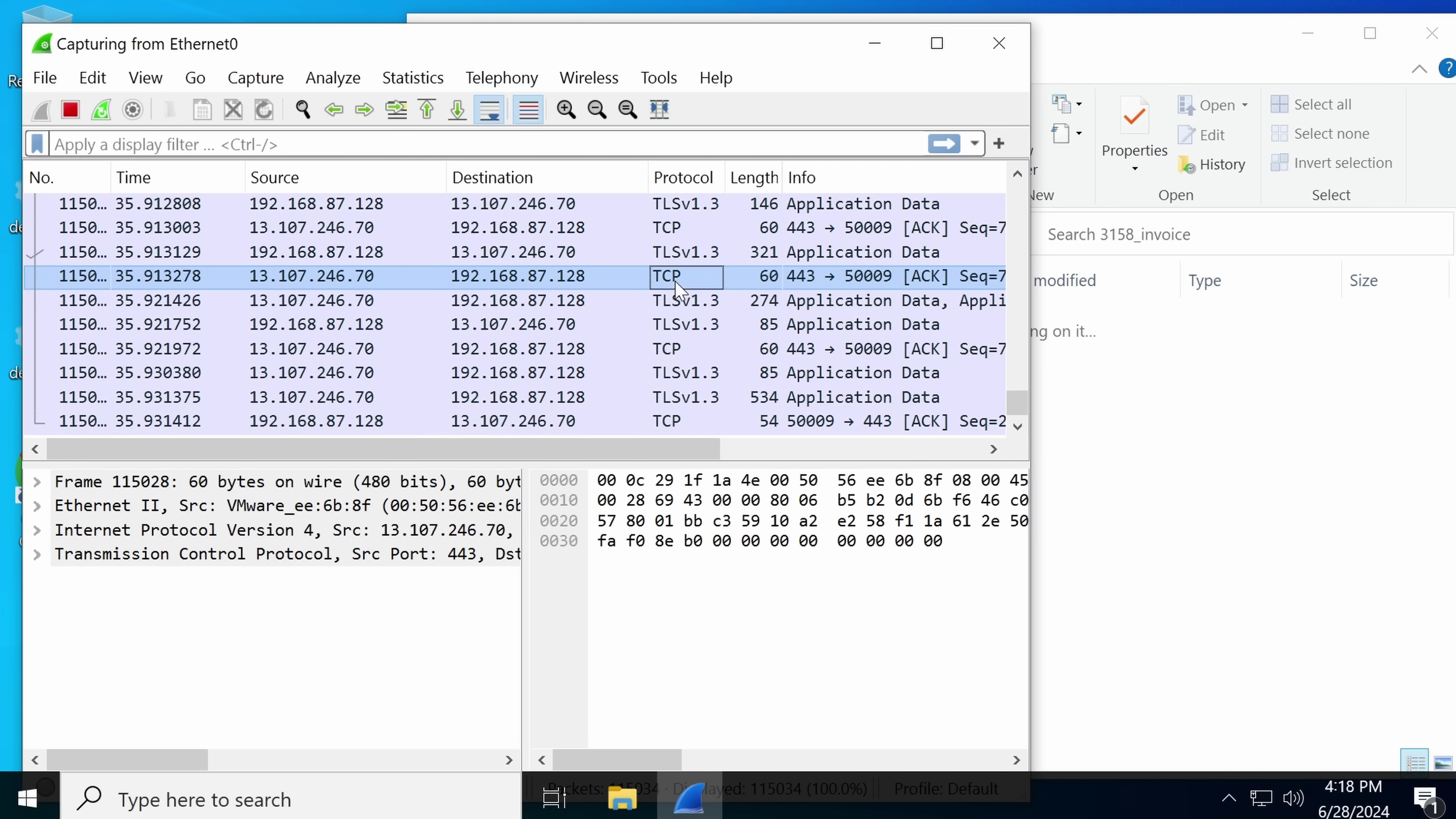
pyautogui.click(877, 351)
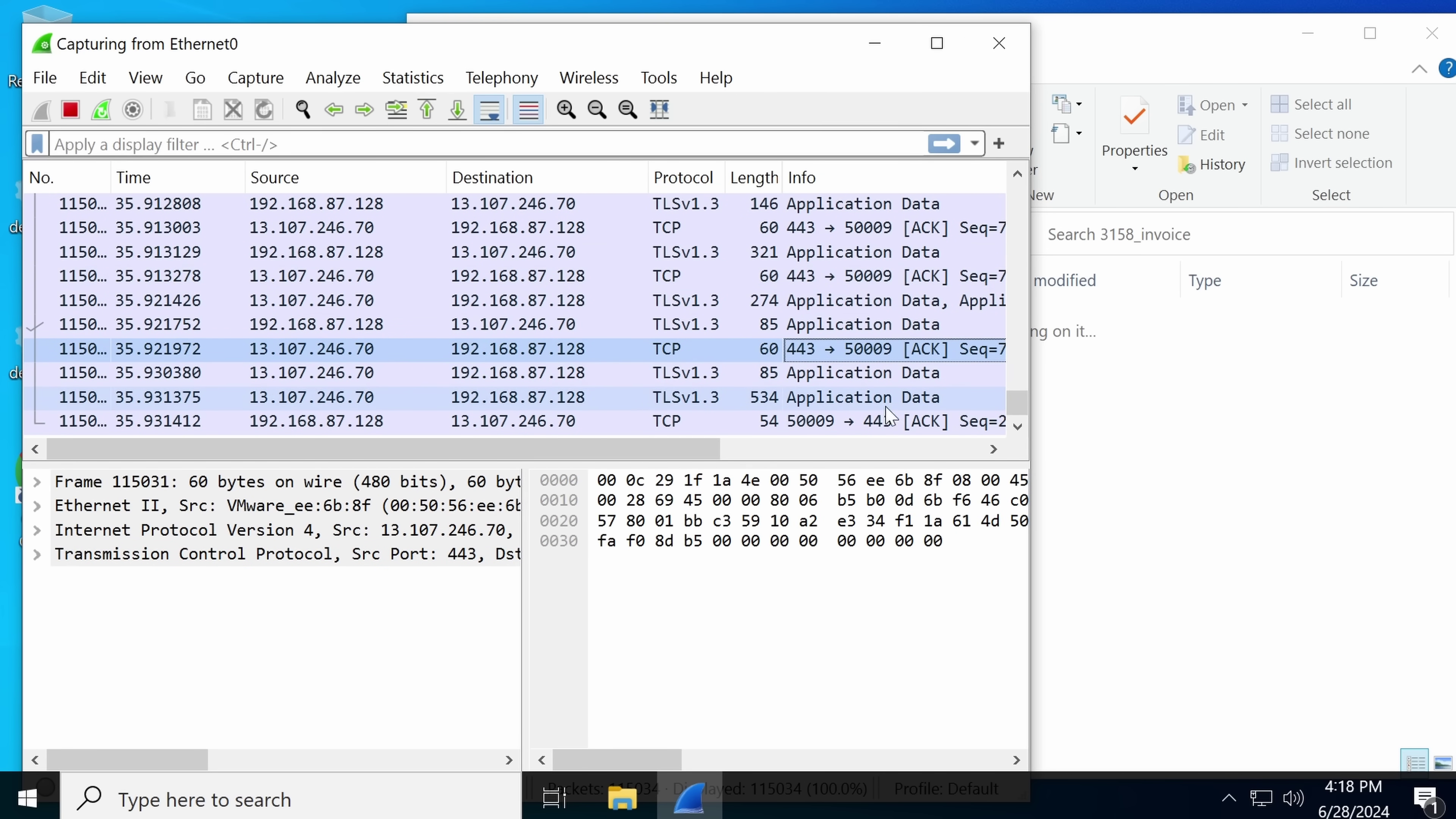
pyautogui.click(837, 401)
pyautogui.click(823, 422)
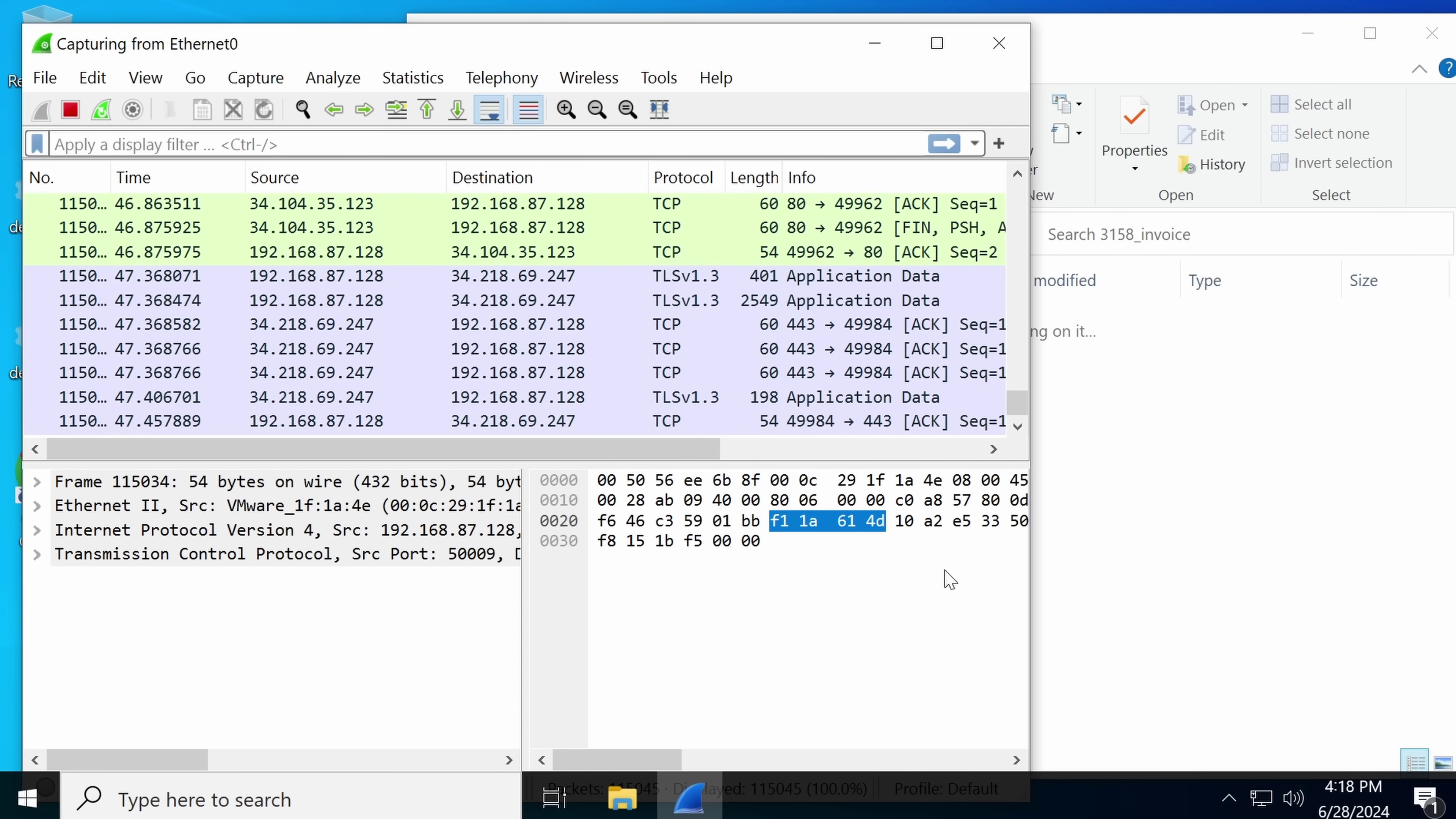
# Open Task Manager and move its window beside the Wireshark packet list.
pyautogui.rightClick(973, 799)
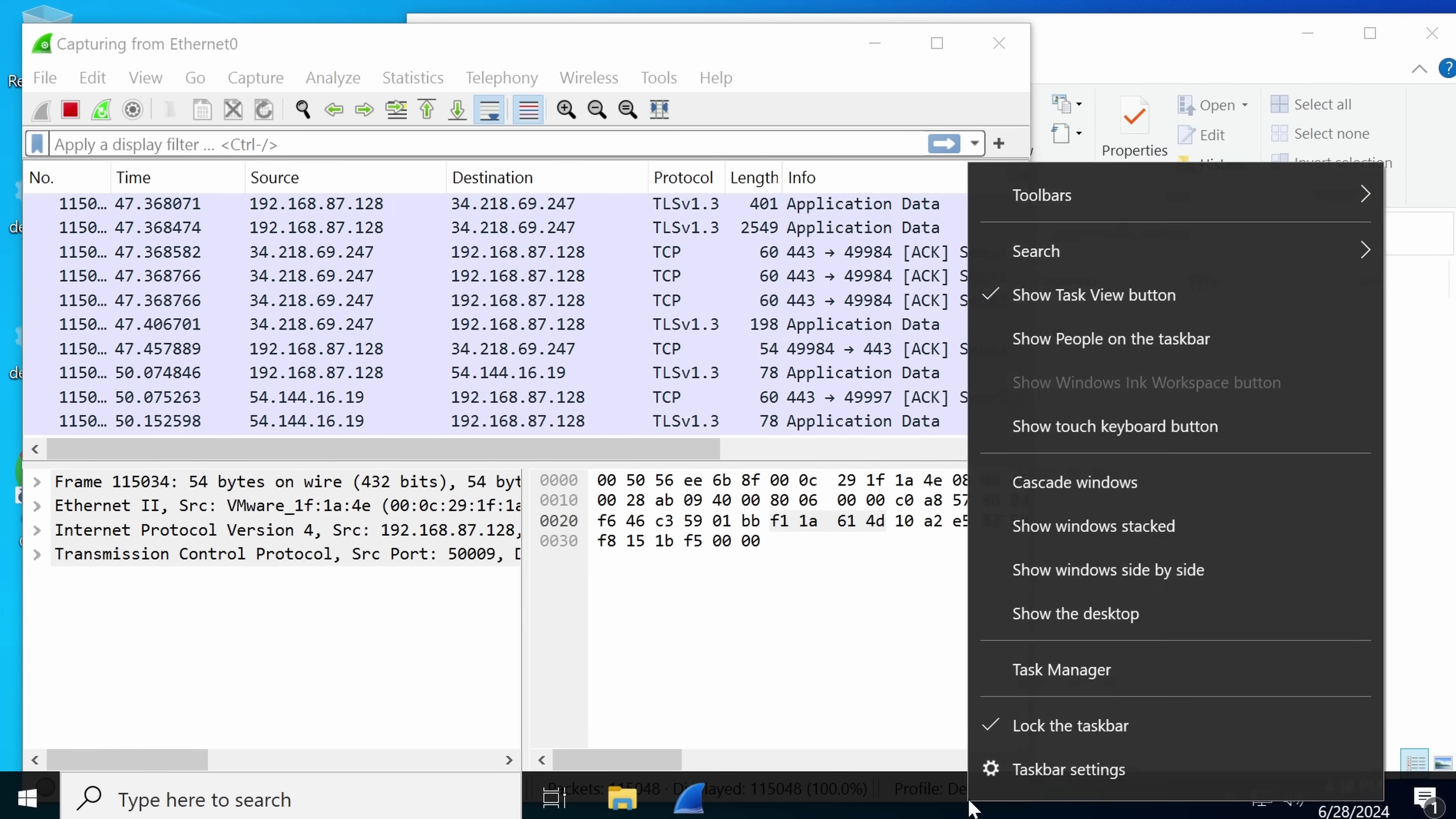
pyautogui.click(1032, 673)
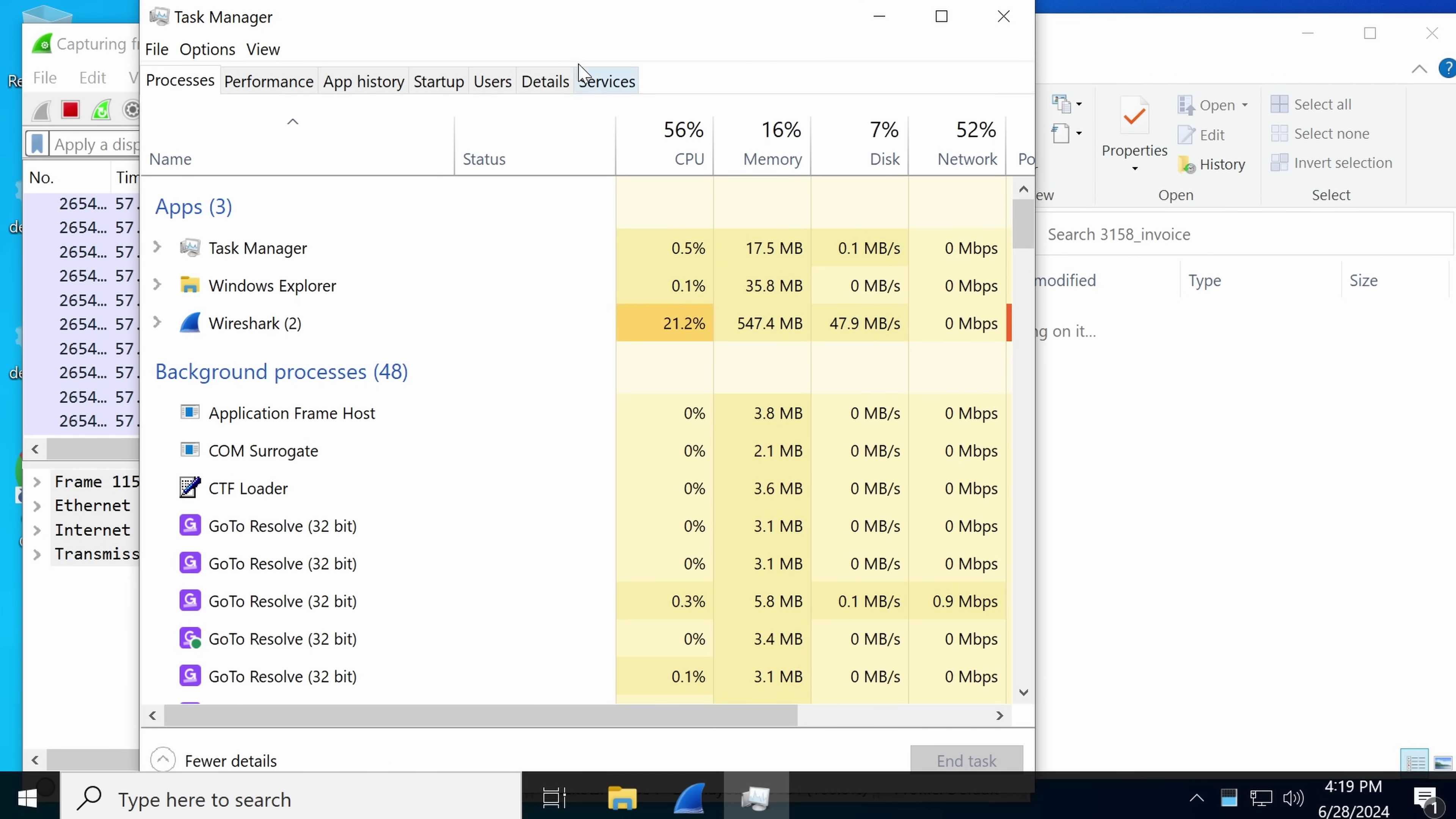
pyautogui.moveTo(551, 17); pyautogui.dragTo(1180, 76)
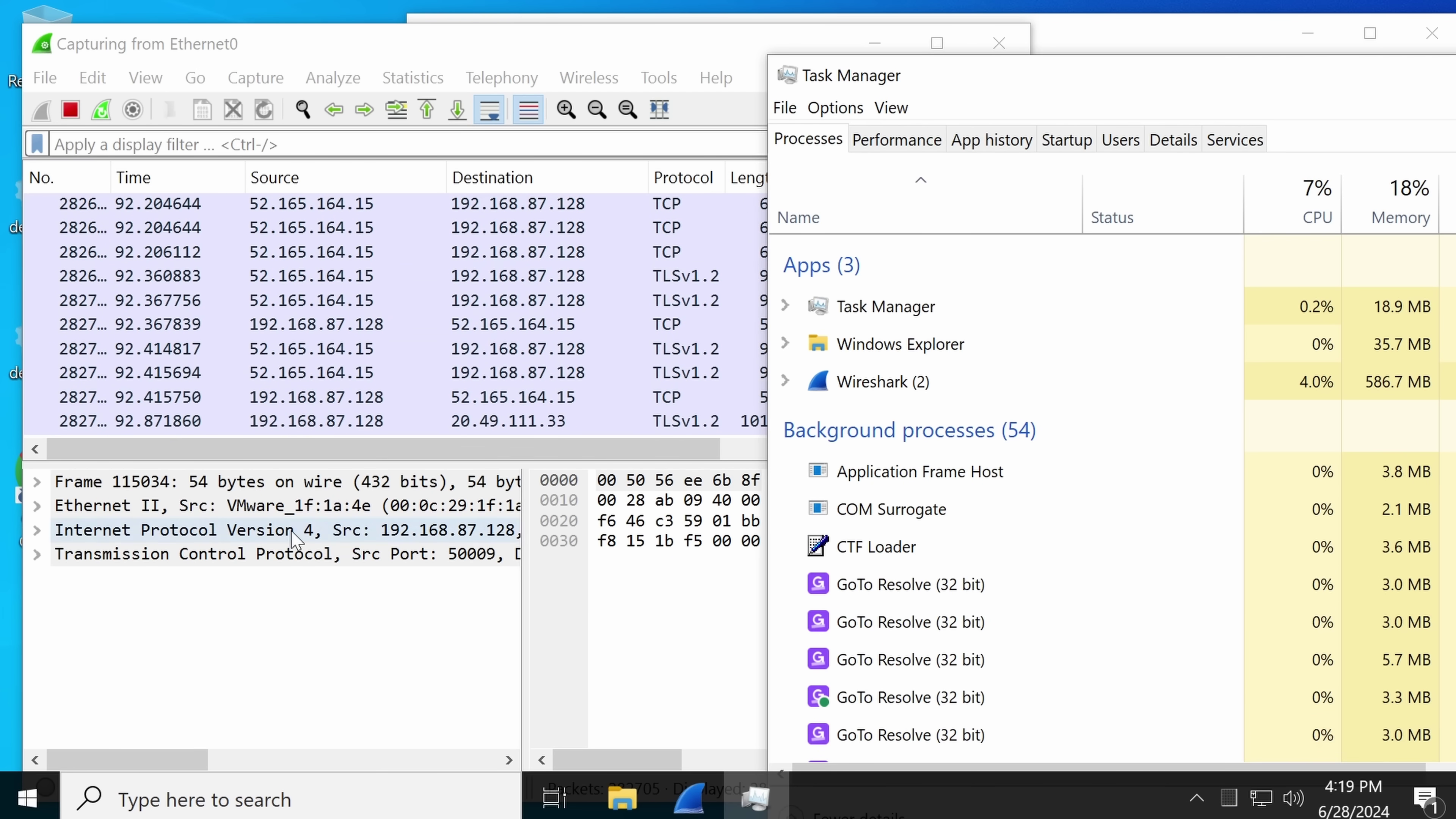
# Review the GoTo Resolve background processes in Task Manager and open the file location of GoTo.Resolve.DeviceData.App.
pyautogui.click(568, 325)
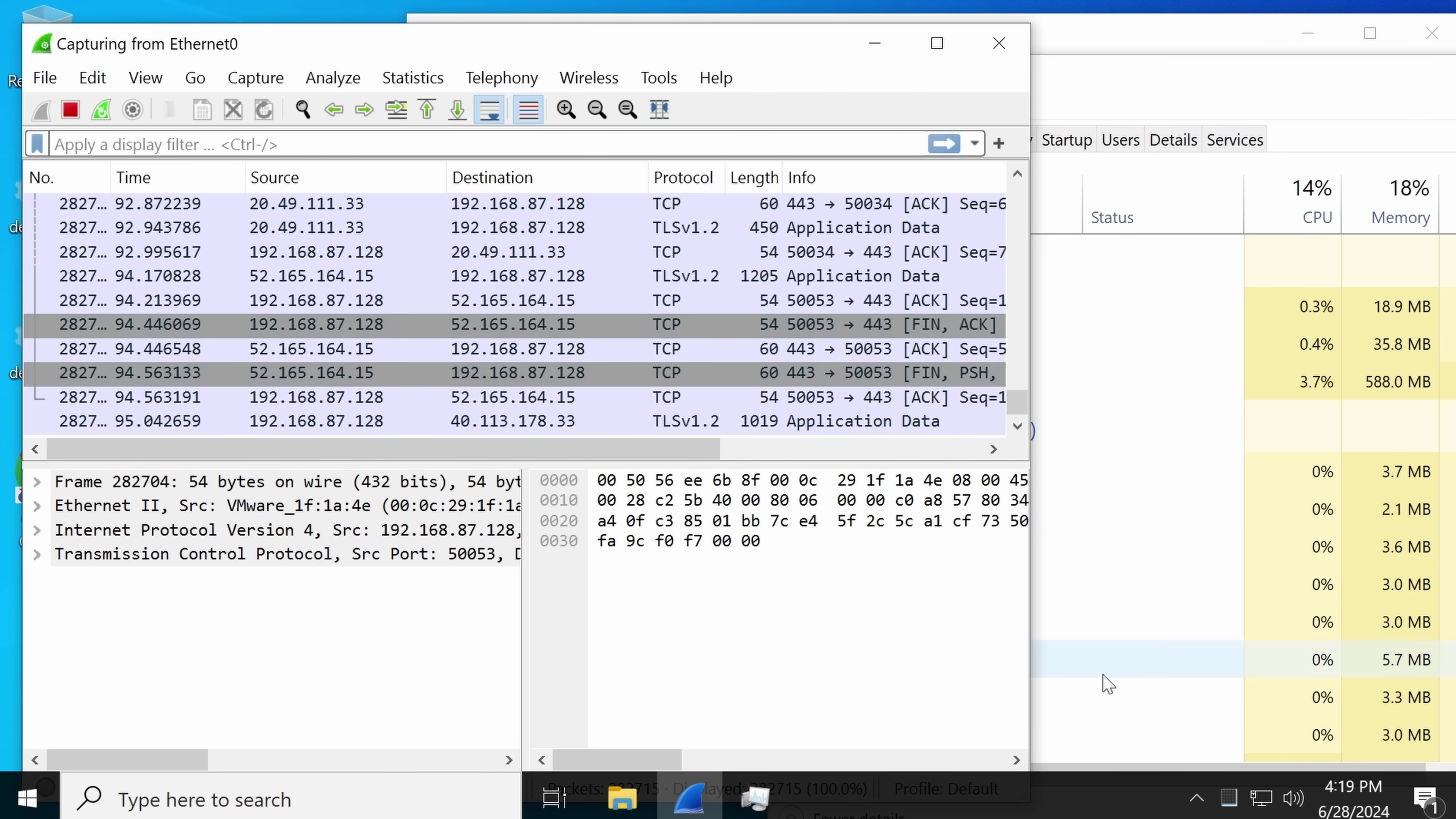
pyautogui.click(1066, 581)
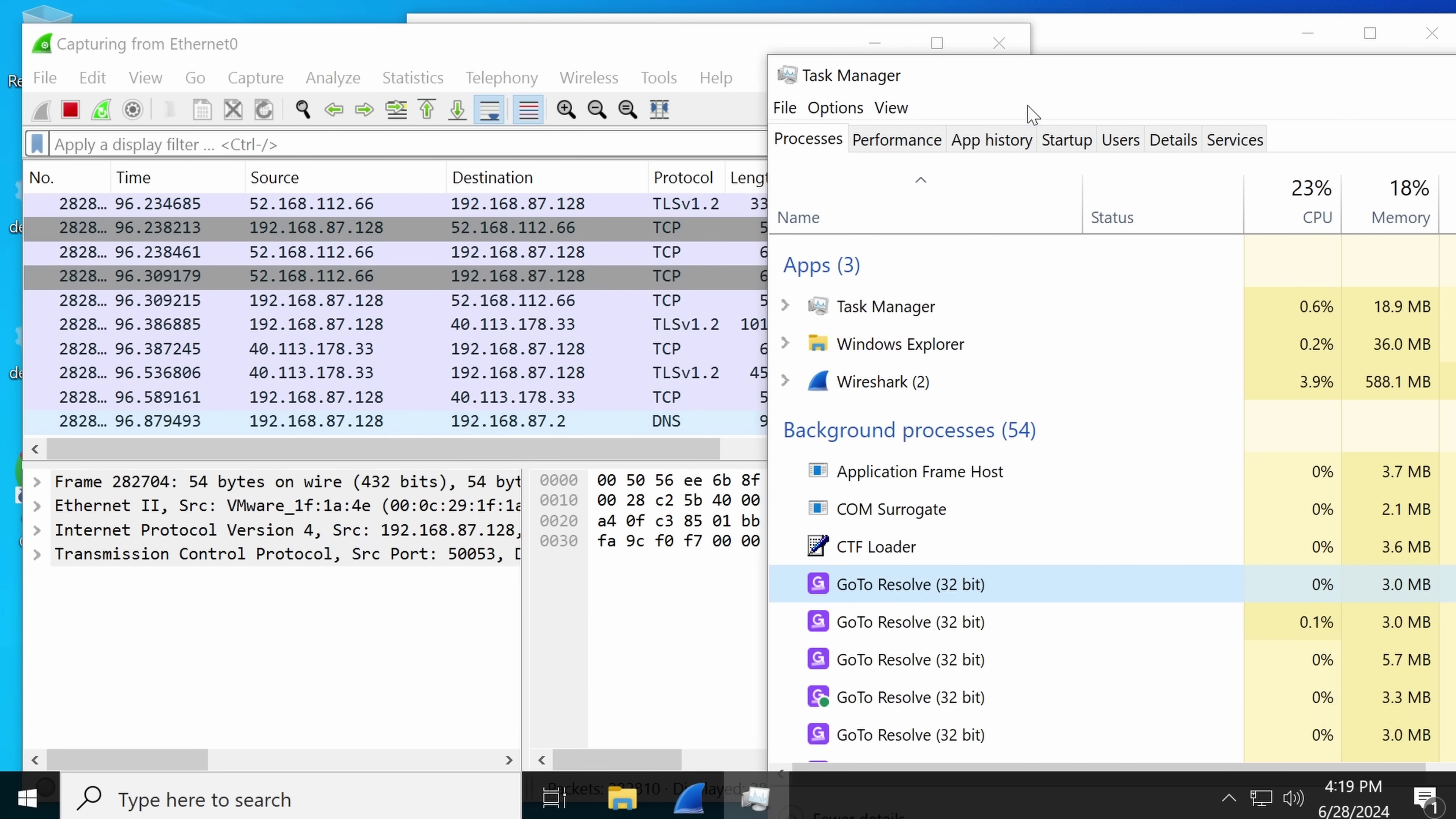
pyautogui.moveTo(1024, 77); pyautogui.dragTo(370, 40)
pyautogui.scroll(-4, 241, 493)
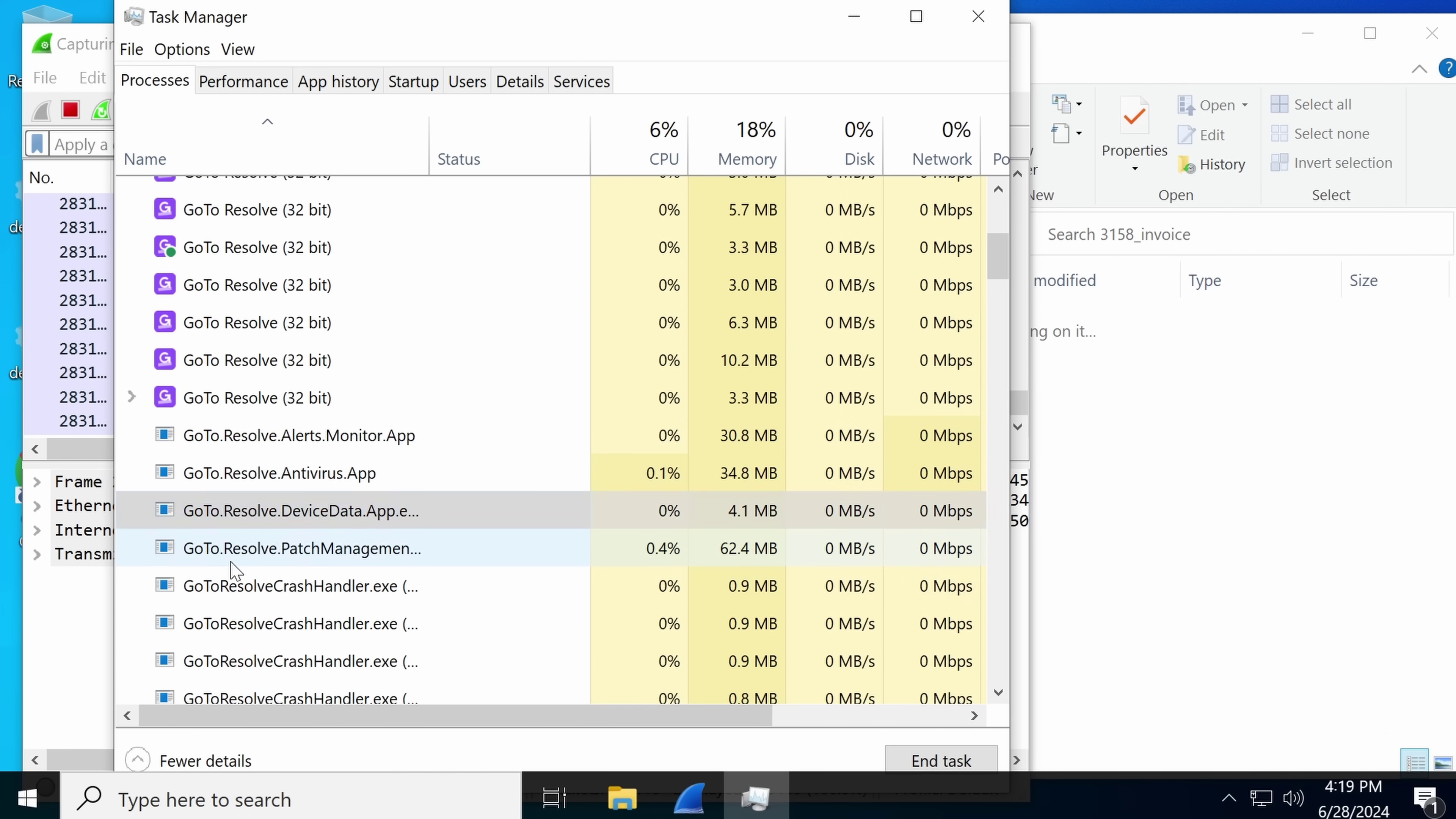
pyautogui.rightClick(255, 515)
pyautogui.click(335, 665)
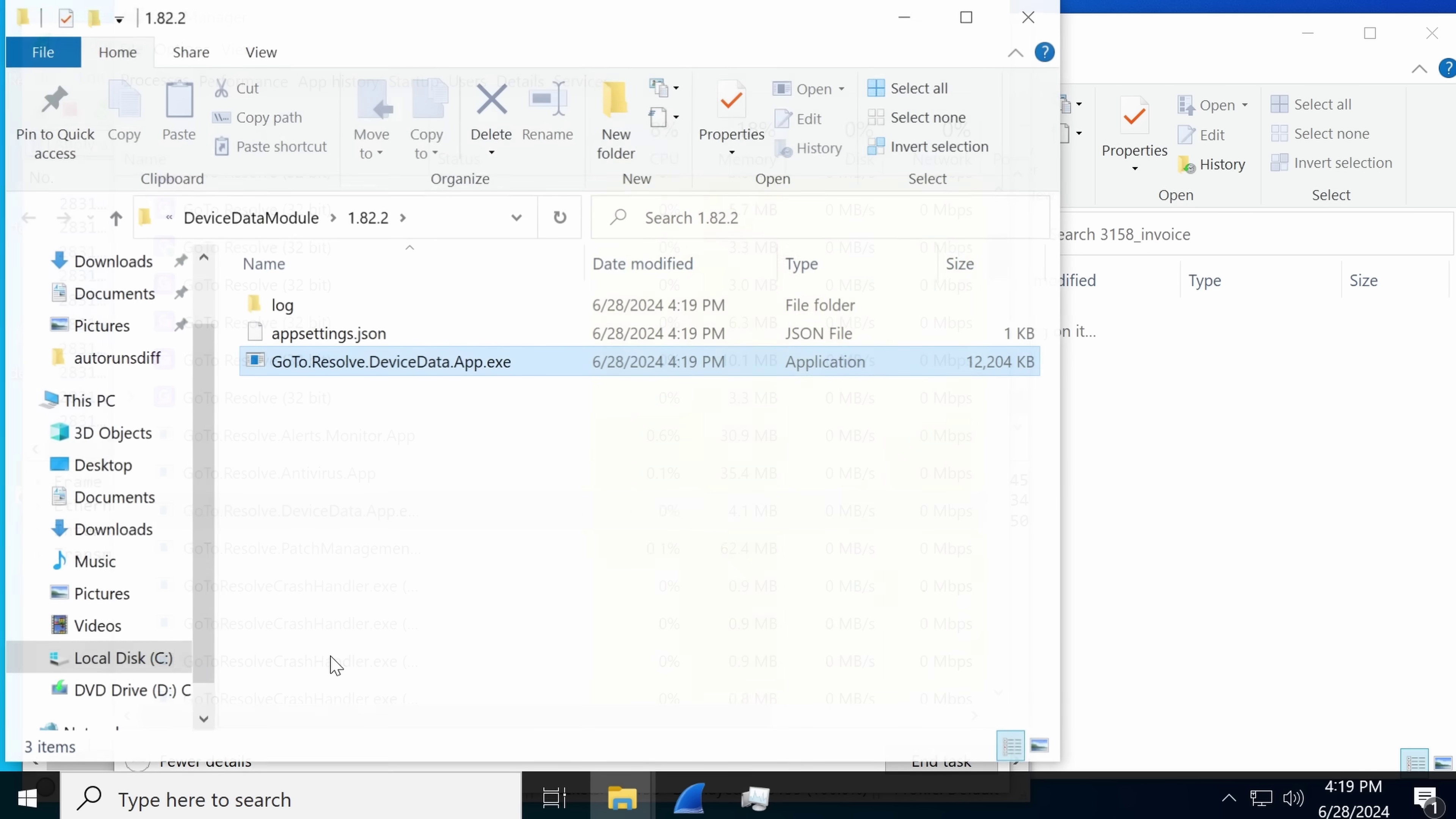
# Open appsettings.json with Notepad, read its API, logging and version settings, and close it.
pyautogui.doubleClick(417, 330)
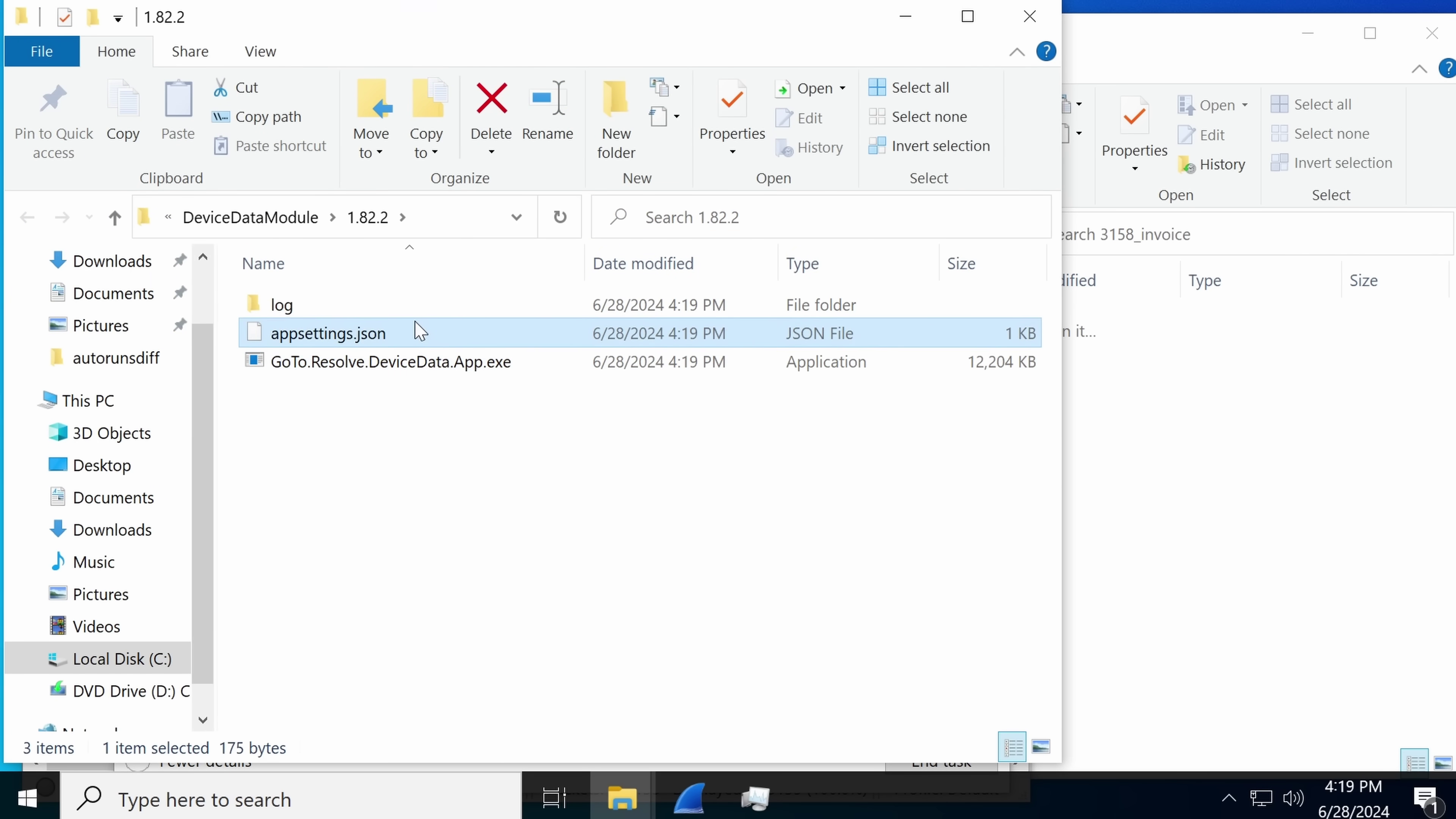
pyautogui.click(568, 312)
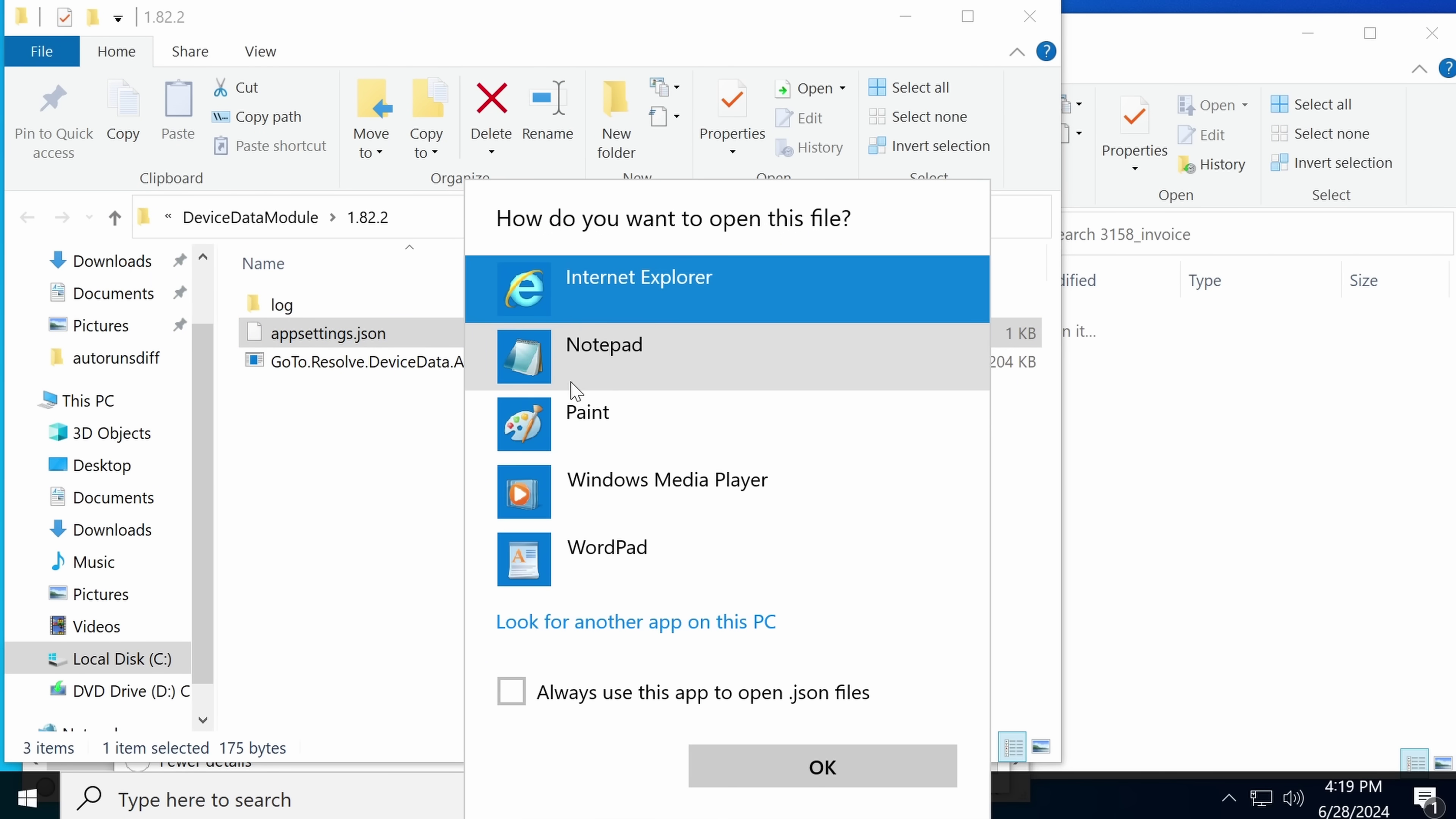
pyautogui.doubleClick(573, 341)
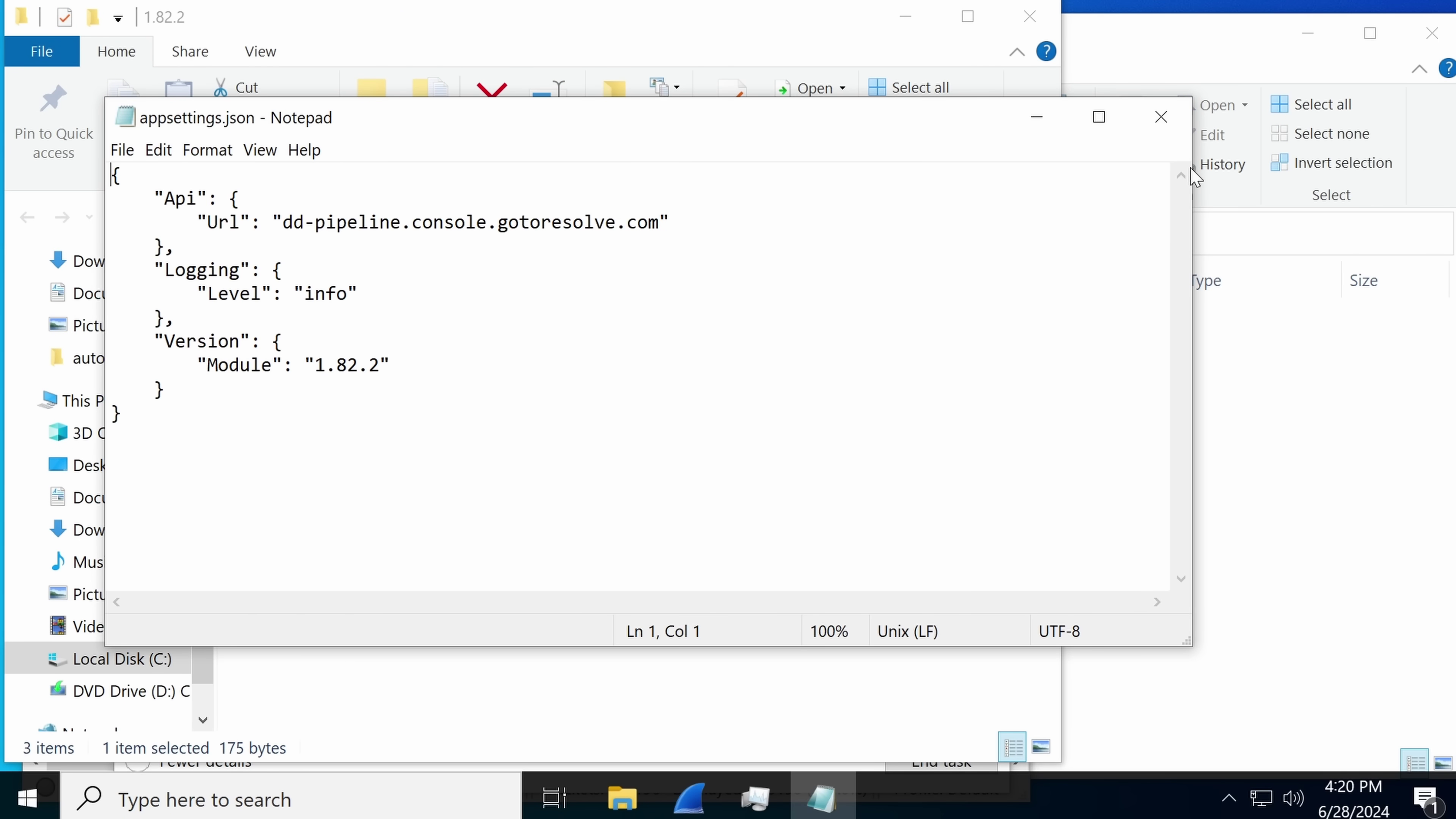
pyautogui.click(1161, 117)
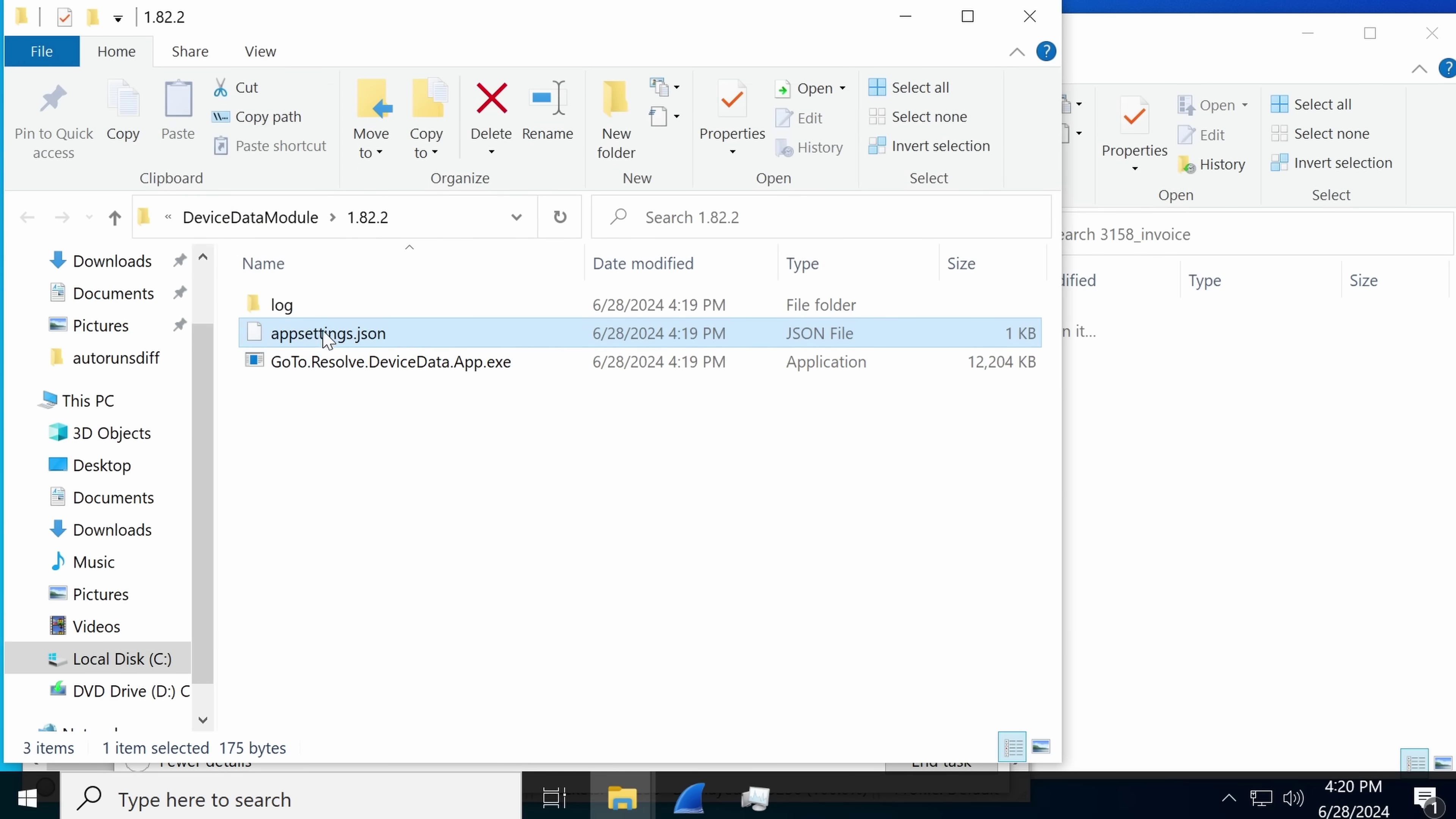
# Go up to the DeviceDataModule folder and open its downloads subfolder.
pyautogui.click(250, 226)
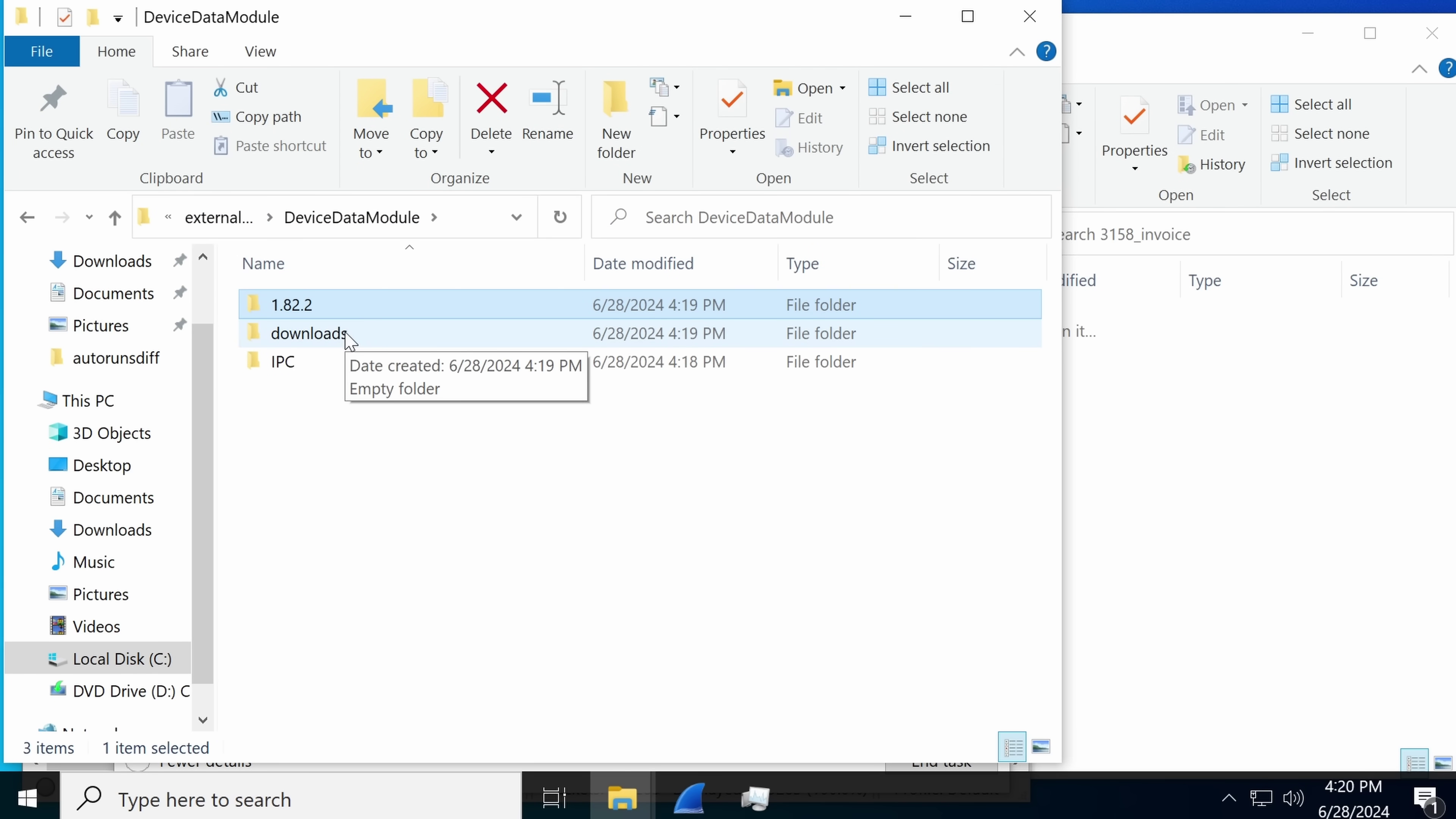
pyautogui.doubleClick(310, 334)
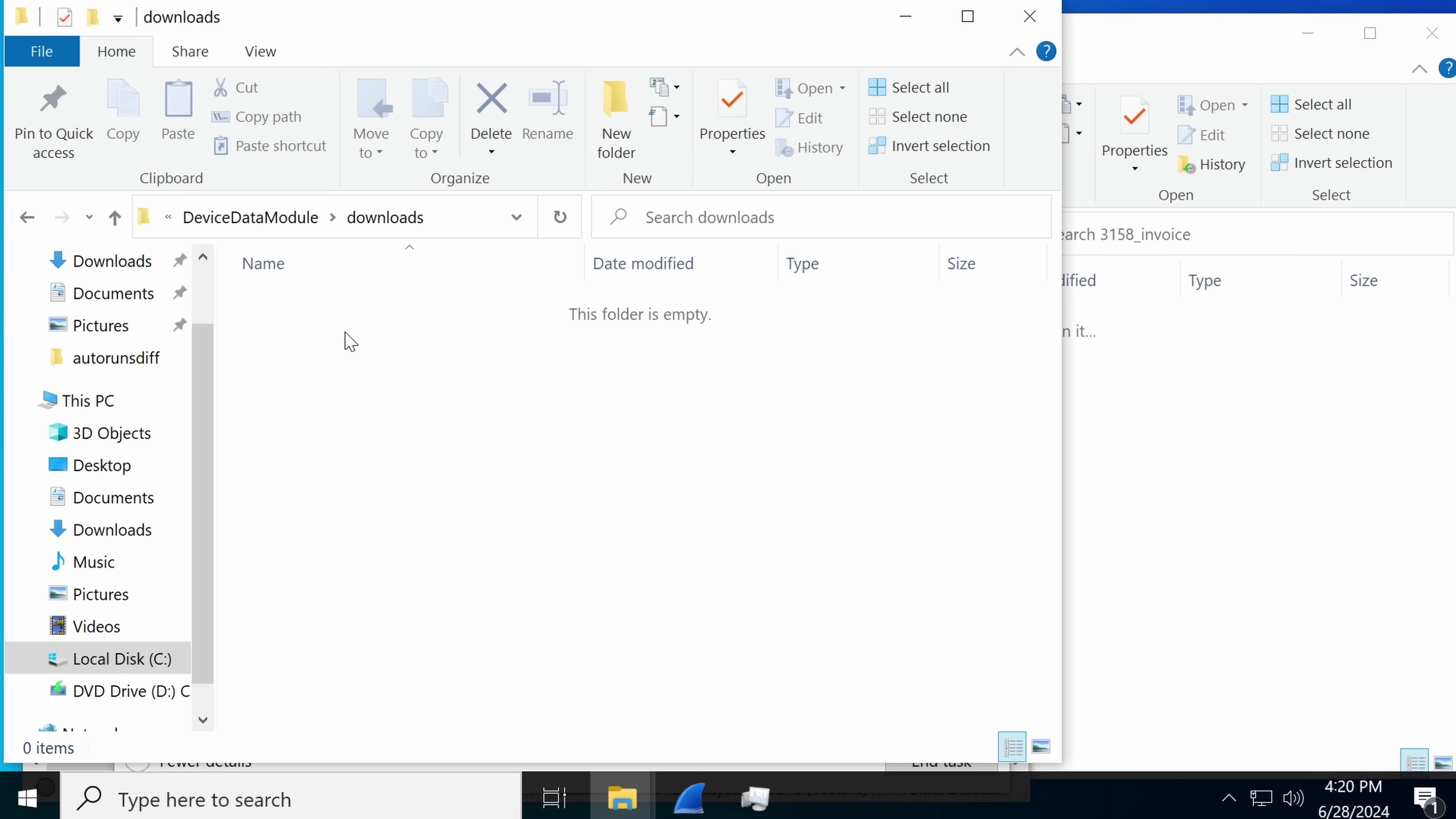
# Go up from downloads to the agent's numbered installation folder and look through its executables and remaining files.
pyautogui.click(237, 218)
pyautogui.click(238, 218)
pyautogui.click(236, 217)
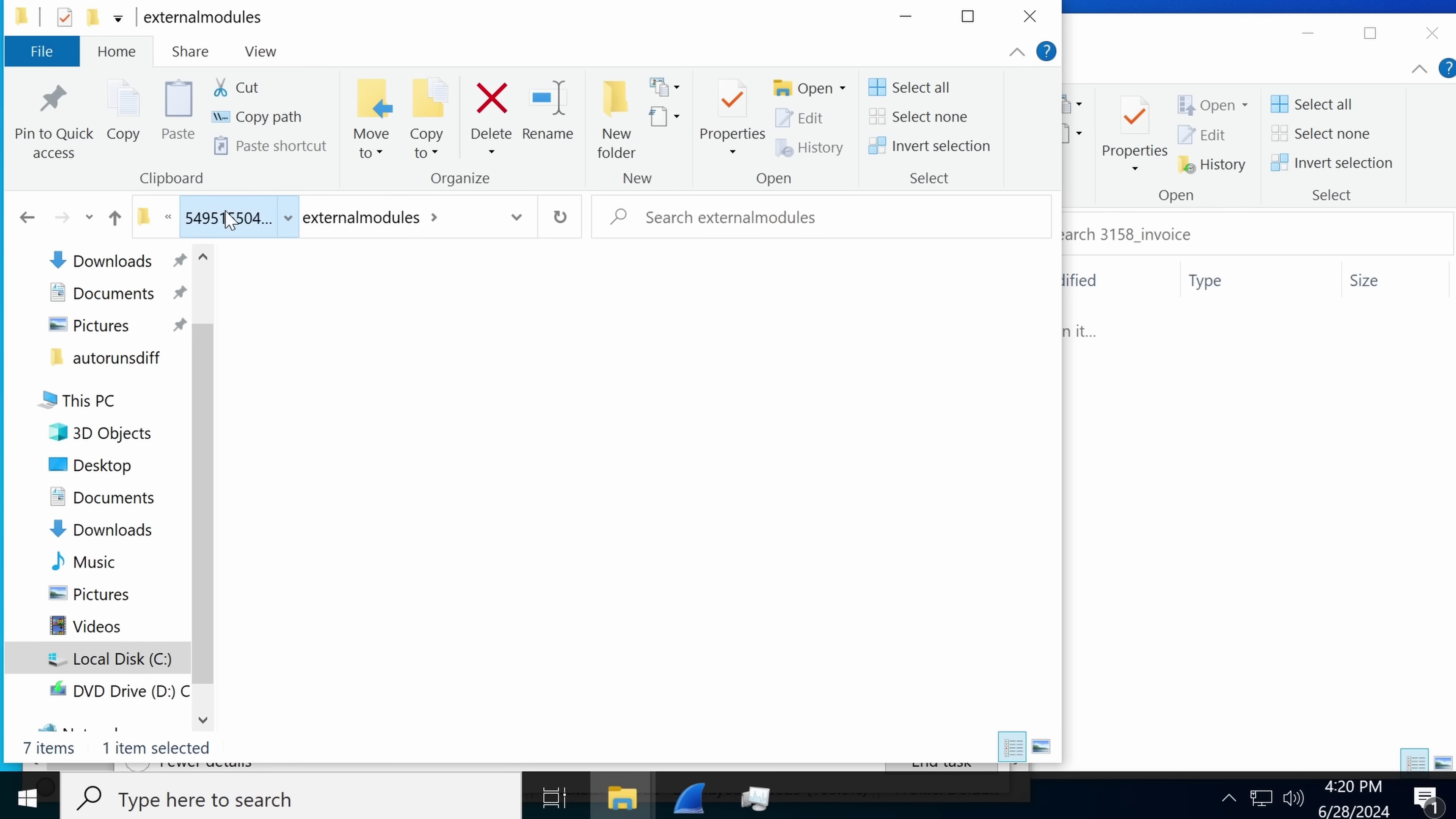
pyautogui.scroll(-2, 367, 396)
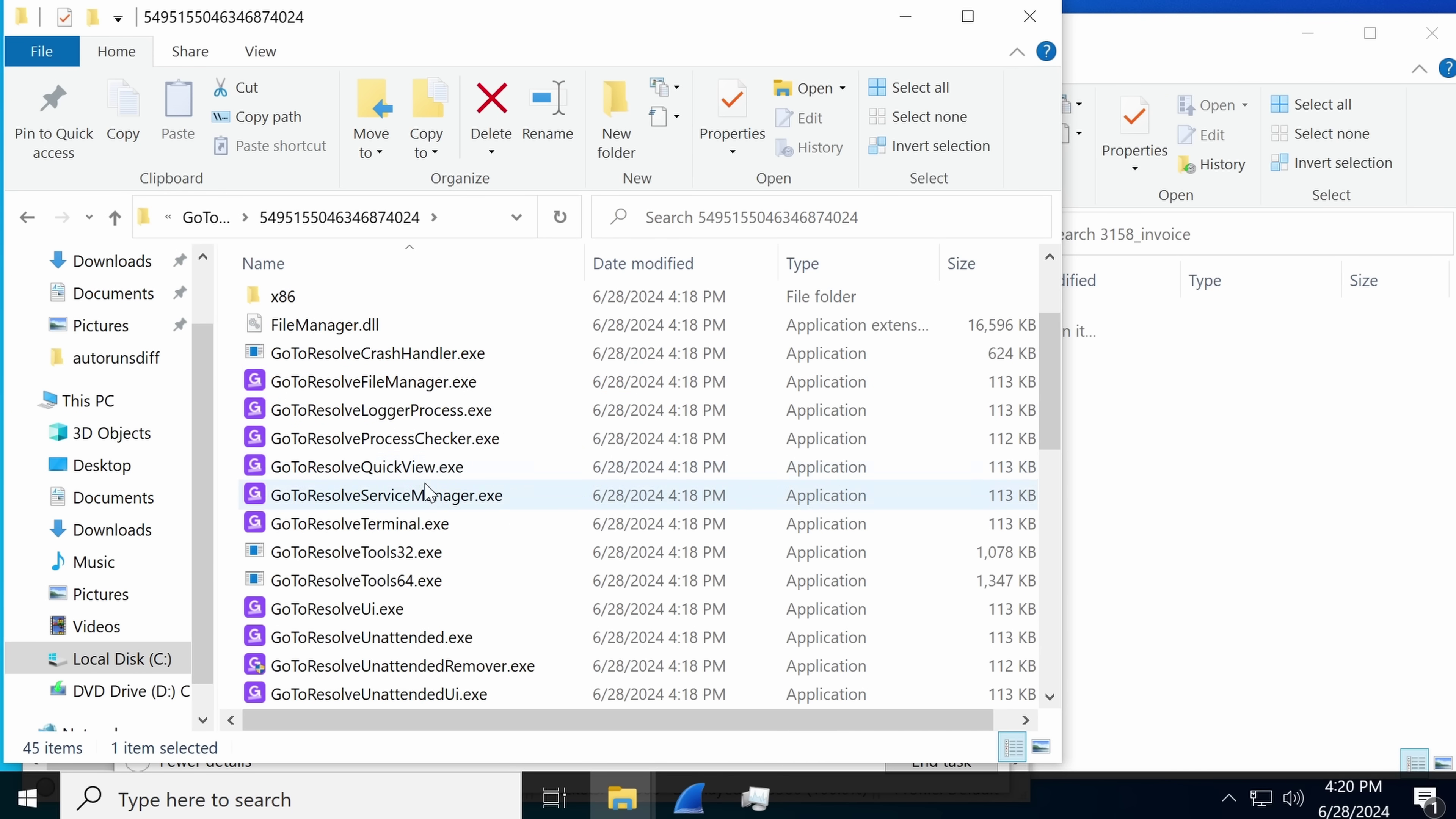
pyautogui.scroll(-4, 430, 489)
pyautogui.scroll(-4, 430, 489)
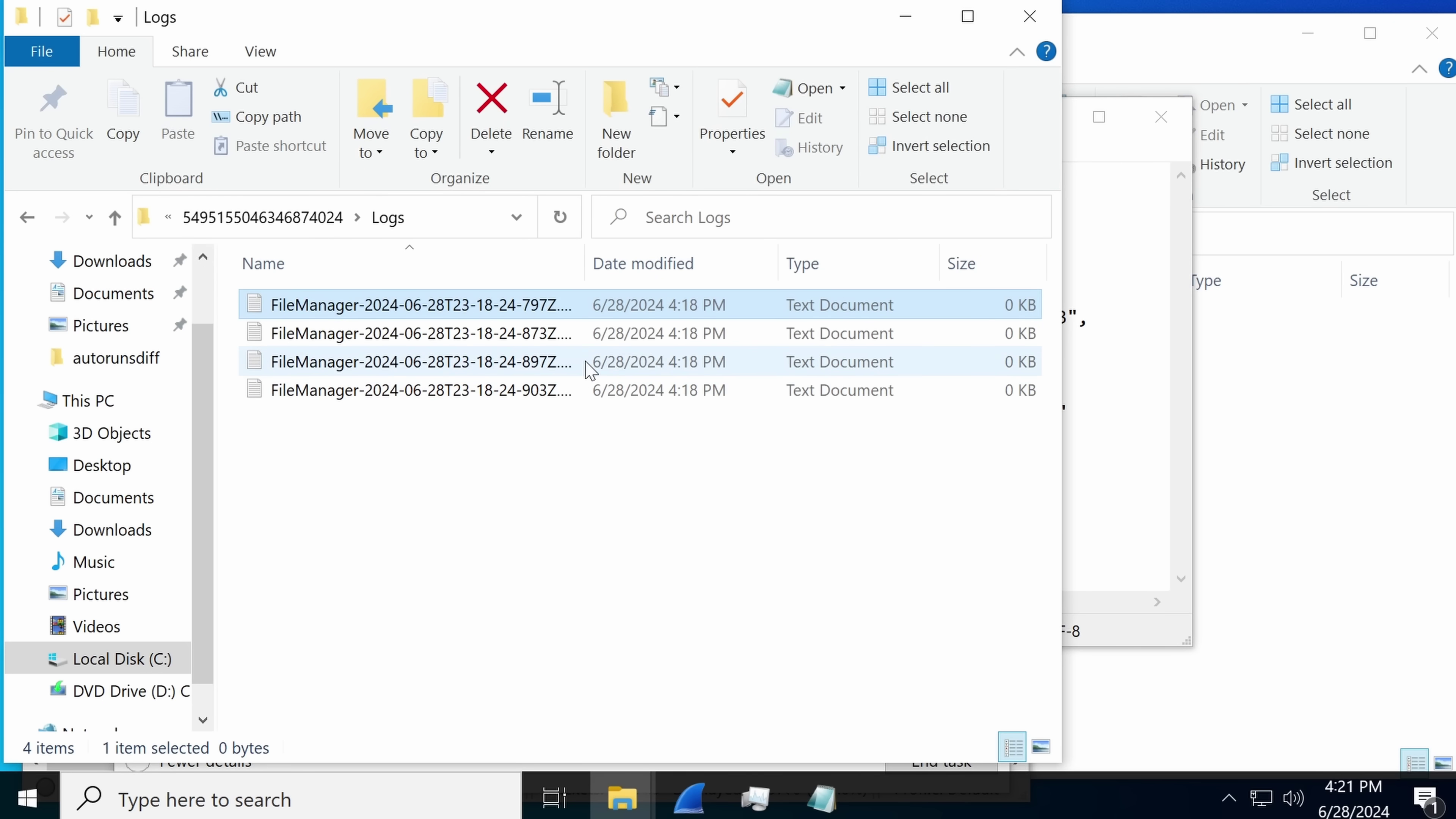
# Check the FileManager logs ending in 873Z and 903Z in Notepad, widen the file name column, and return to the parent folder.
pyautogui.doubleClick(636, 340)
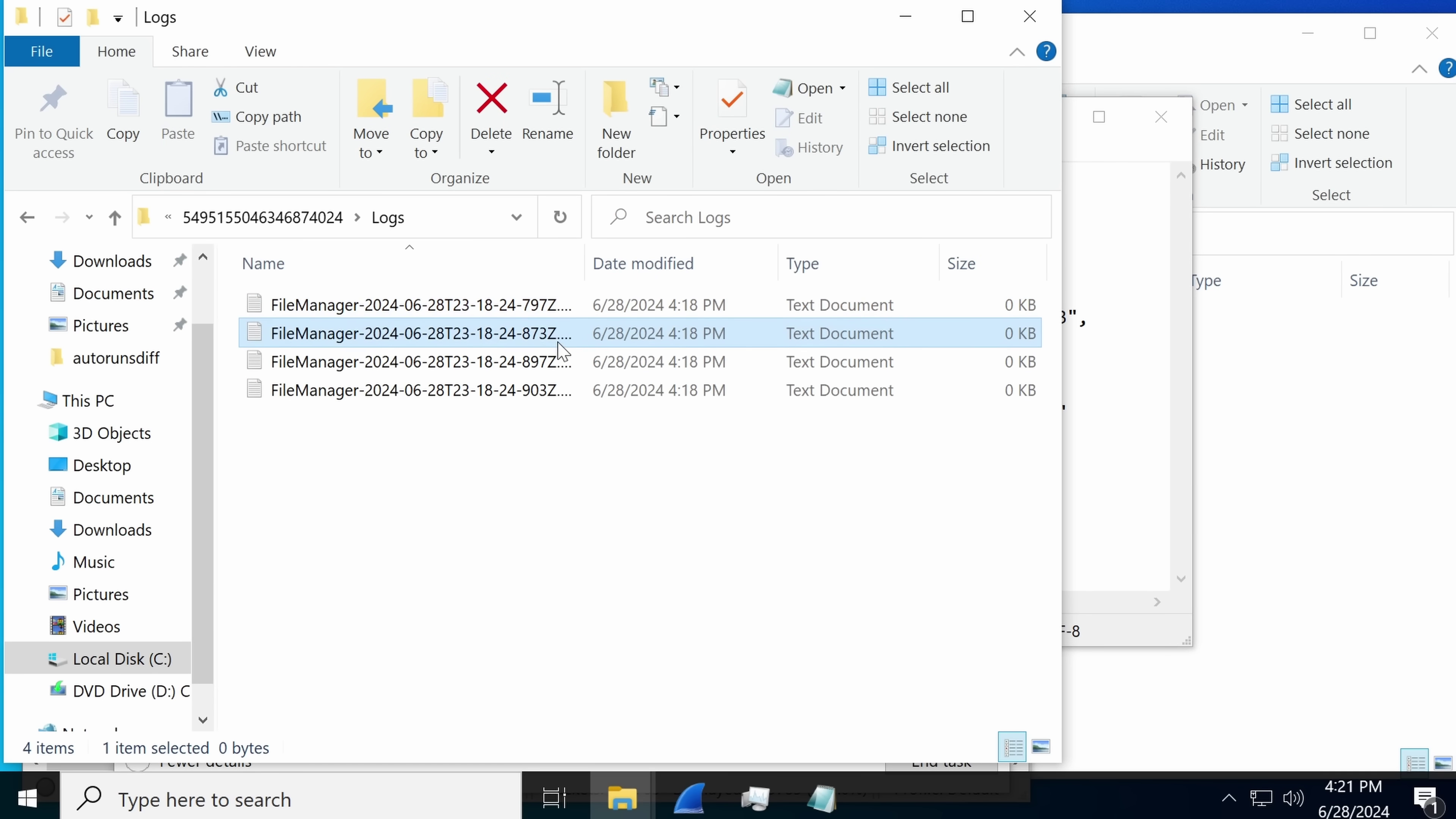
pyautogui.click(1161, 123)
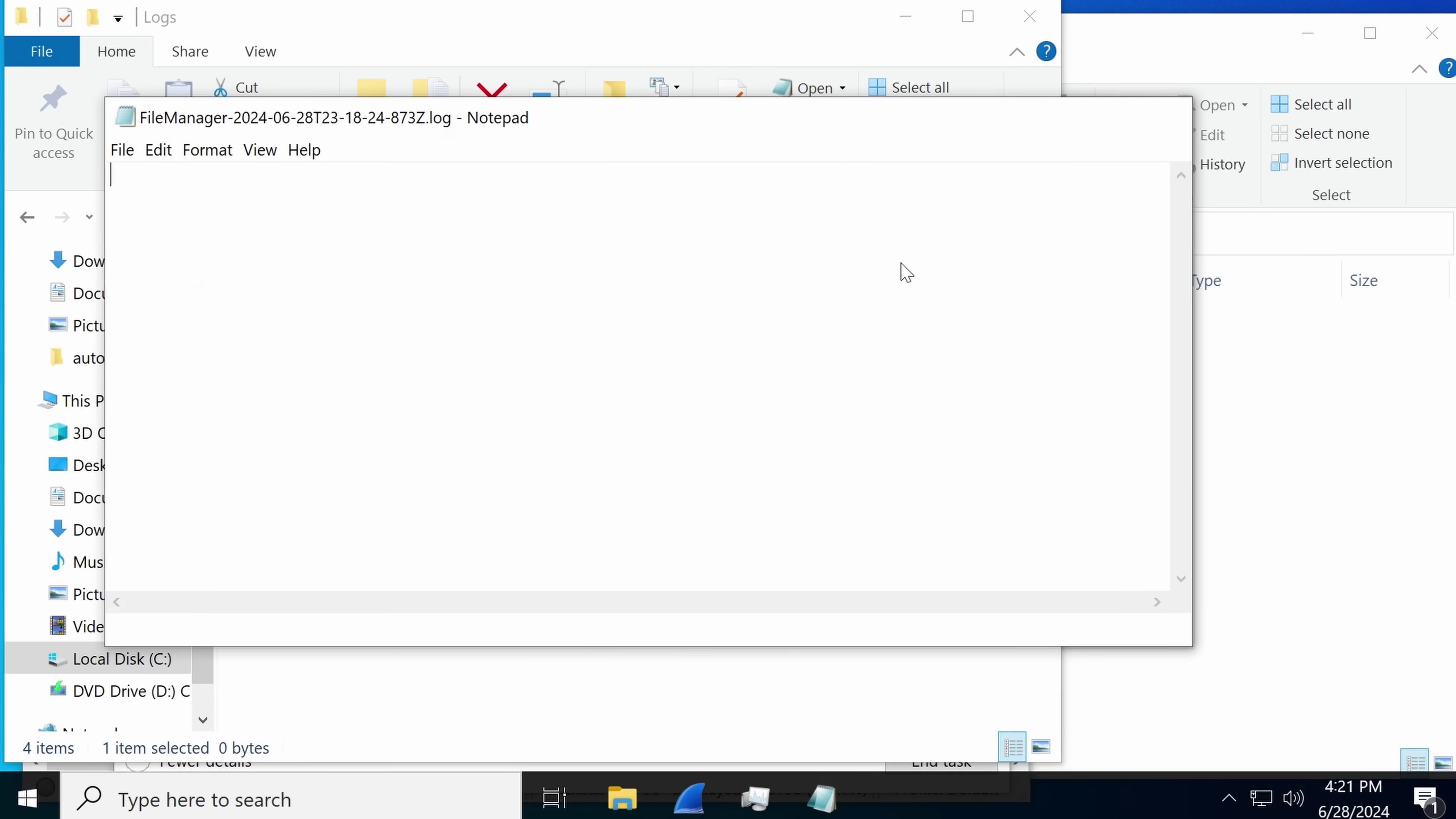
pyautogui.click(400, 391)
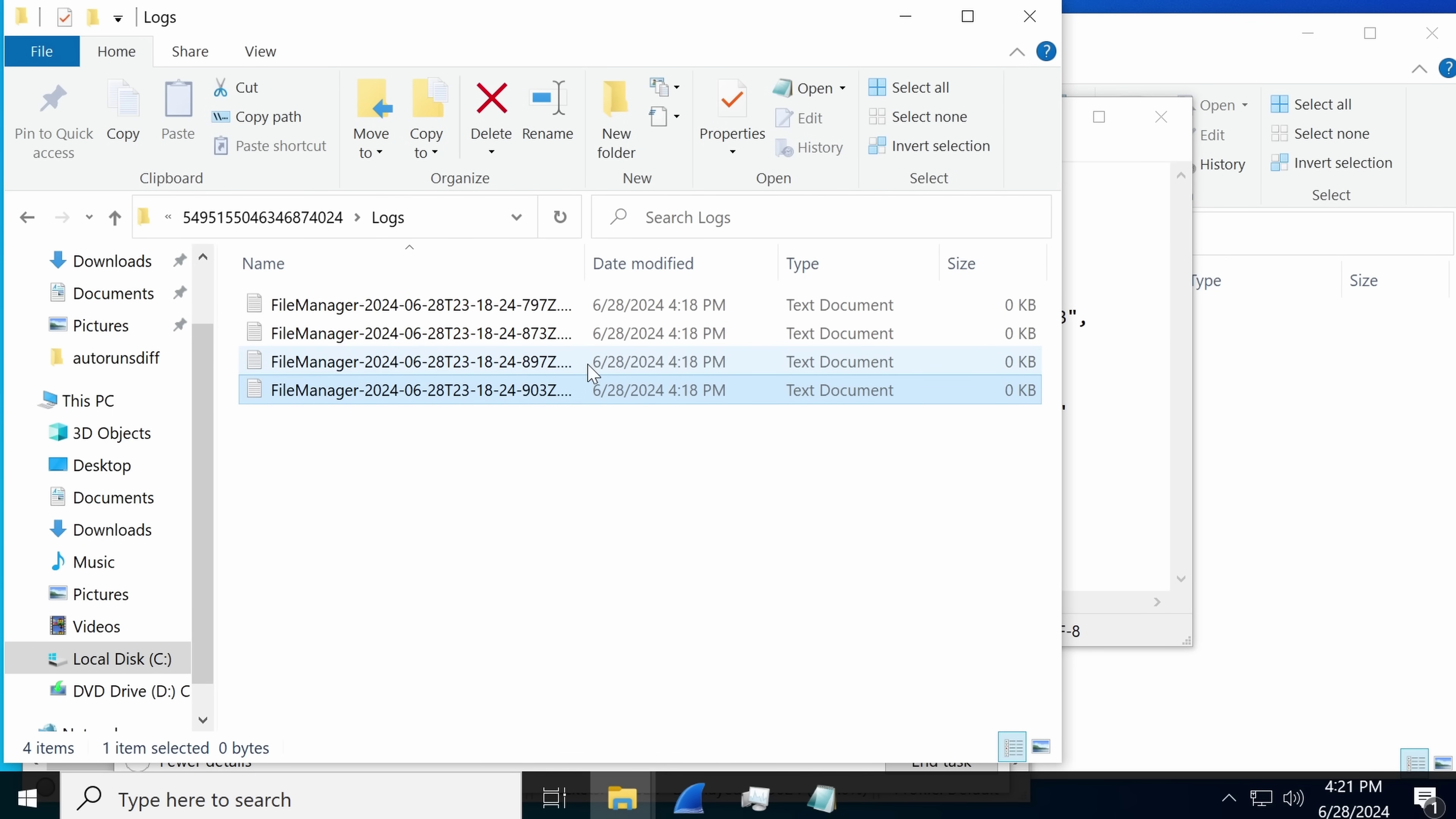
pyautogui.moveTo(585, 252); pyautogui.dragTo(723, 254)
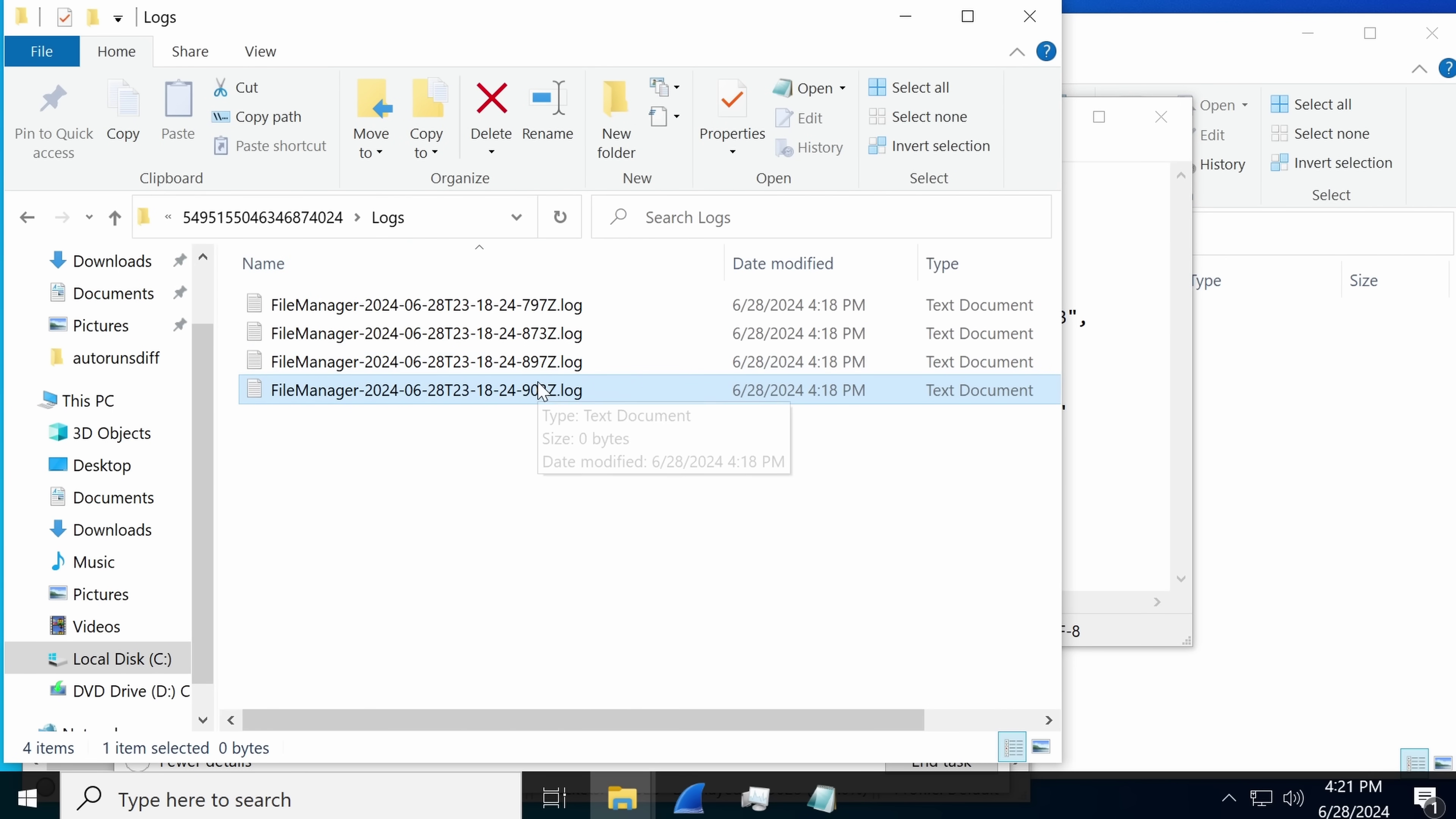
pyautogui.press('BackSpace')
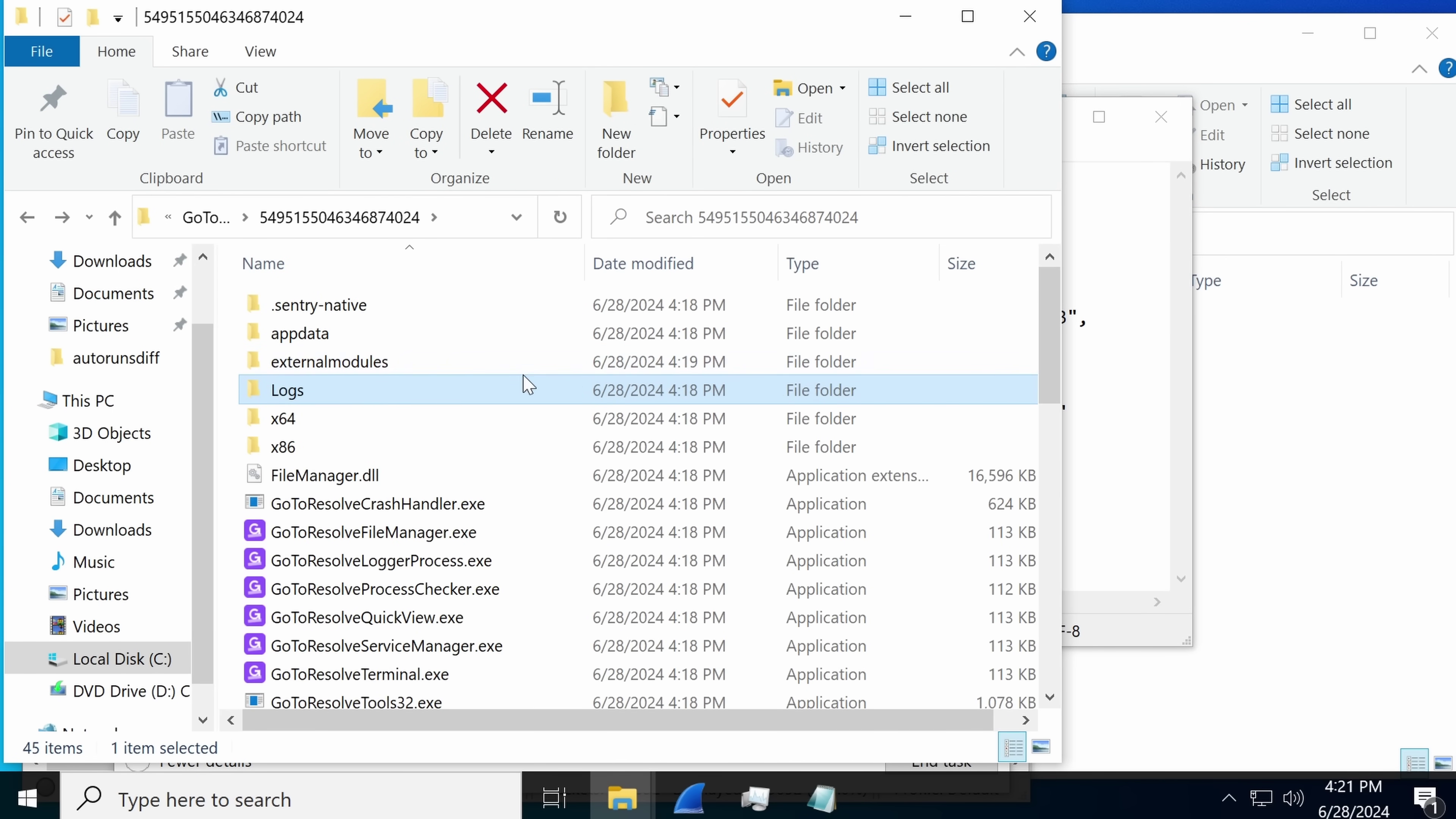
# Open the externalmodules folder and try to read token.txt in Notepad.
pyautogui.doubleClick(447, 351)
pyautogui.doubleClick(927, 404)
pyautogui.click(1159, 121)
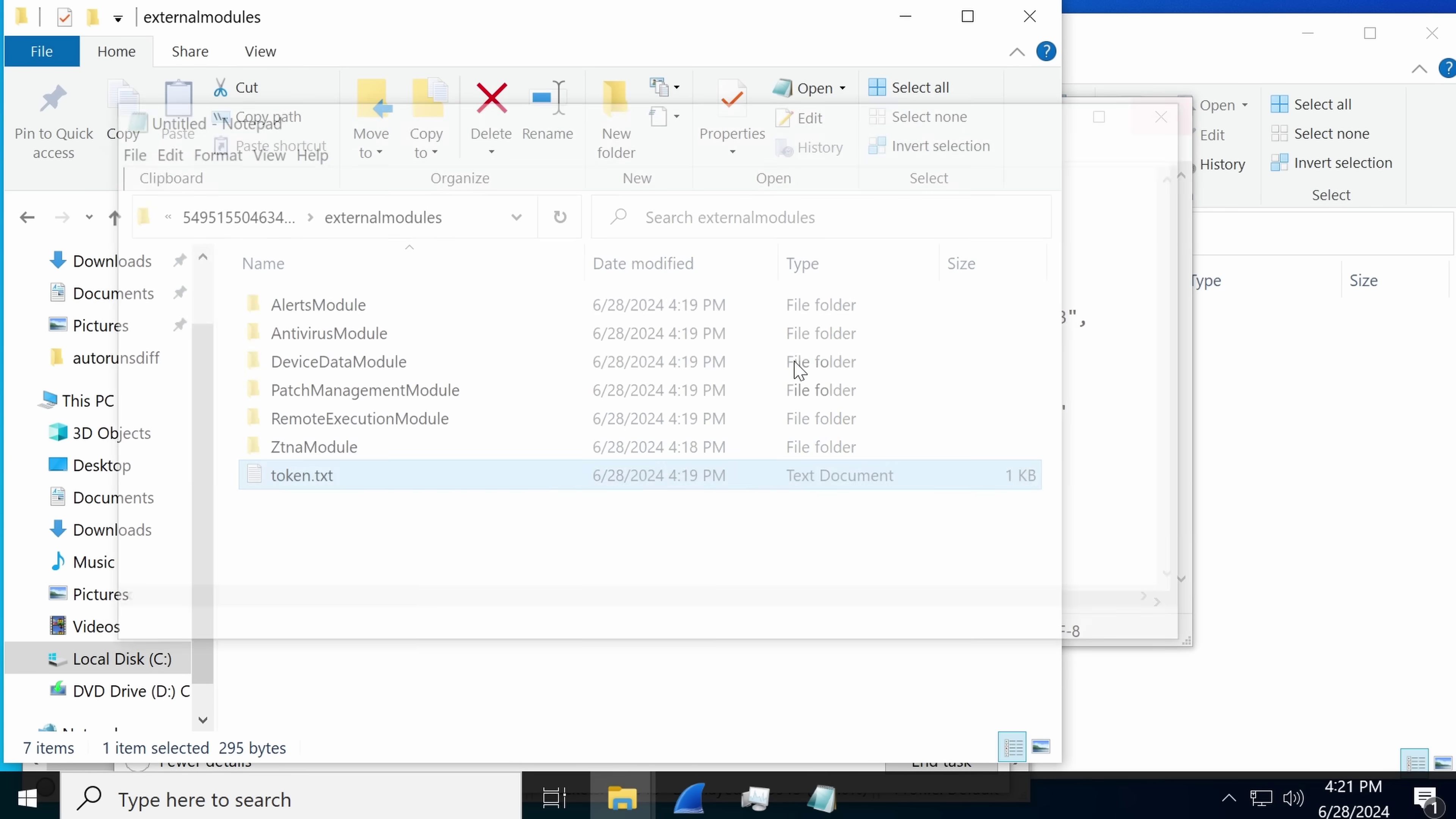
pyautogui.press('Return')
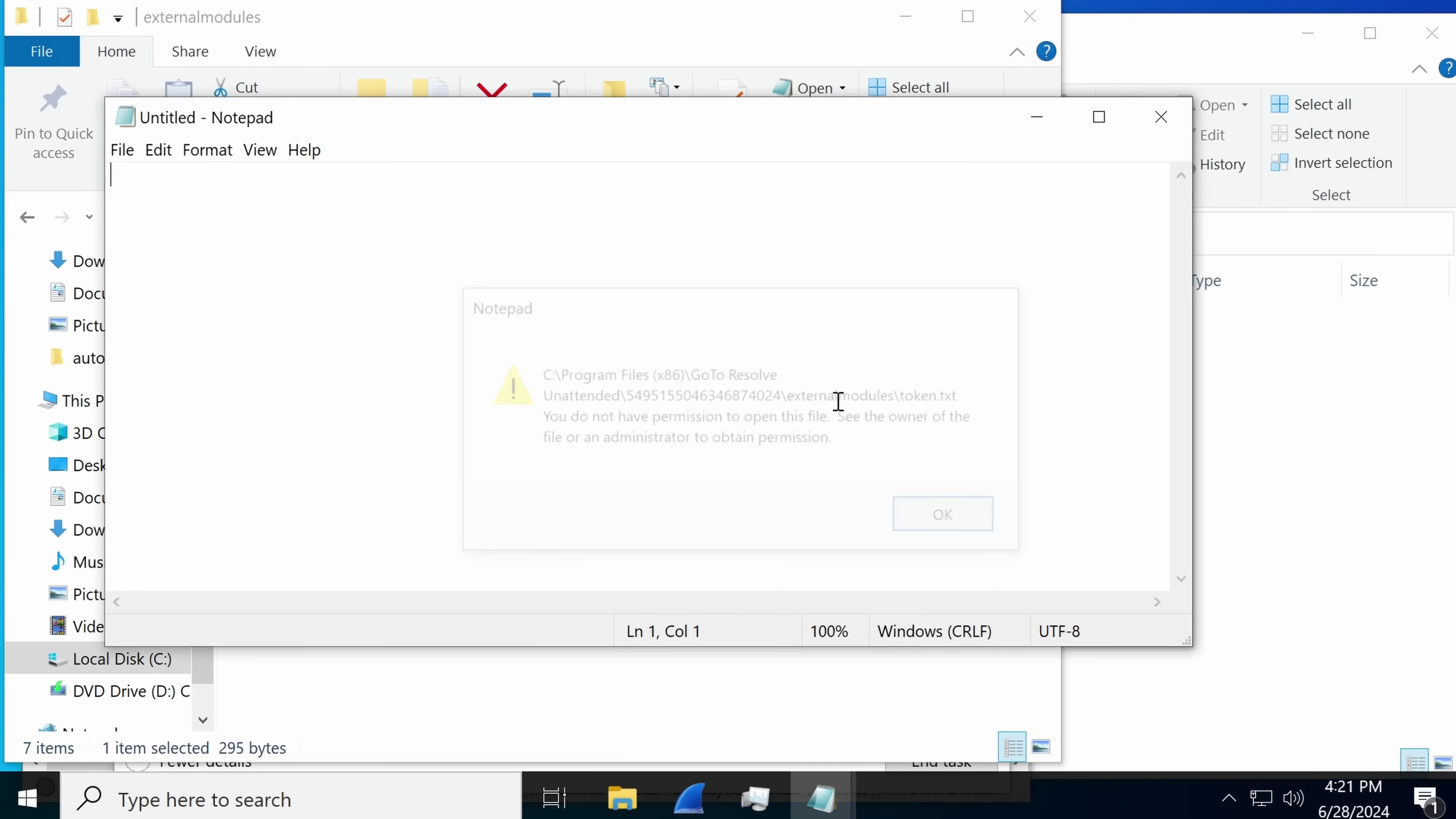
pyautogui.click(1159, 118)
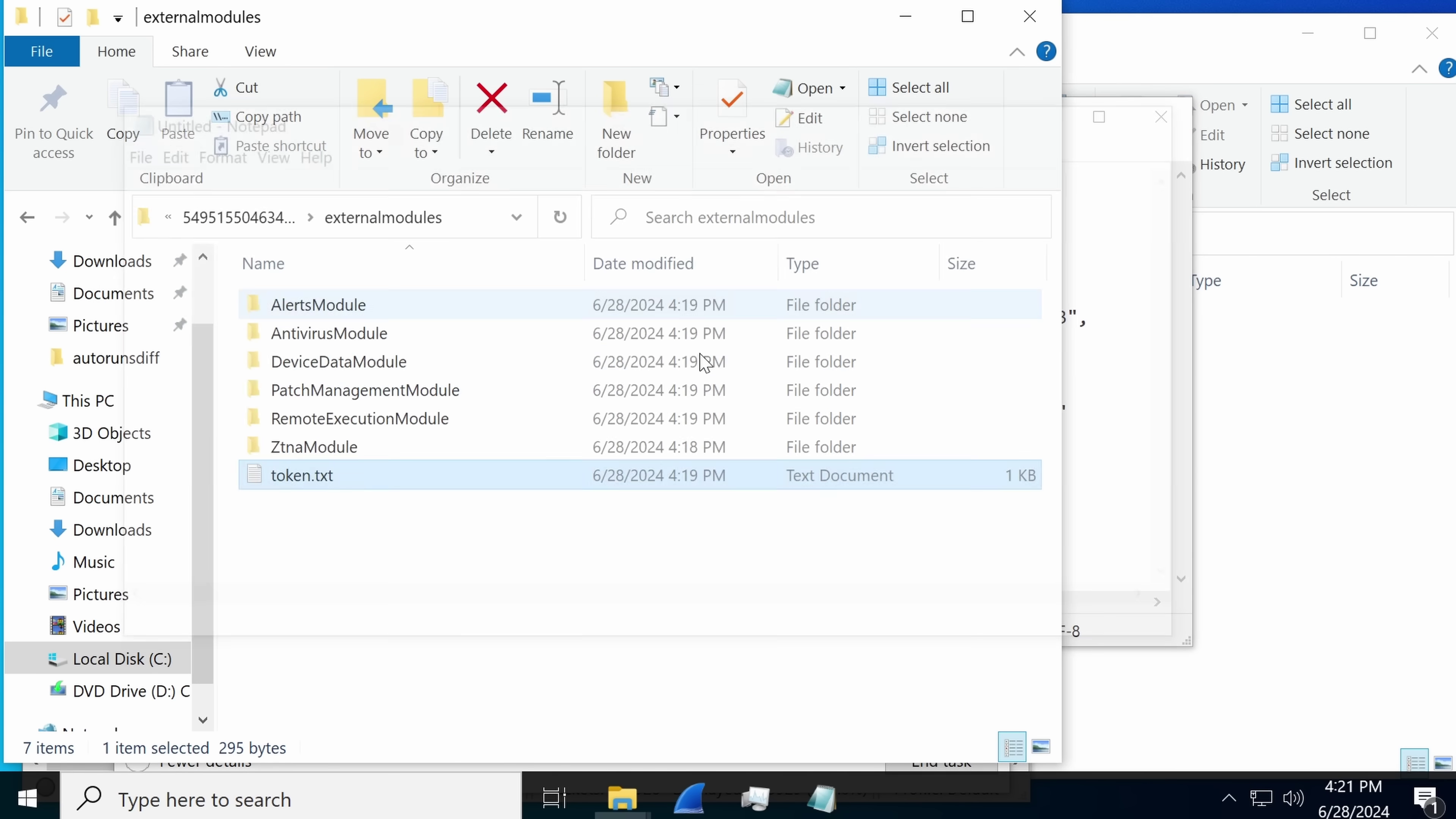
pyautogui.press('super+r')
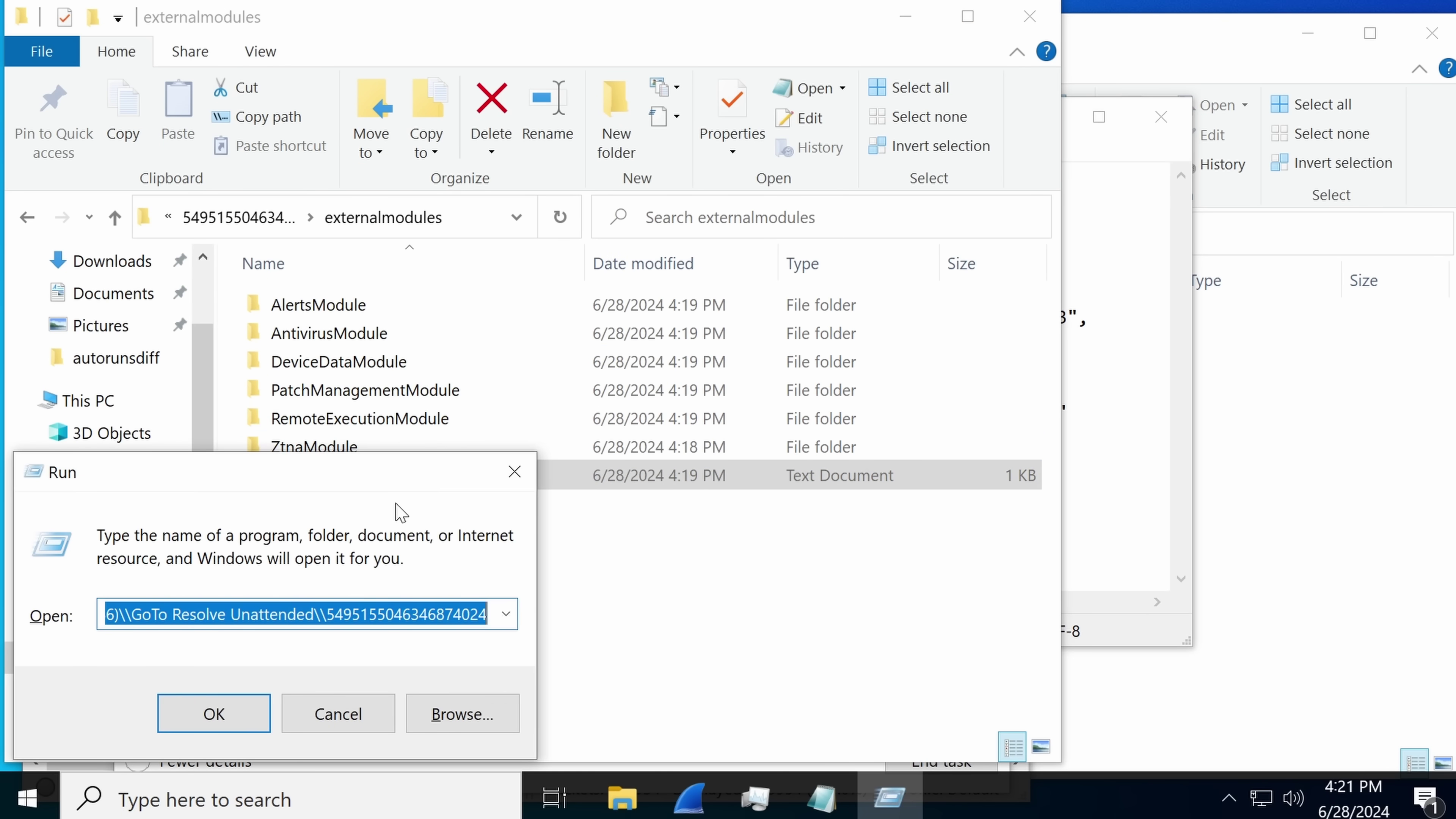
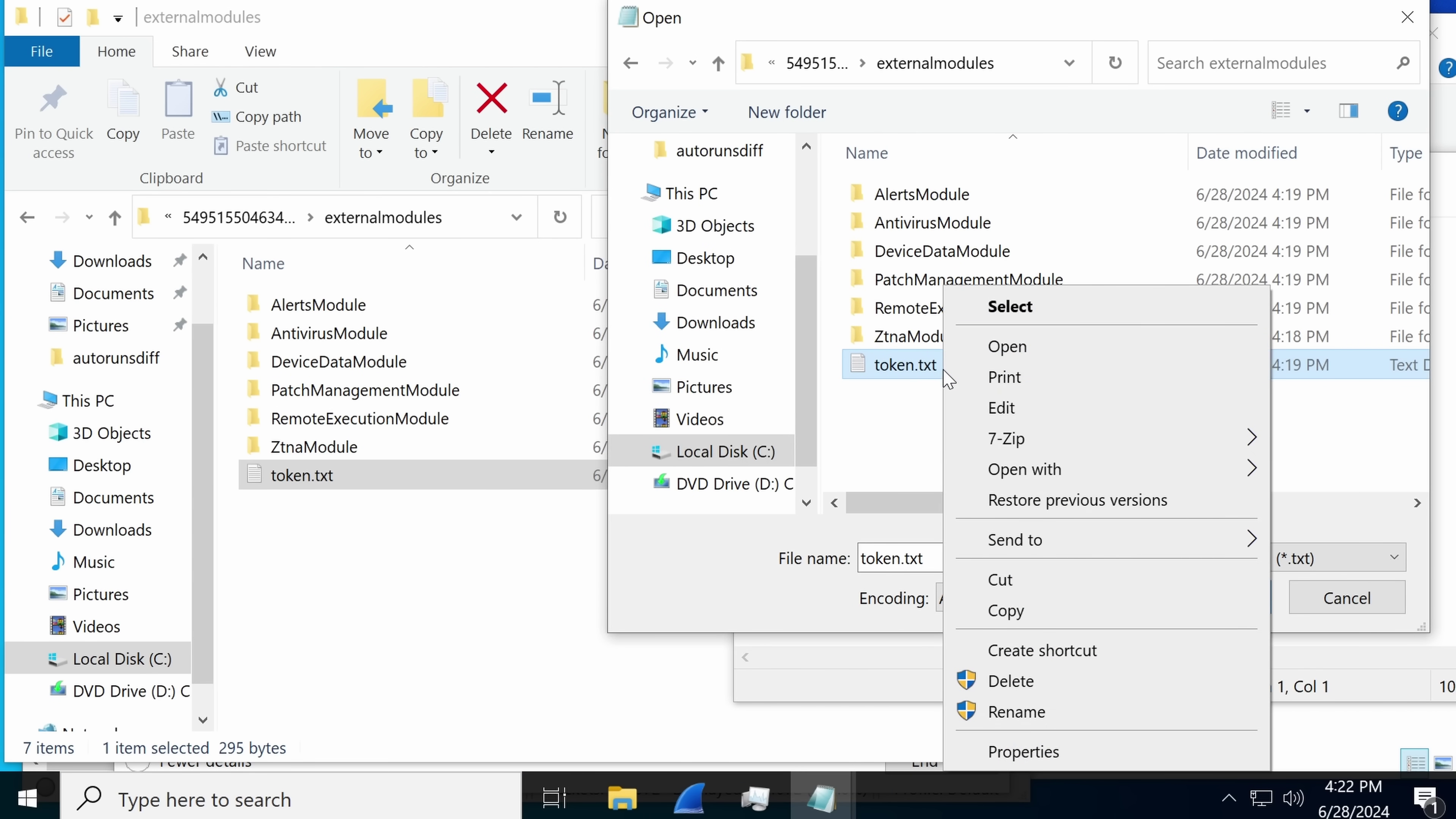
# Examine unattended.json.tmp in Notepad, reading the module download URLs and the session and installation settings.
pyautogui.click(536, 628)
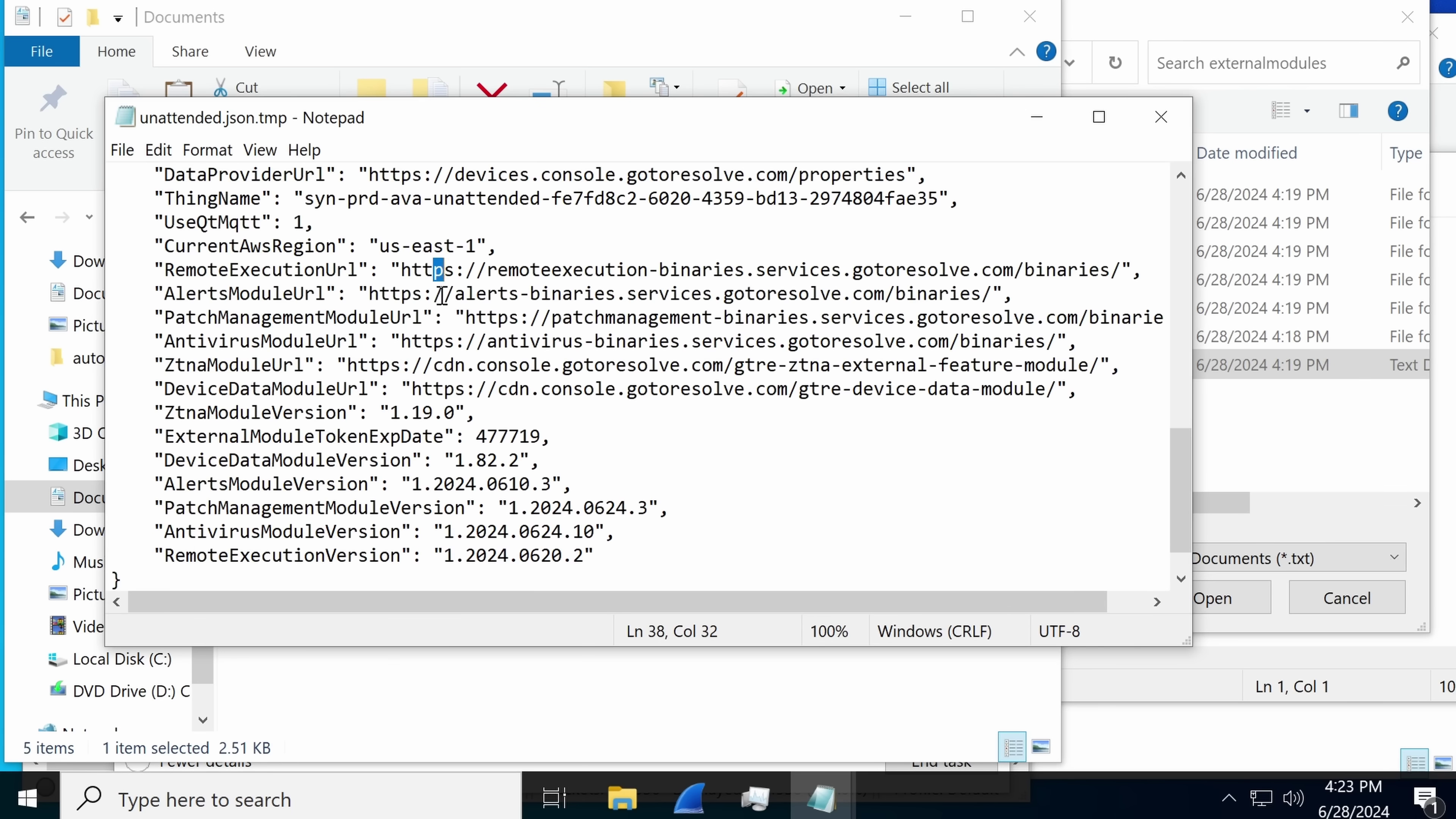
pyautogui.moveTo(434, 271); pyautogui.dragTo(438, 321)
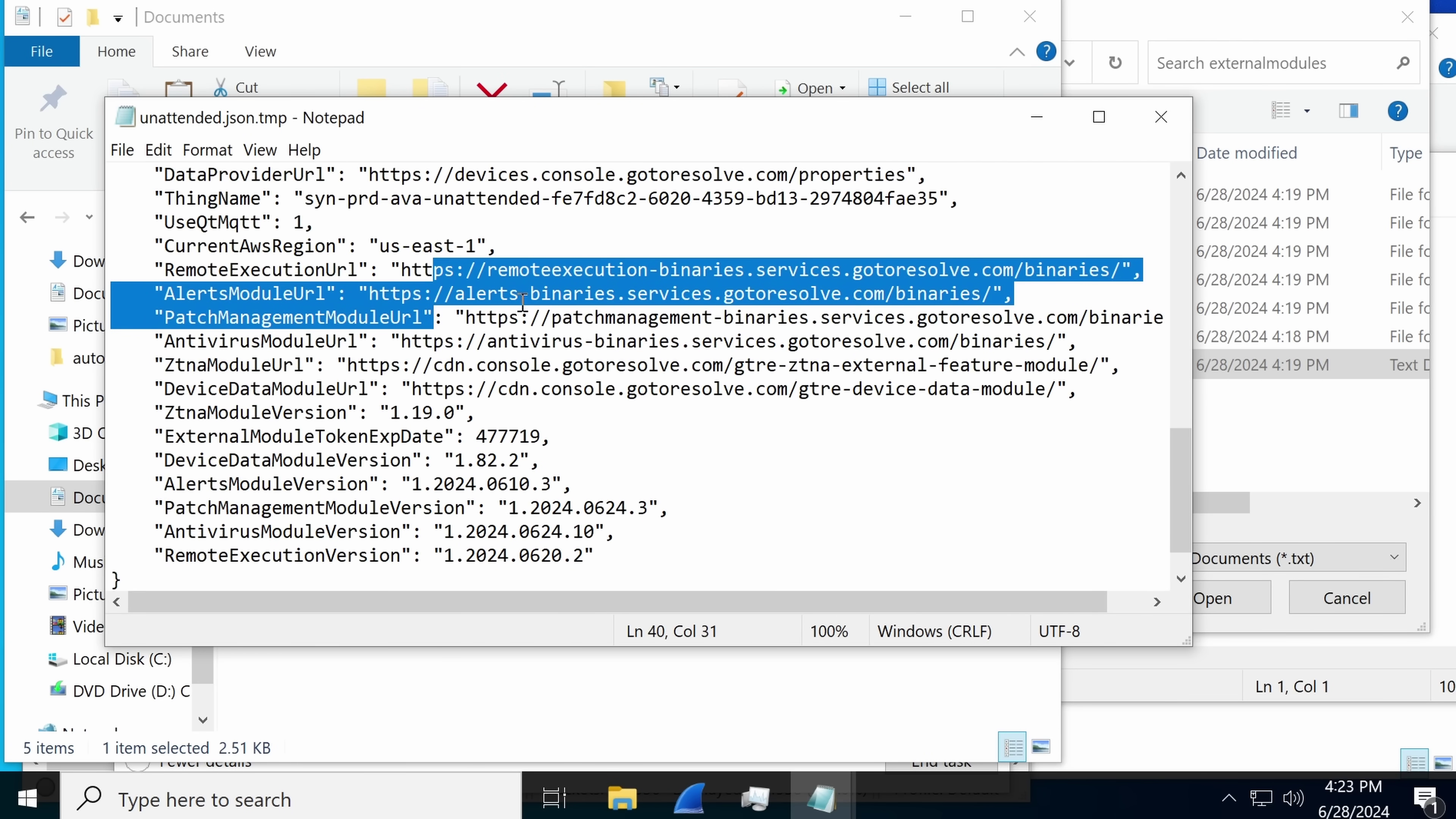
pyautogui.click(556, 276)
pyautogui.scroll(6, 520, 280)
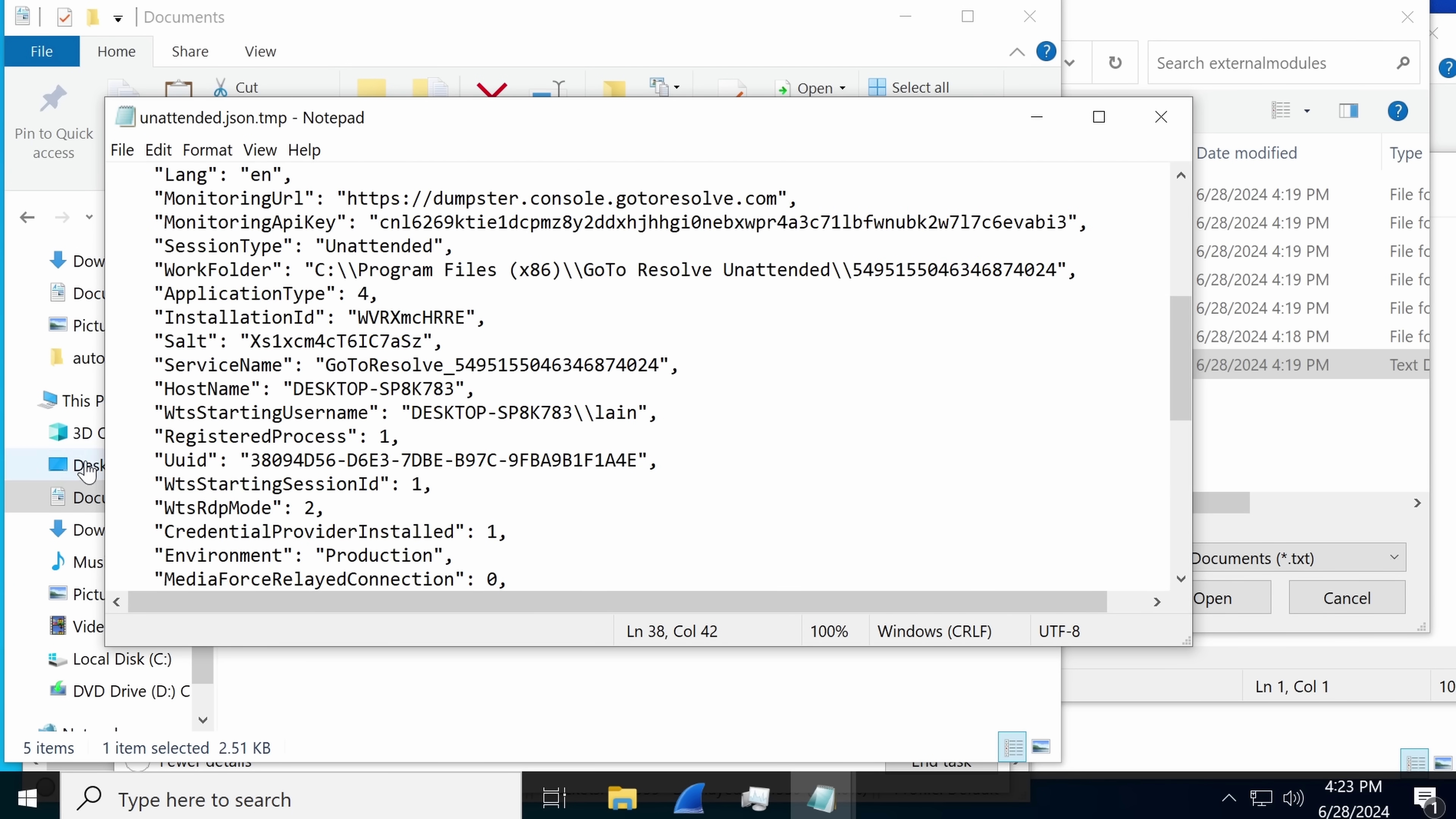
# Switch File Explorer to the Downloads folder and look through its files.
pyautogui.click(71, 508)
pyautogui.click(89, 529)
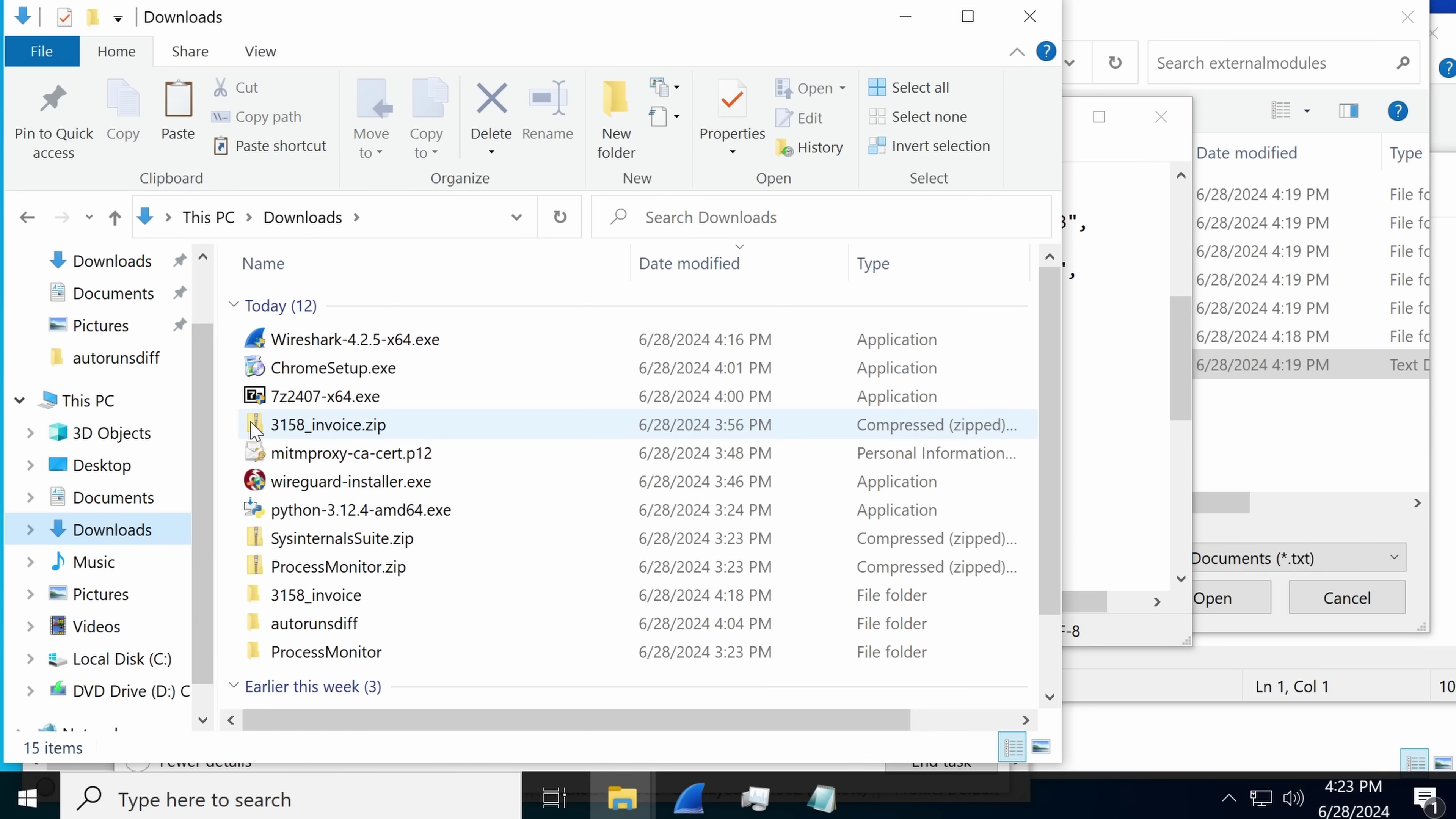
pyautogui.scroll(-1, 256, 427)
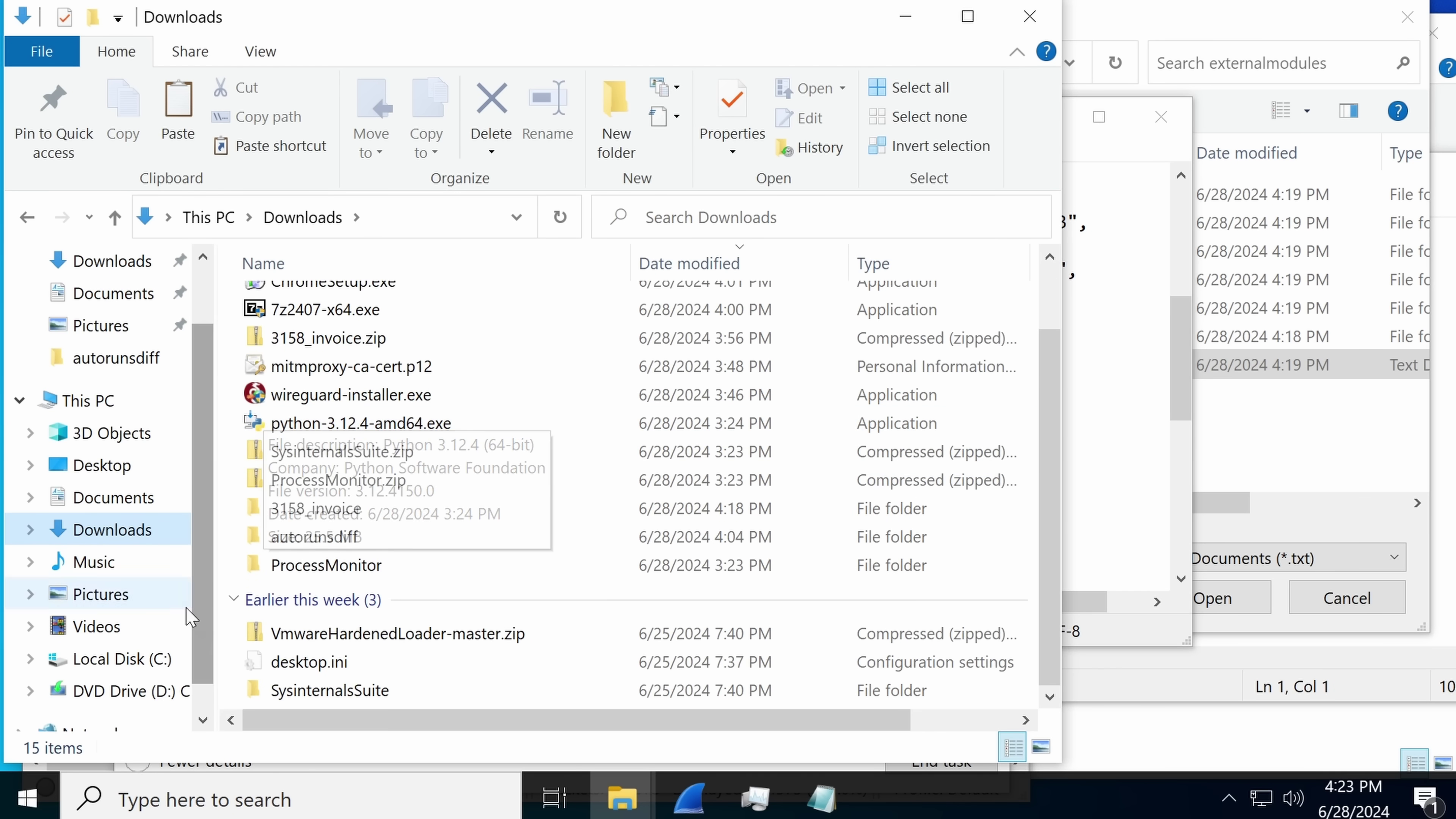
# Browse to the GoTo Resolve Unattended folder in Program Files (x86) on the C: drive and check its contents.
pyautogui.click(108, 660)
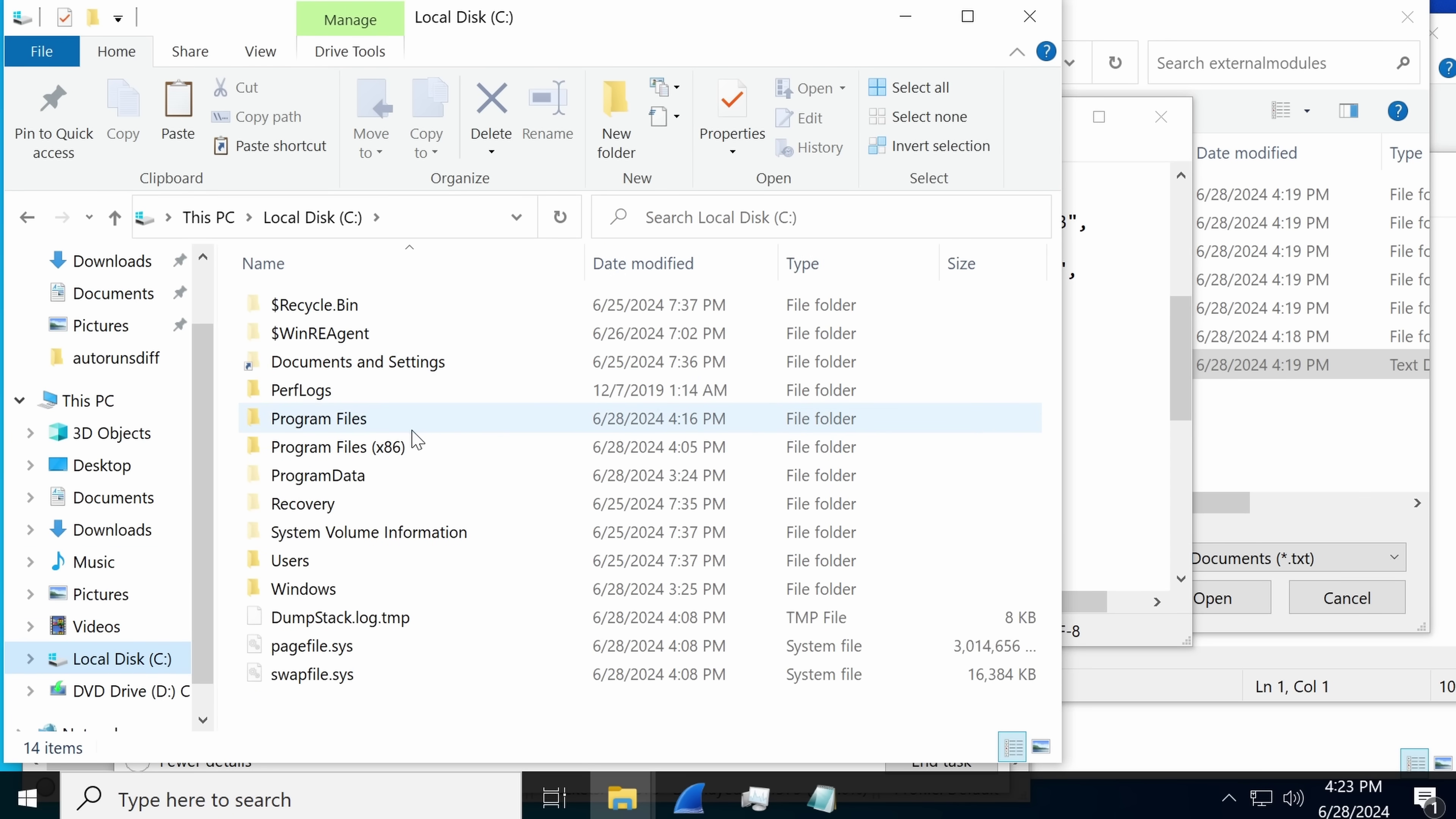
pyautogui.doubleClick(384, 446)
pyautogui.click(383, 447)
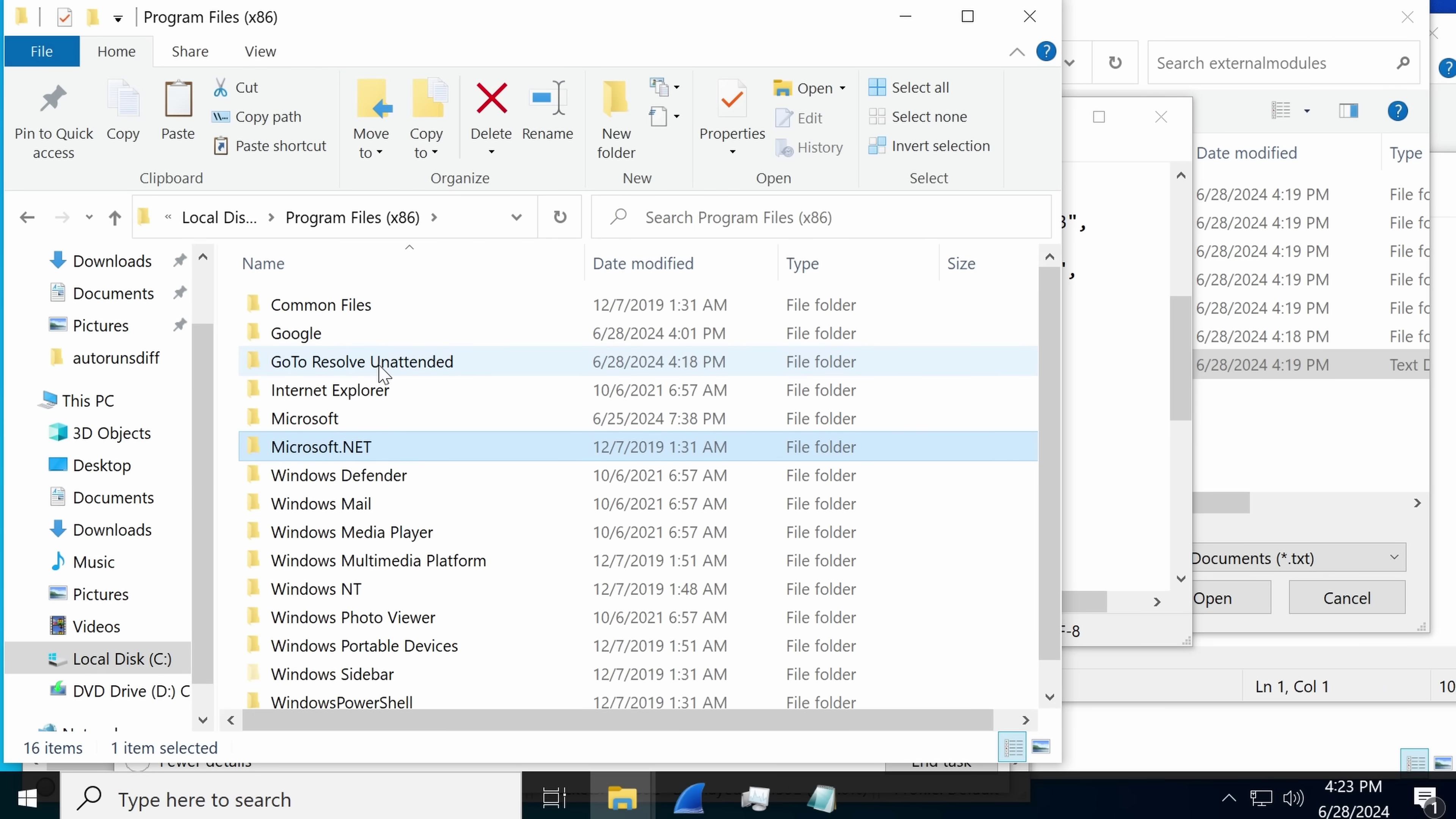
pyautogui.scroll(-1, 384, 372)
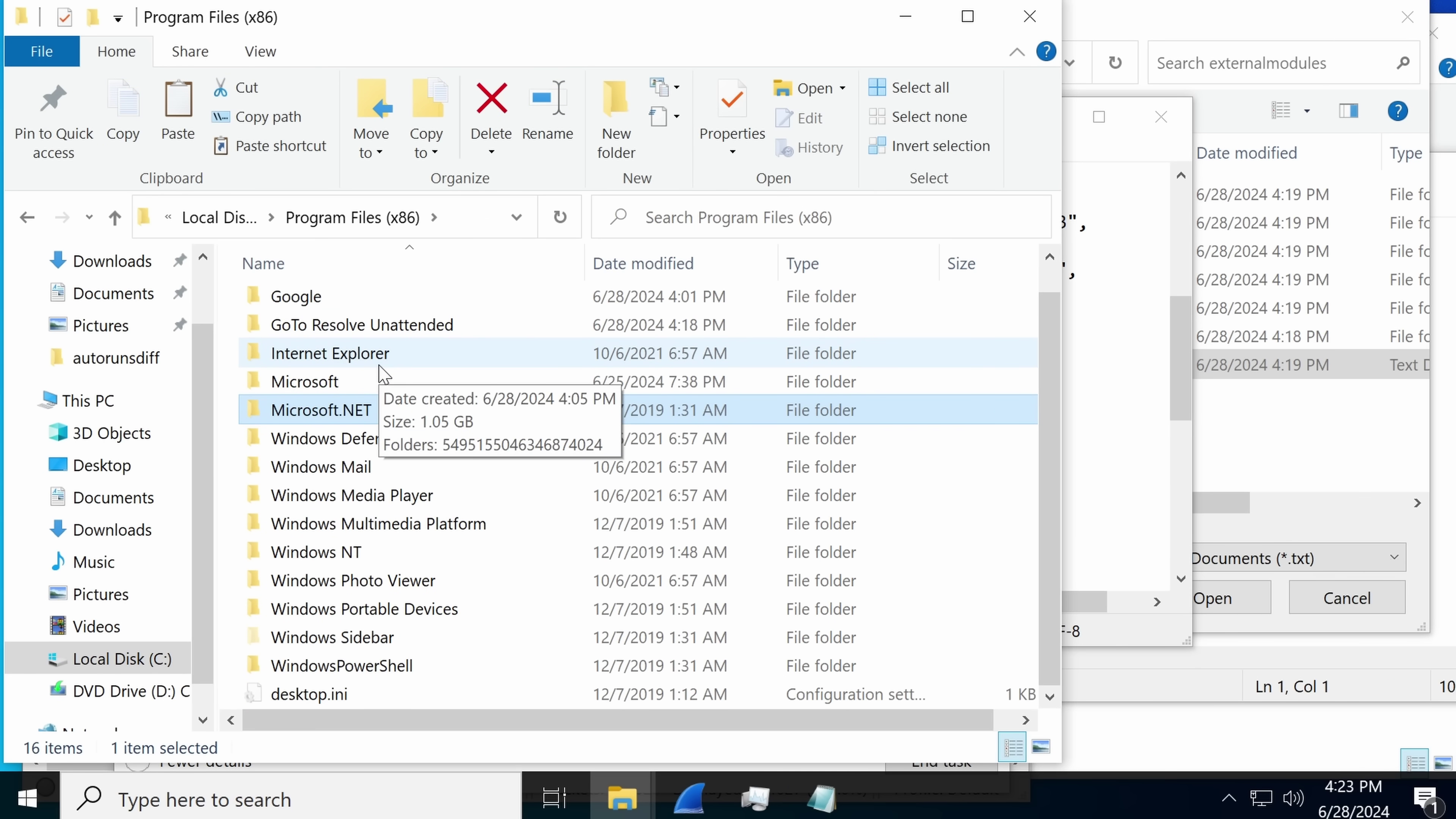
pyautogui.scroll(1, 384, 373)
pyautogui.doubleClick(380, 367)
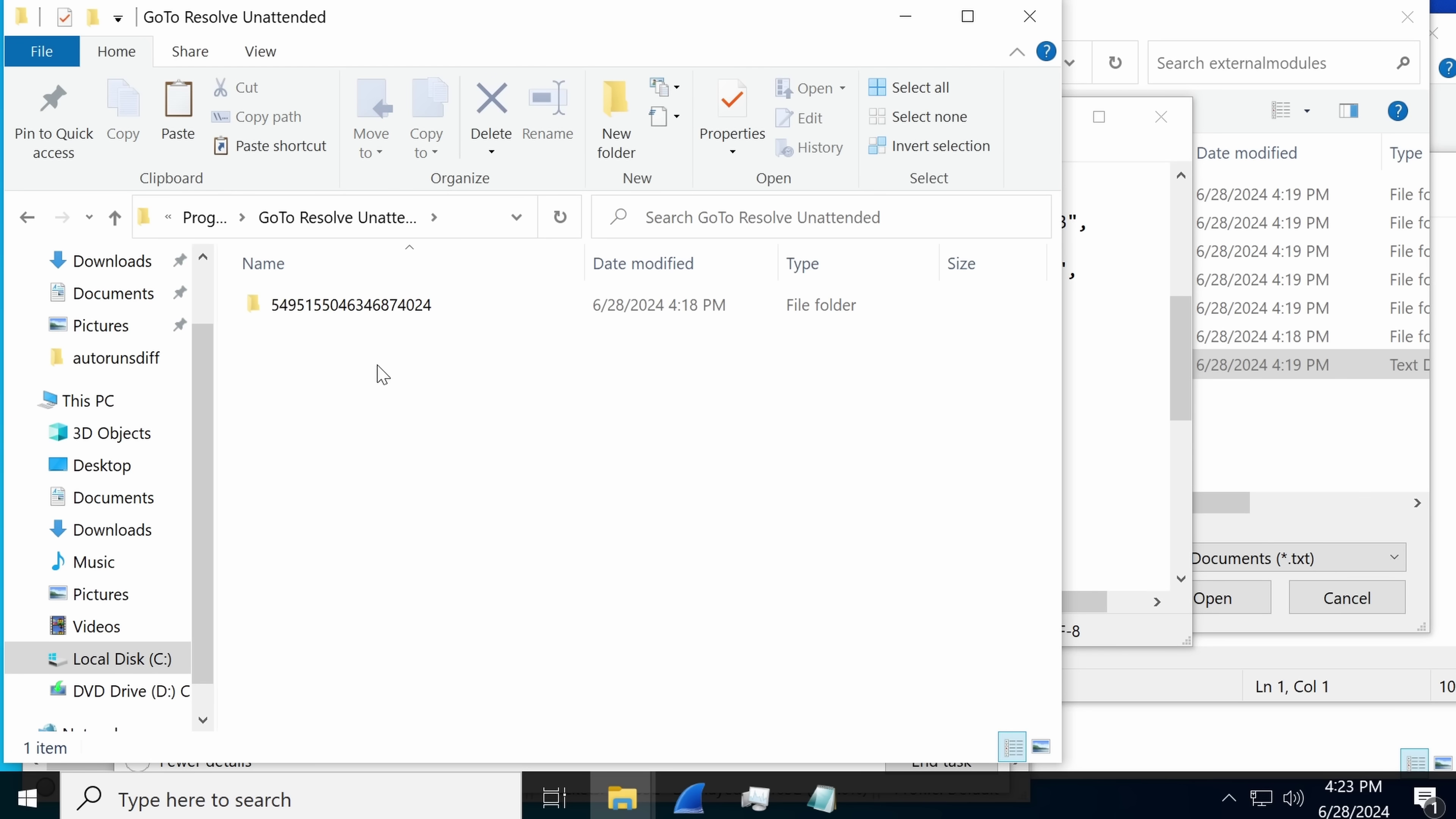
pyautogui.click(366, 315)
# Go back up to the C: drive, open Program Files, and check its ModifiableWindowsApps subfolder.
pyautogui.hotkey('alt', 'Up')
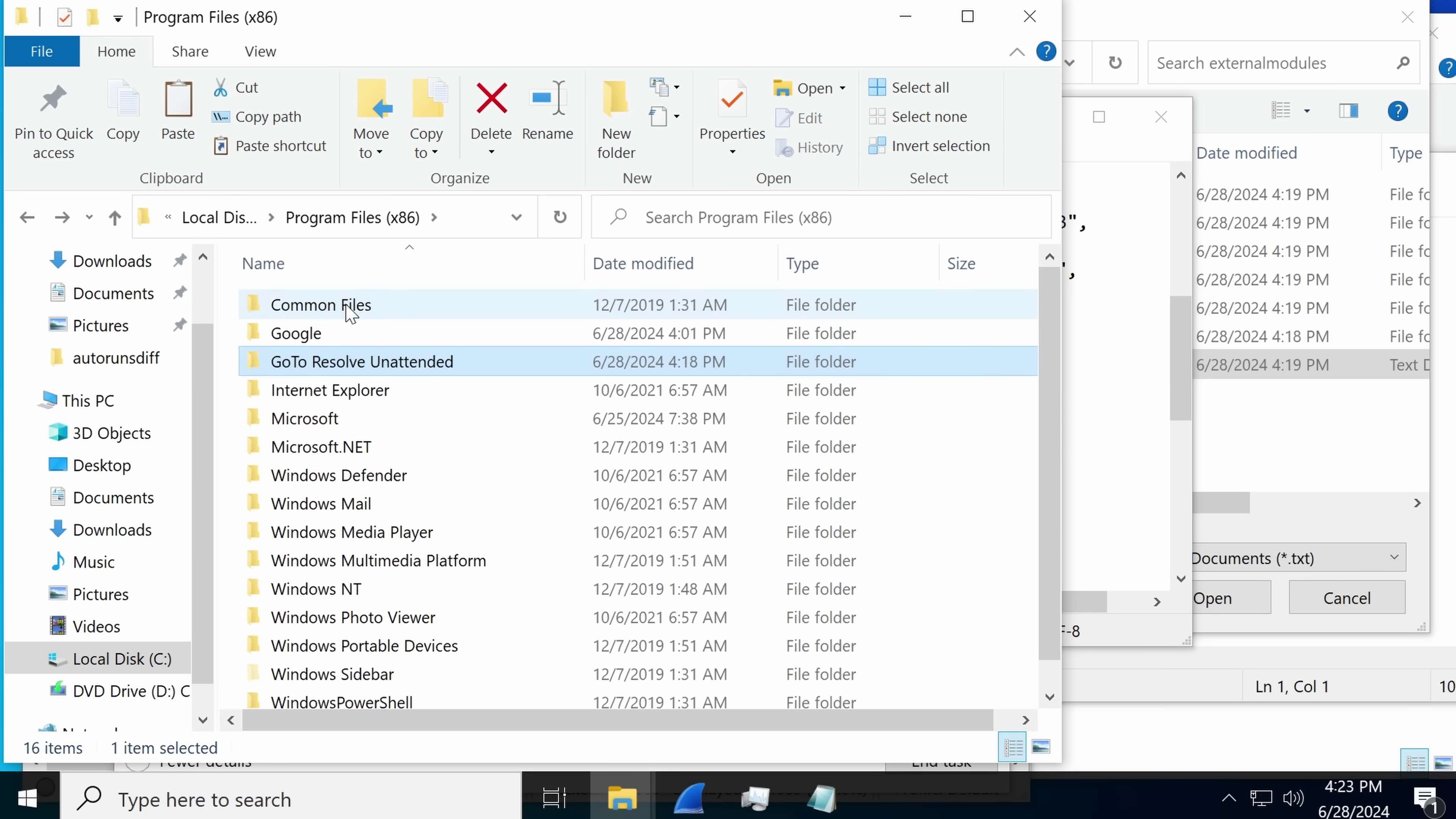
pyautogui.hotkey('alt', 'Up')
pyautogui.doubleClick(356, 417)
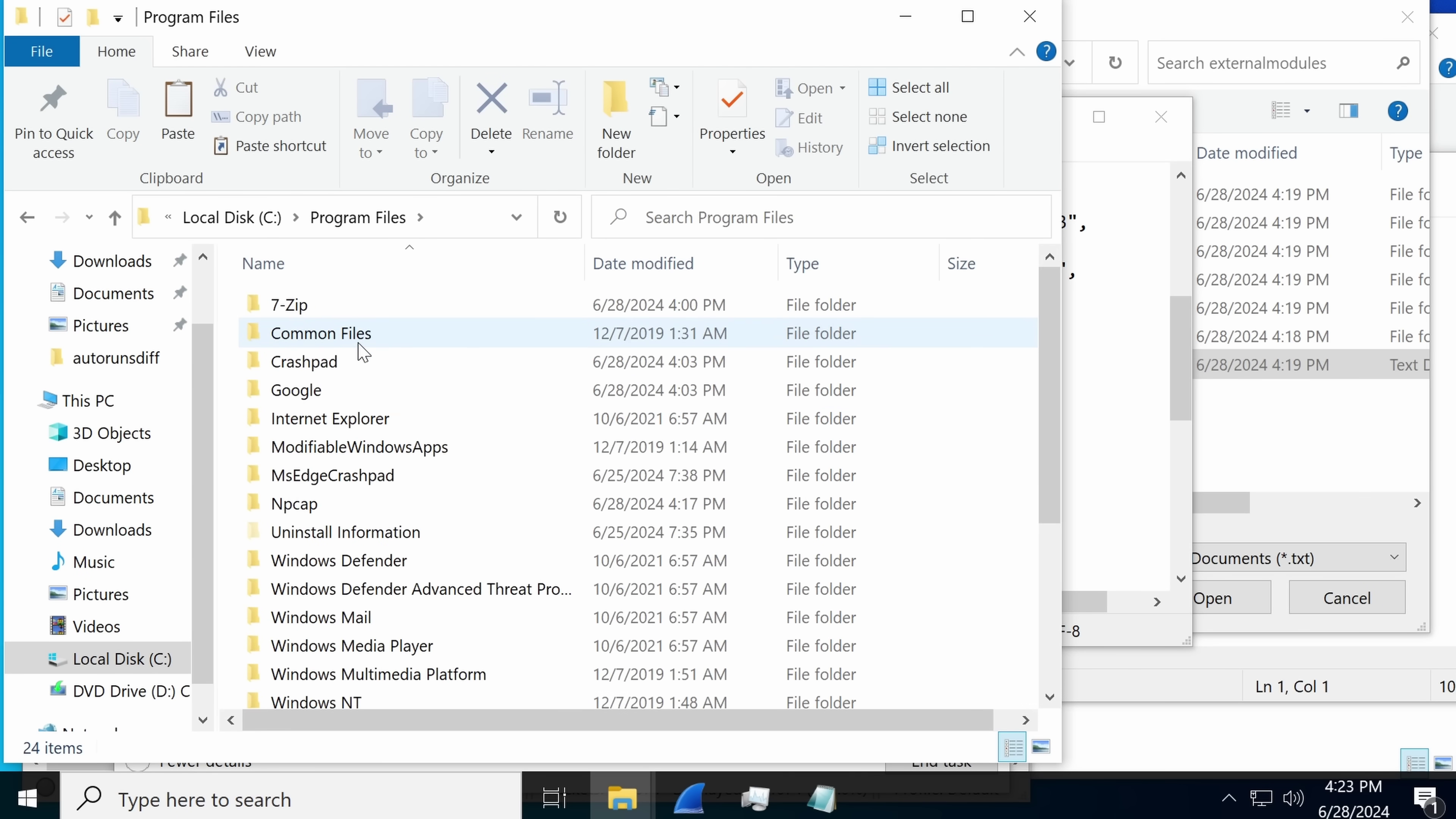
pyautogui.click(371, 455)
pyautogui.doubleClick(371, 454)
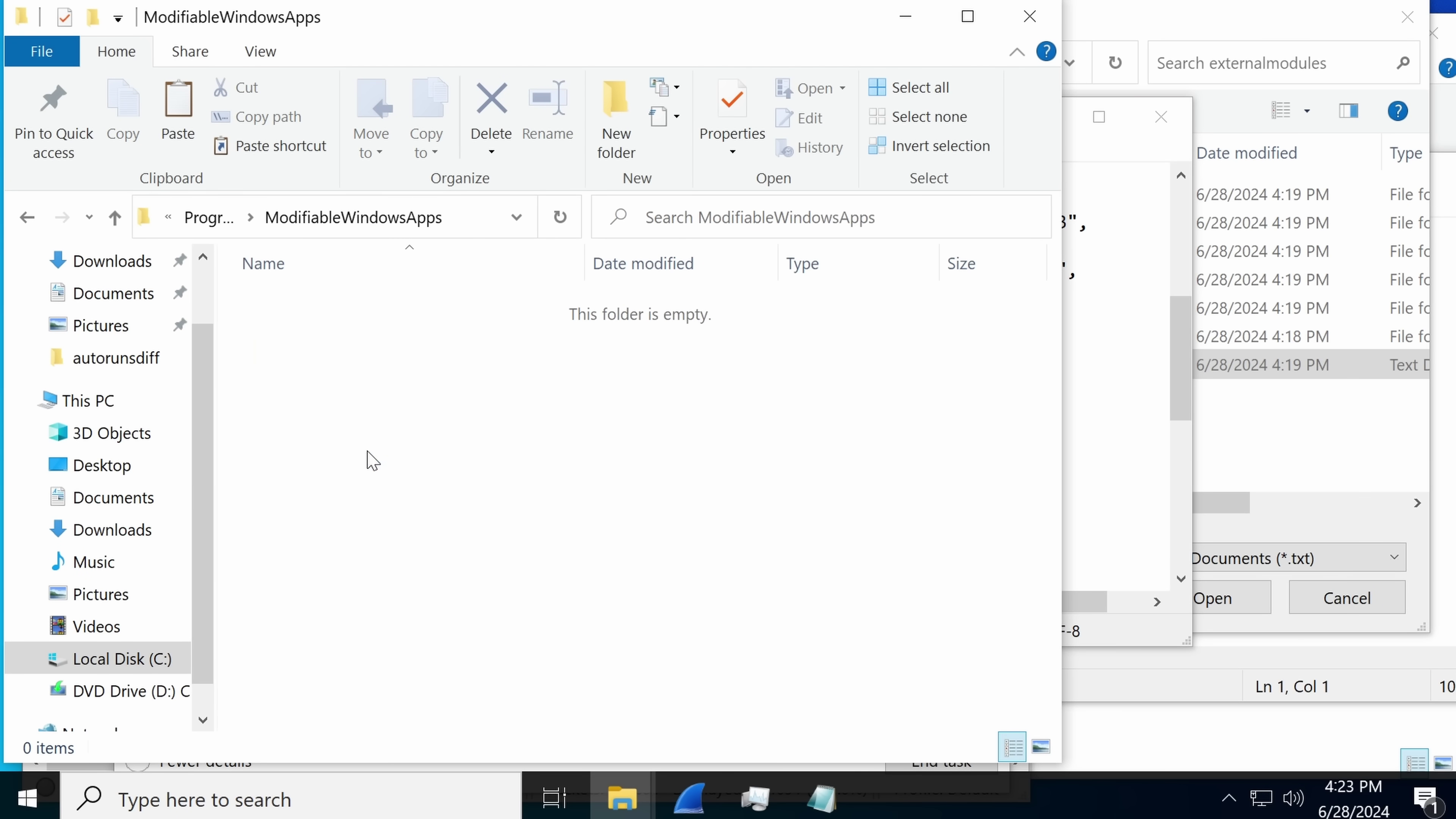
pyautogui.hotkey('alt', 'Left')
# Sort the Program Files folder by date modified.
pyautogui.click(677, 263)
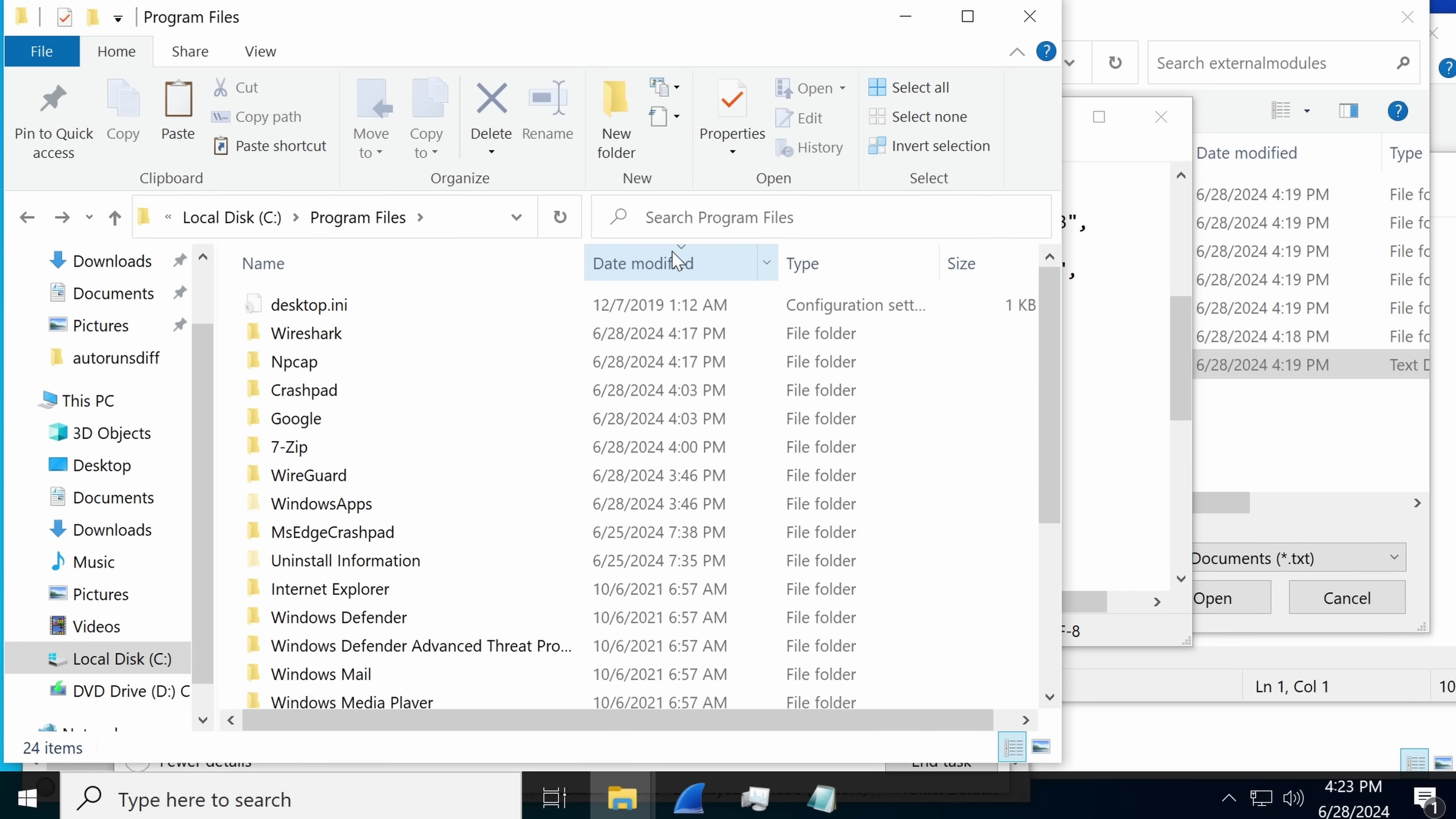
pyautogui.click(677, 263)
pyautogui.click(677, 263)
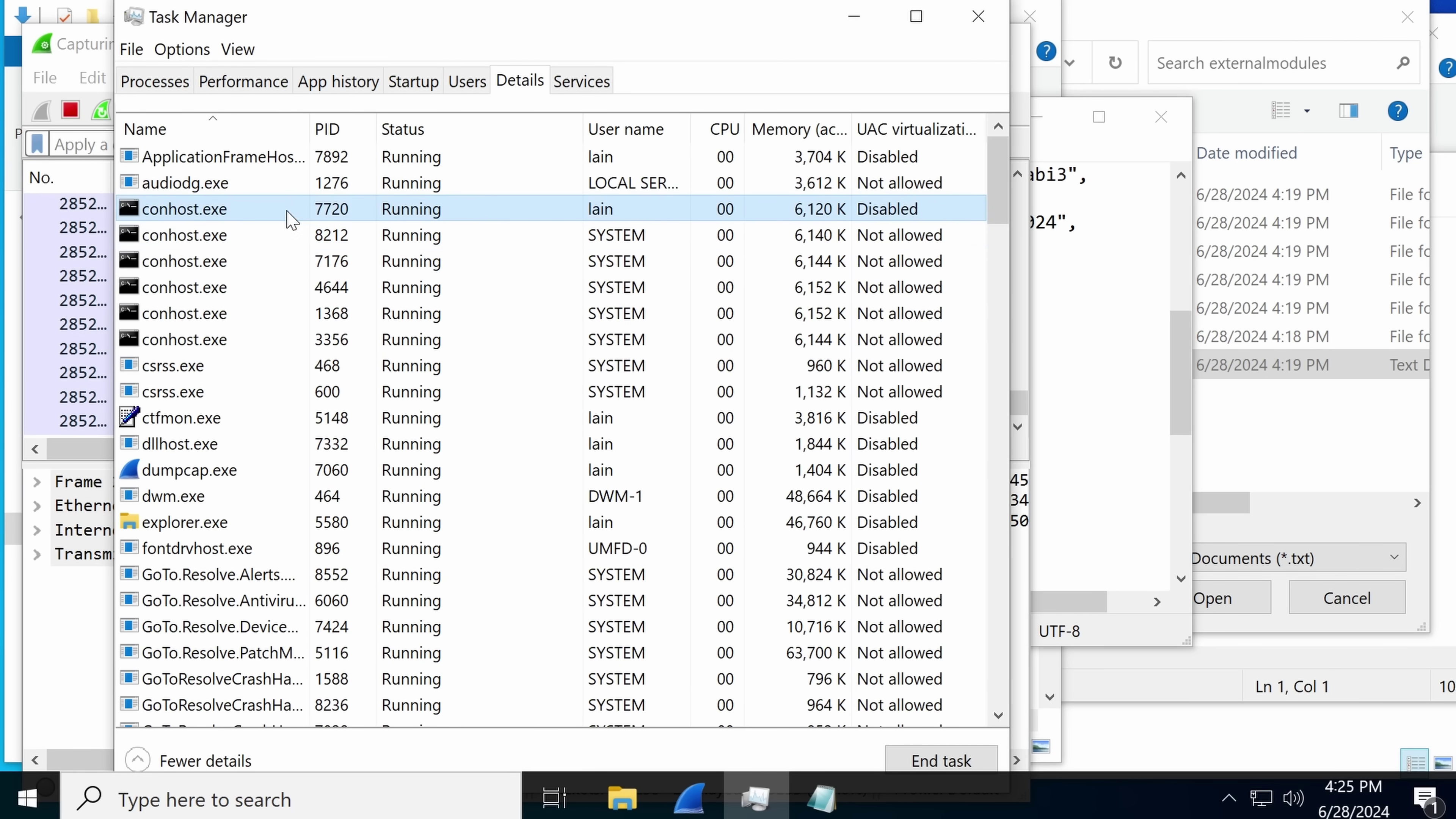
# Open the file location of the conhost.exe process with PID 7720 from Task Manager, inspect it, and close the System32 window.
pyautogui.rightClick(334, 220)
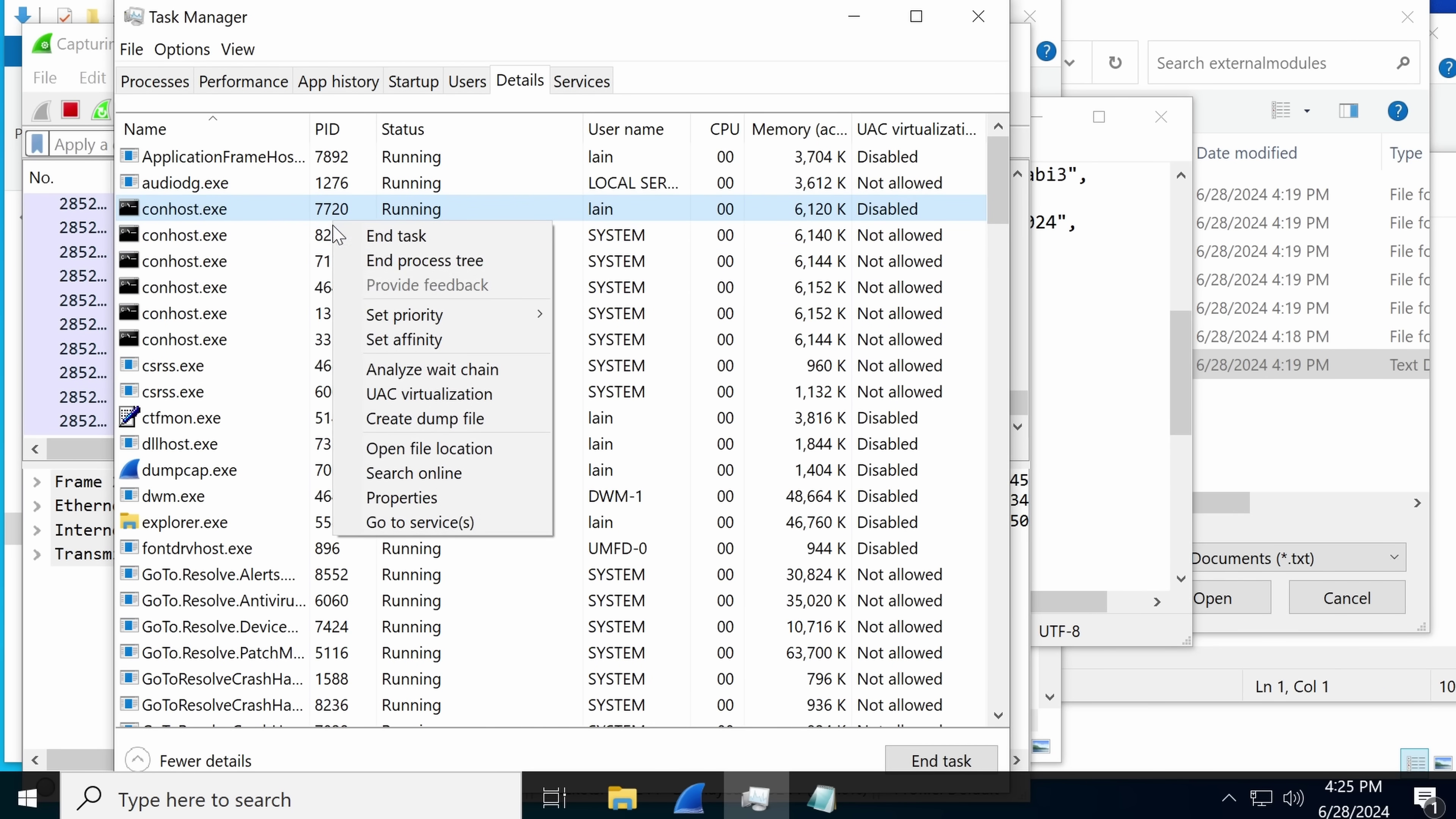
pyautogui.click(384, 450)
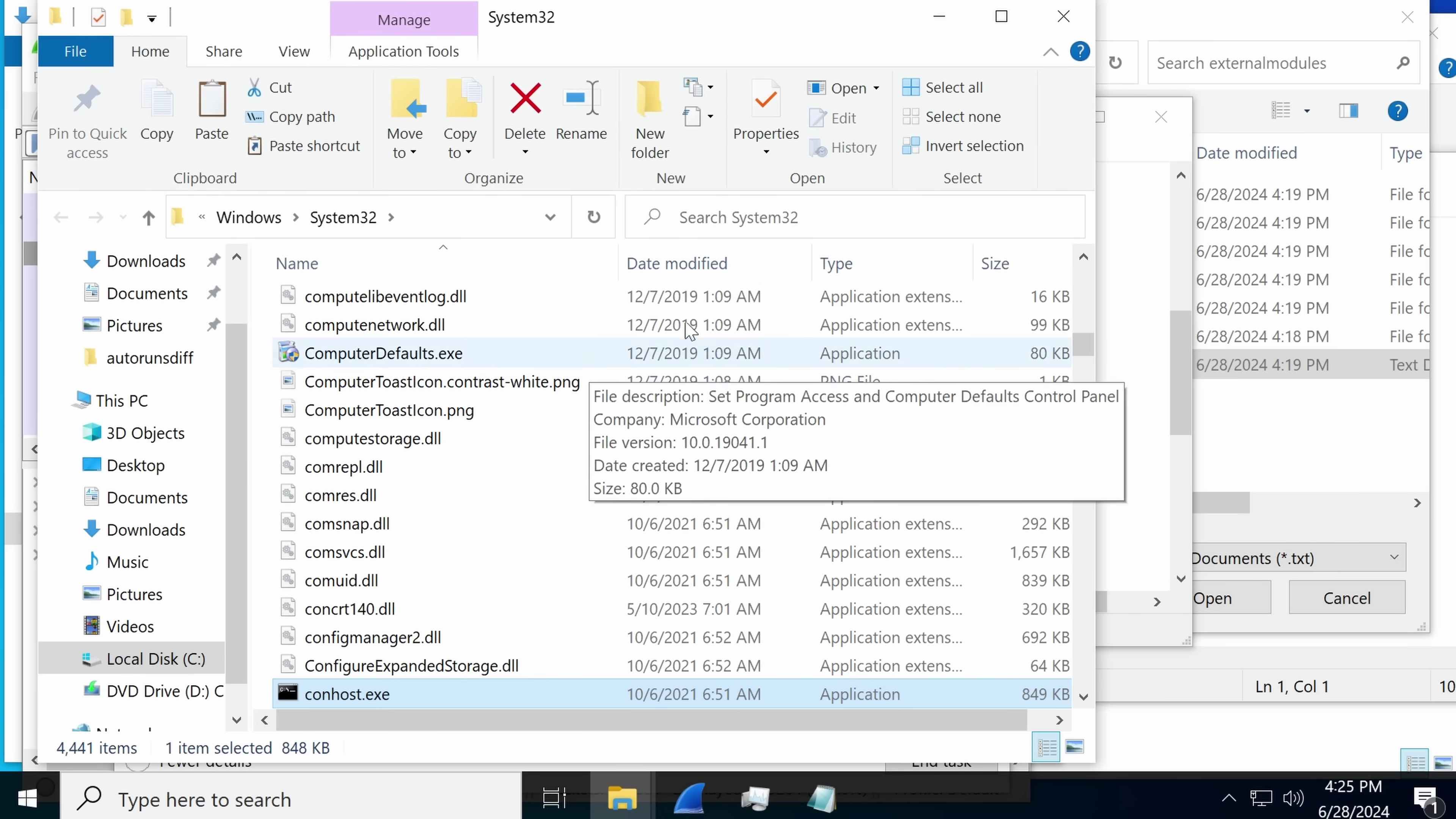
pyautogui.click(1052, 23)
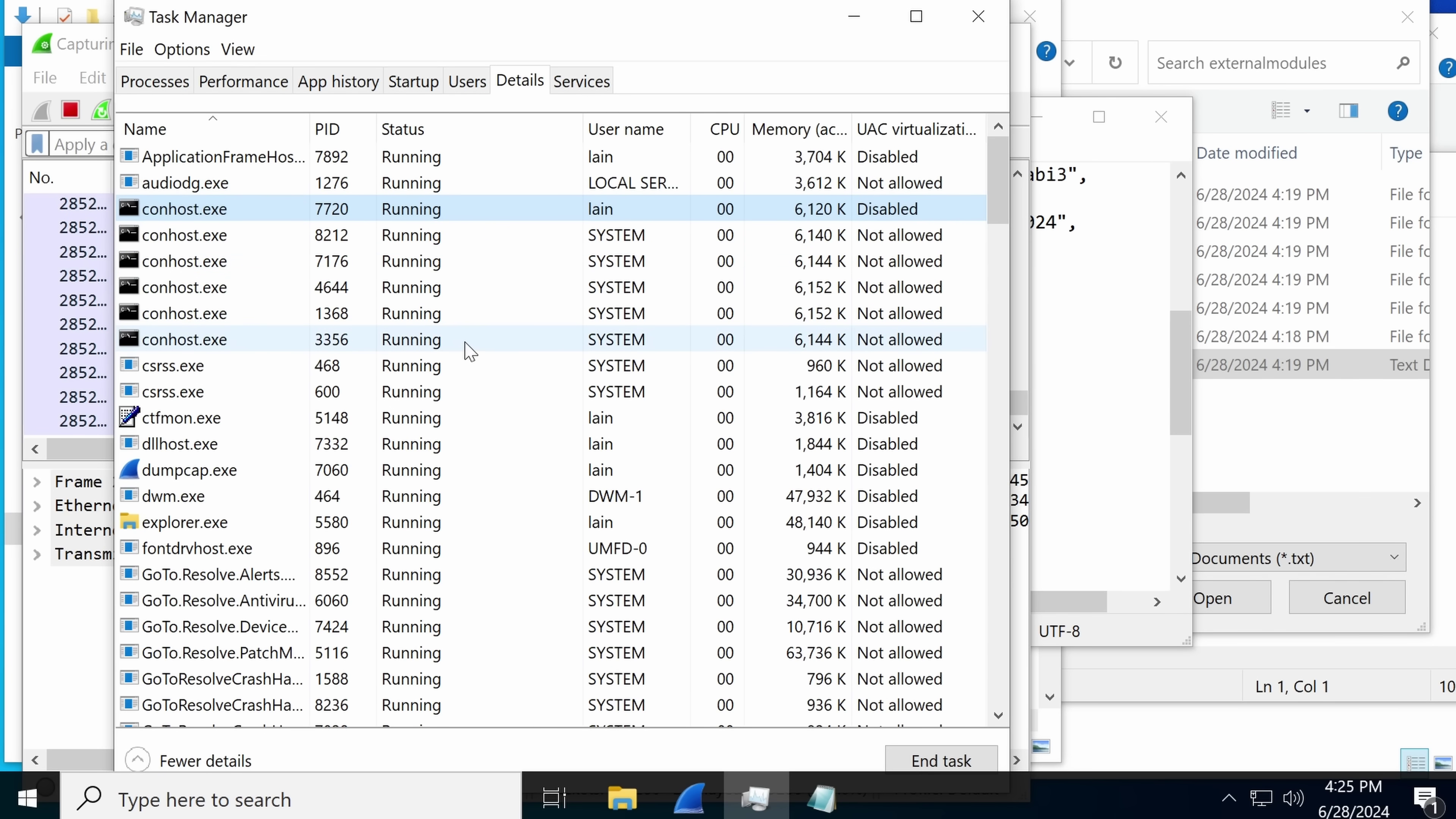
# End all the conhost.exe processes in Task Manager.
pyautogui.scroll(-3, 480, 351)
pyautogui.scroll(3, 344, 310)
pyautogui.press('Delete')
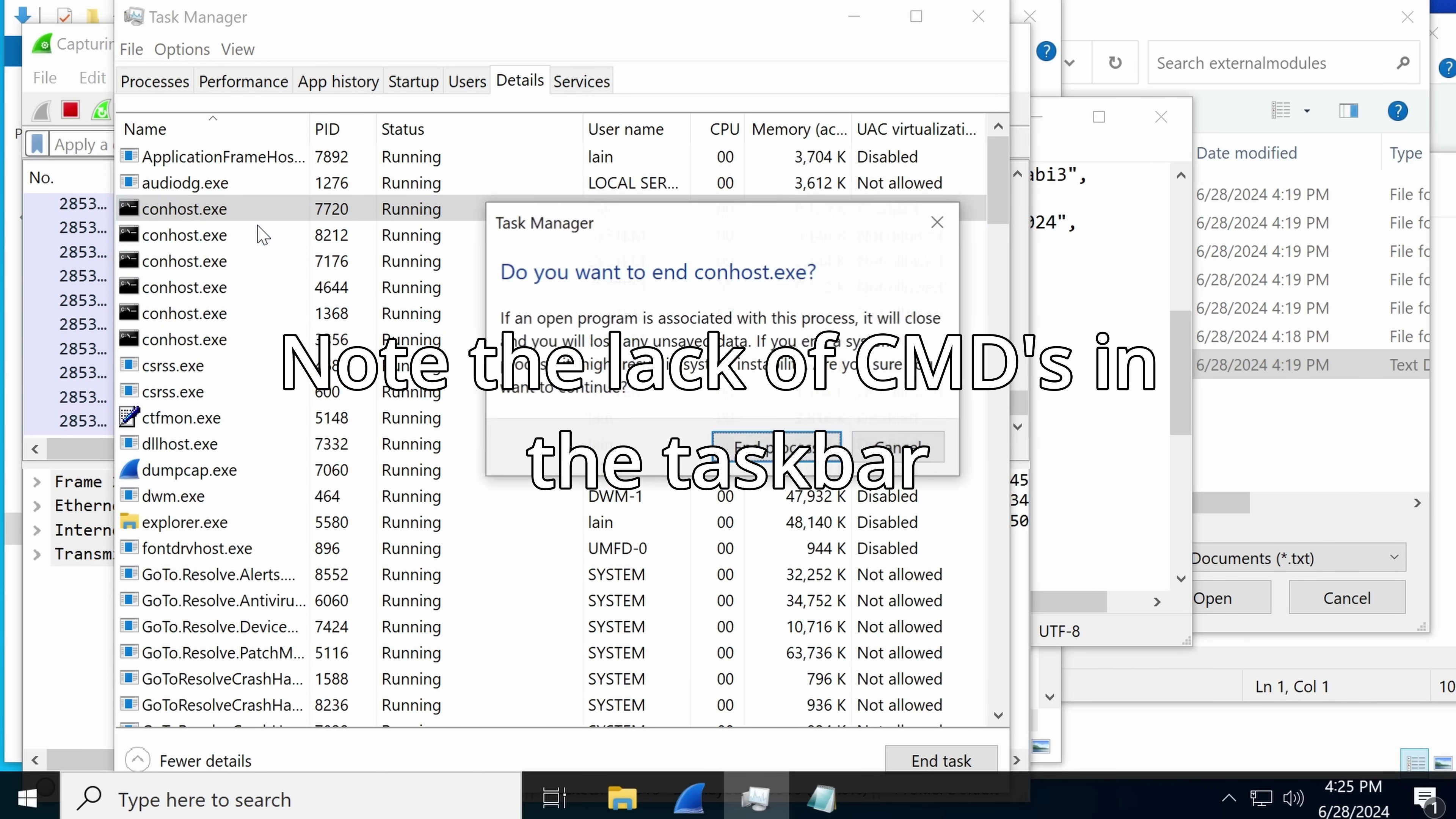
pyautogui.press('Return')
pyautogui.press('Delete')
pyautogui.press('Return')
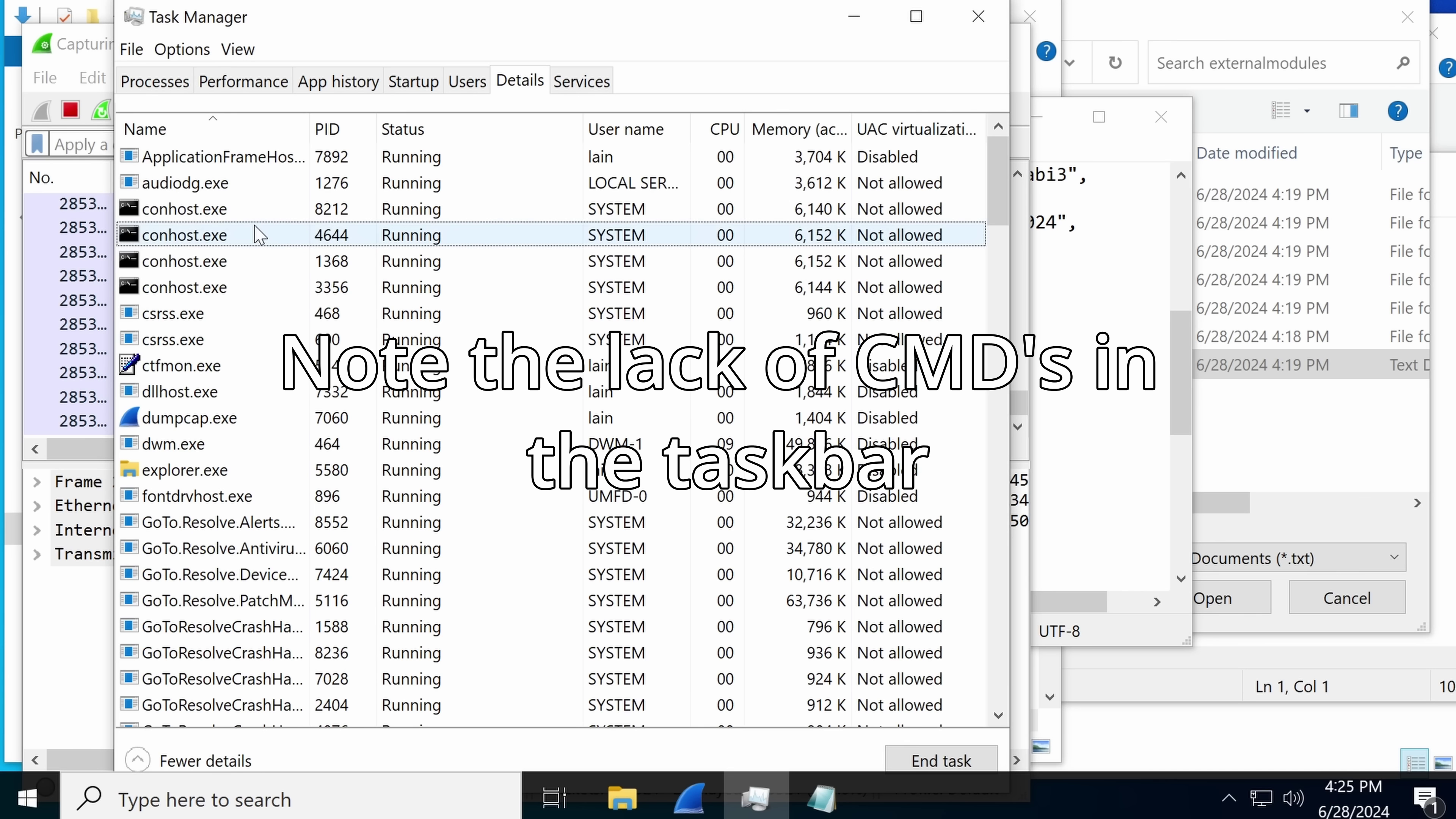
pyautogui.press('Delete')
pyautogui.press('Return')
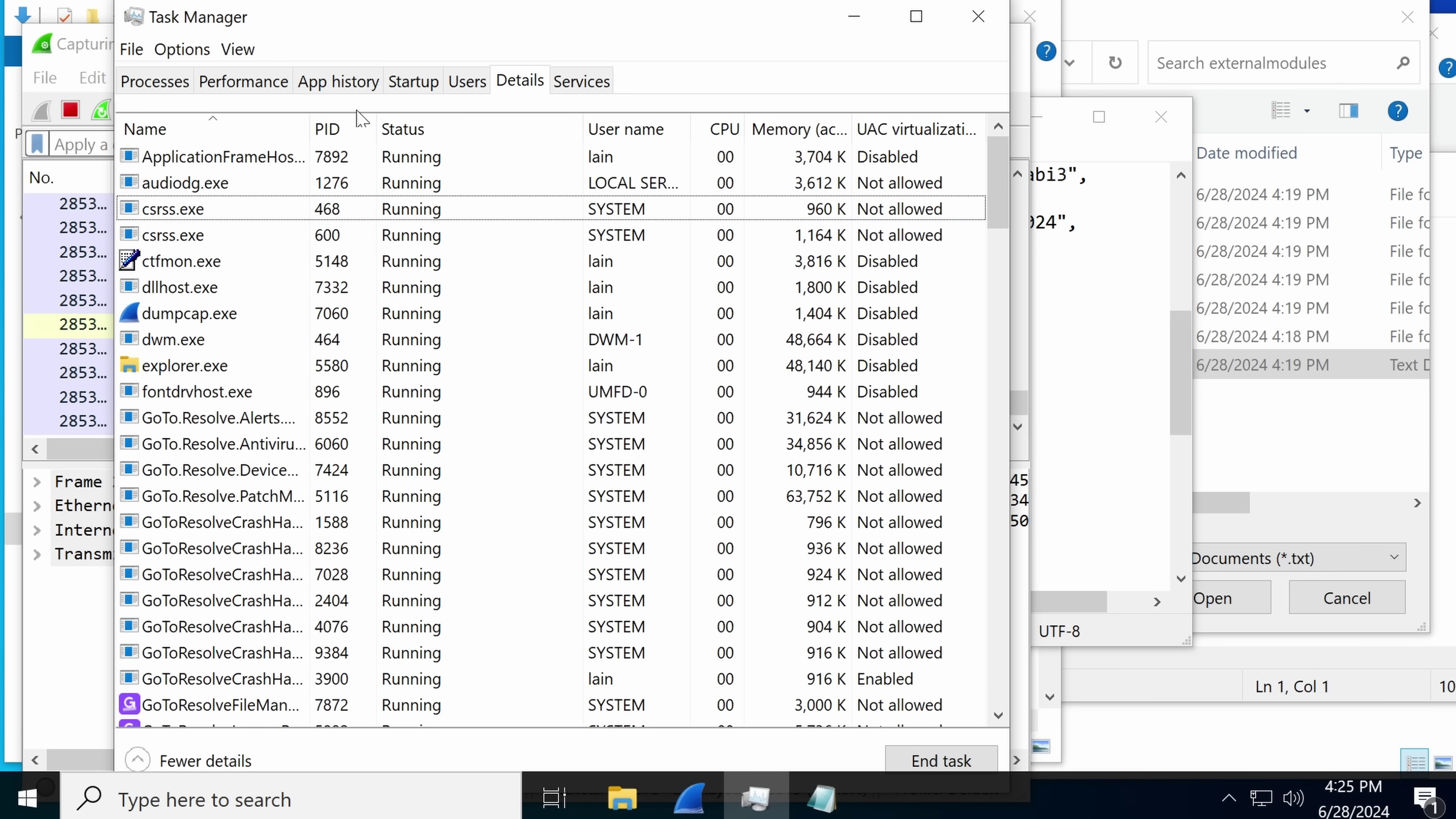
# Look through the remaining running processes down to the end of the detailed process list.
pyautogui.scroll(-10, 467, 445)
pyautogui.scroll(-9, 467, 445)
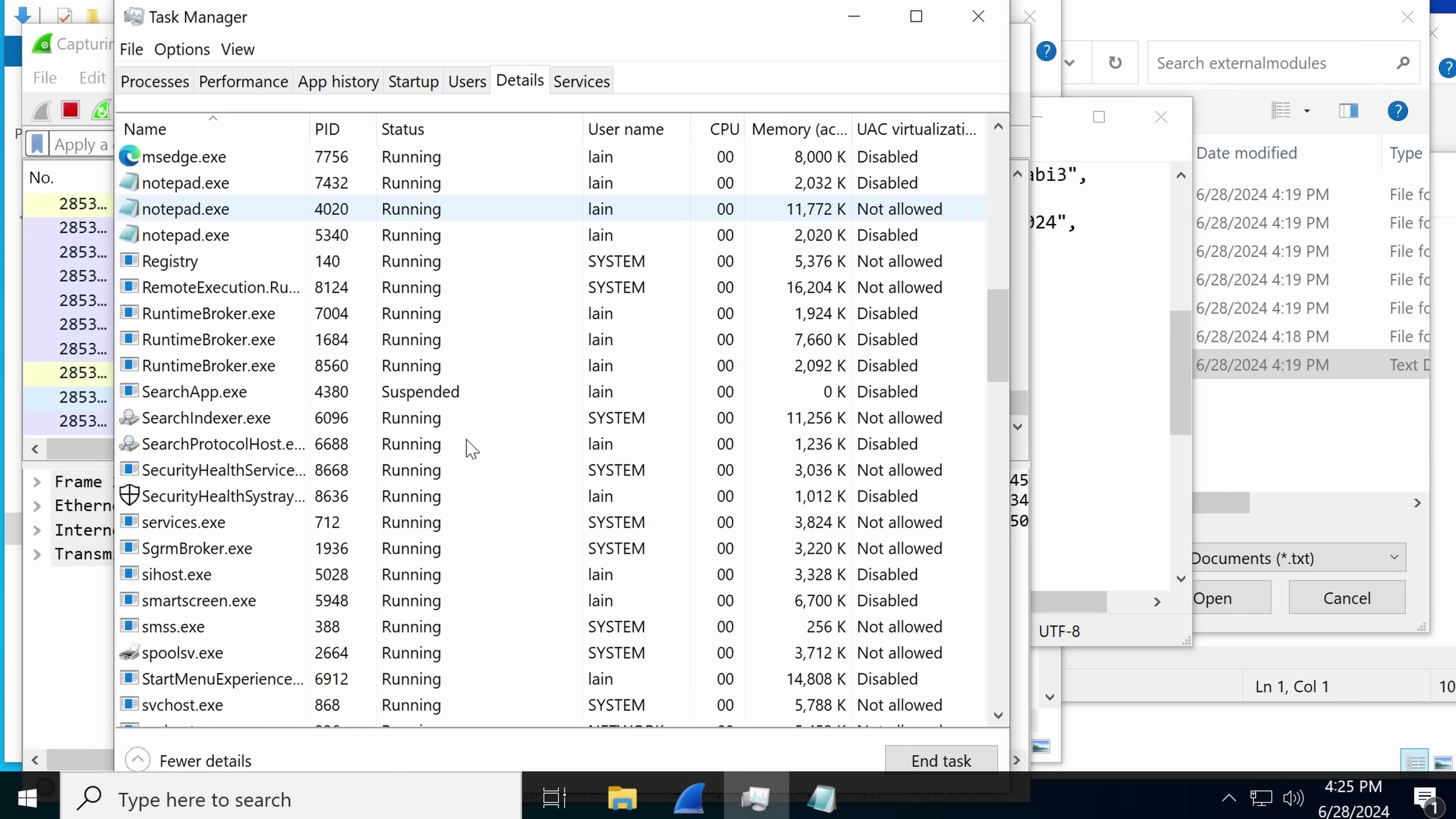
pyautogui.scroll(-18, 469, 447)
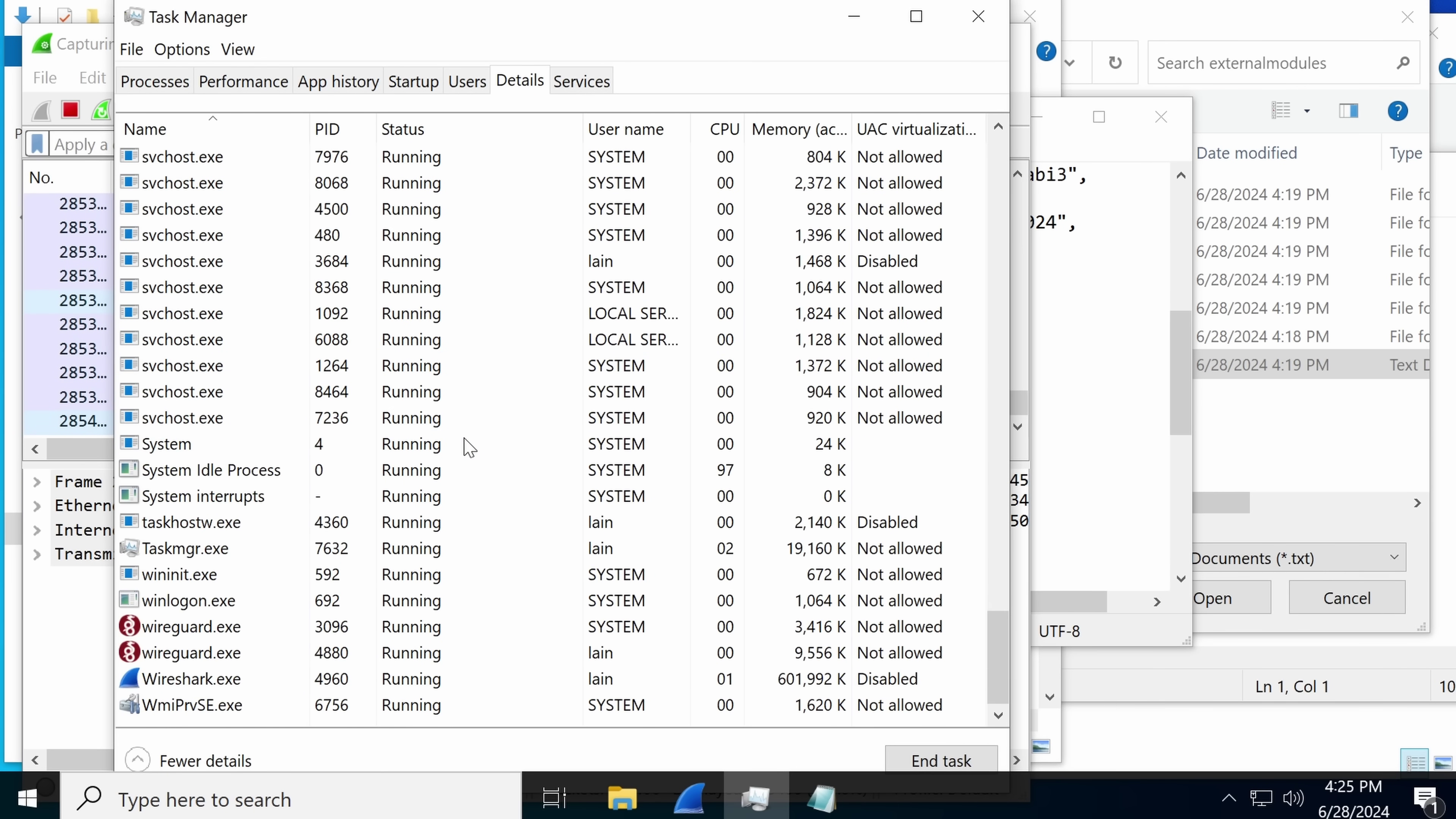
# Examine the GoTo Resolve processes and the rest of the detailed process list, and close Task Manager.
pyautogui.scroll(20, 453, 514)
pyautogui.click(321, 402)
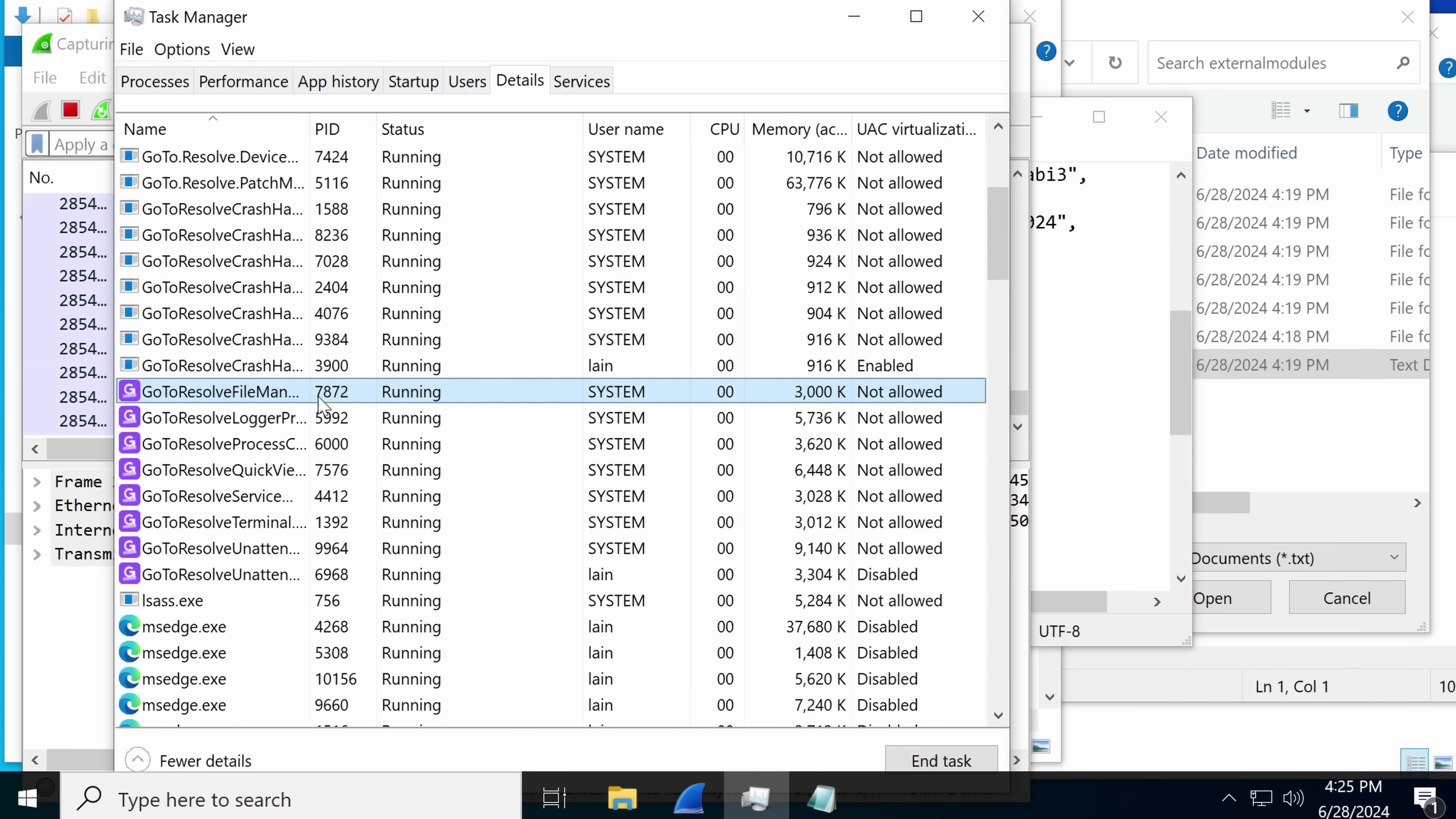
pyautogui.click(272, 424)
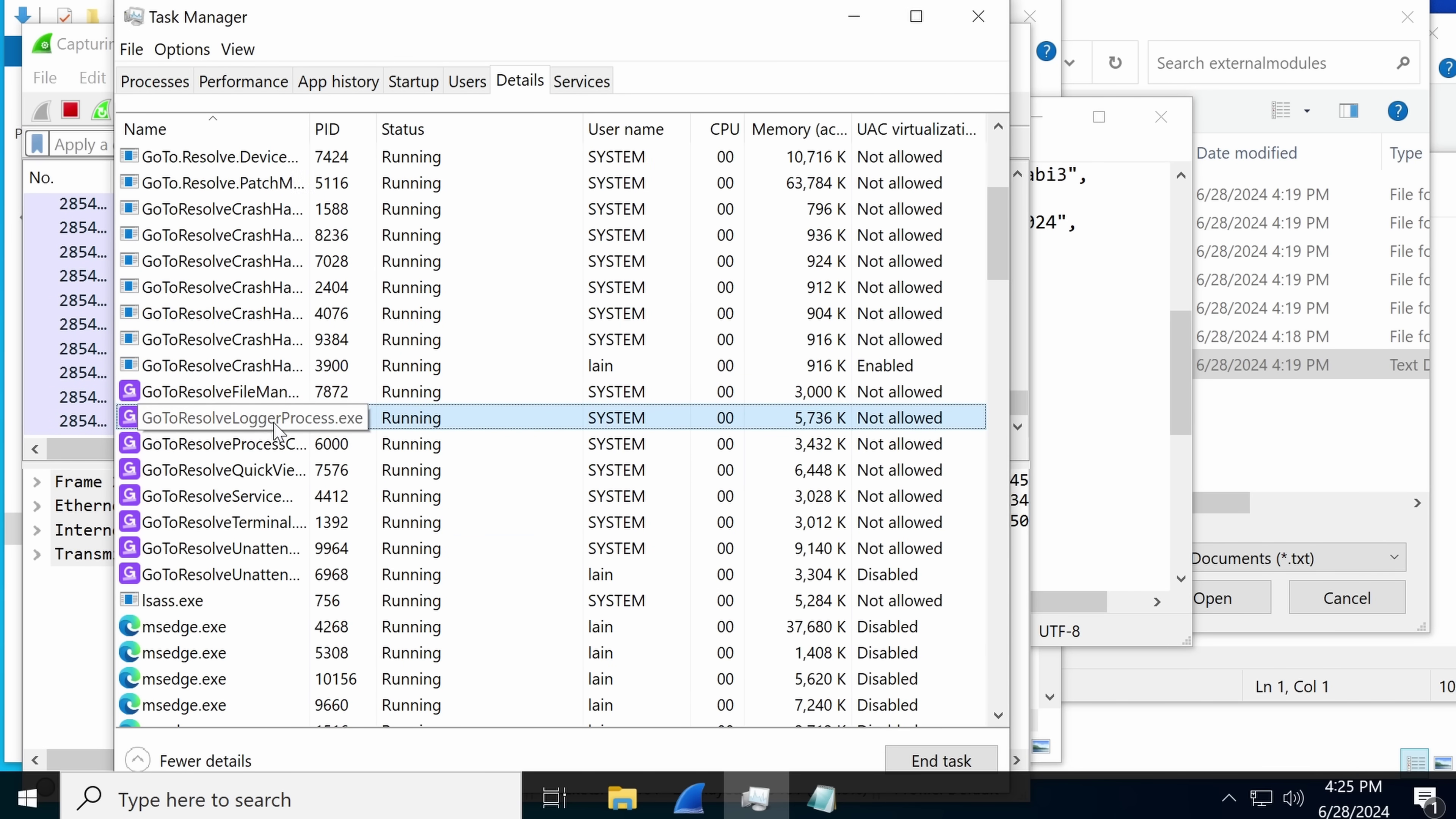
pyautogui.scroll(4, 274, 427)
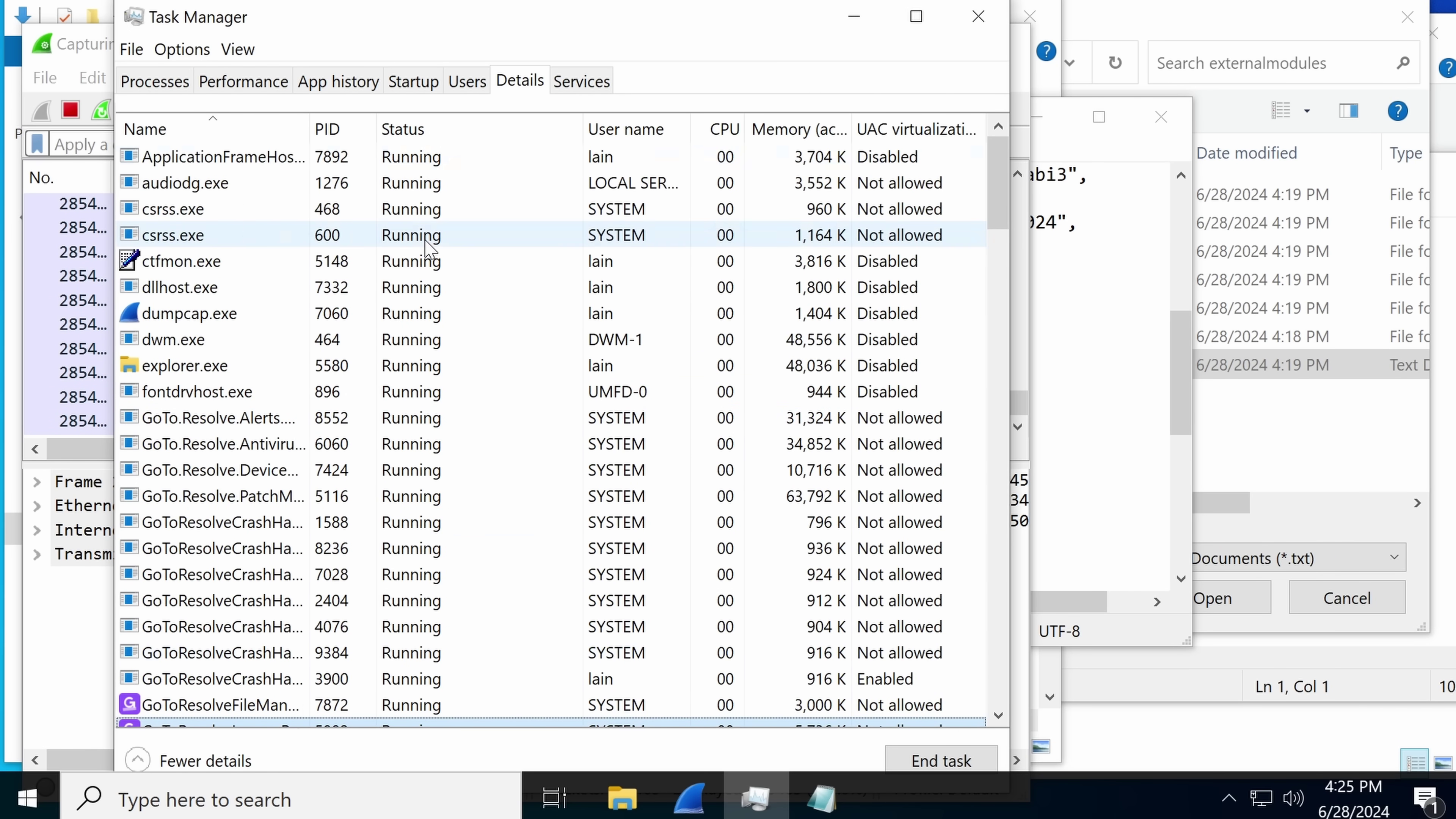
pyautogui.click(357, 445)
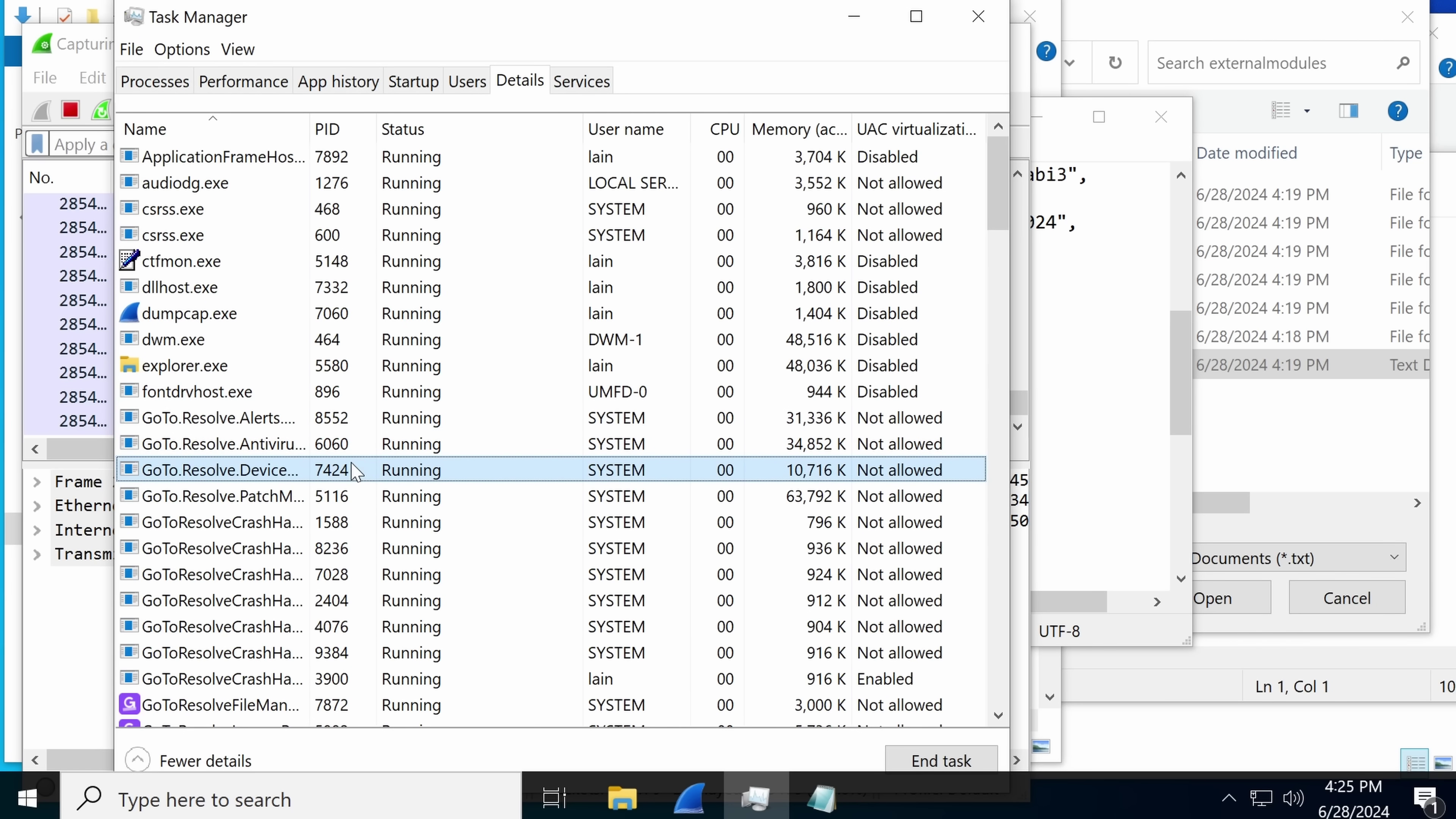
pyautogui.click(433, 418)
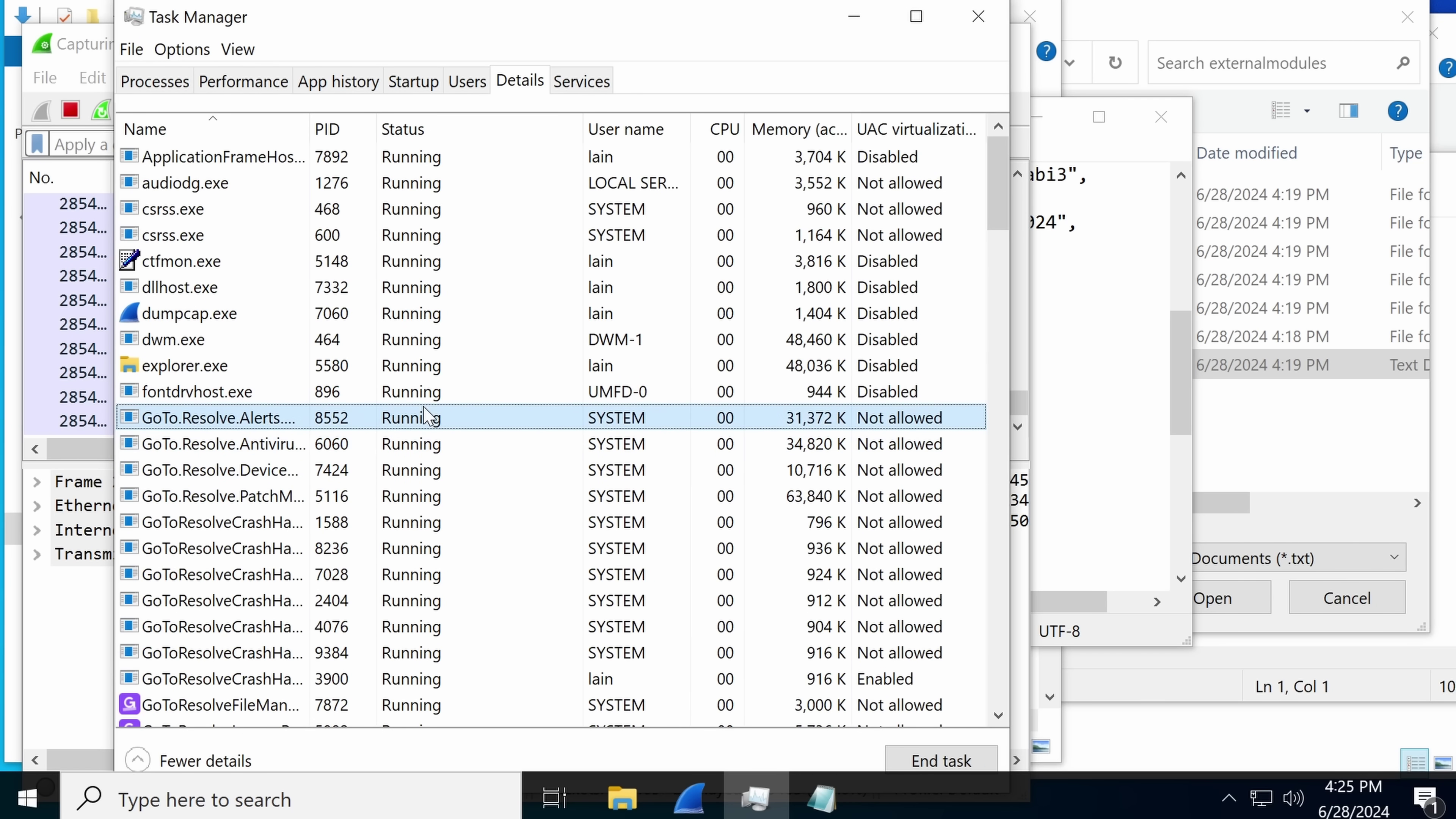
pyautogui.scroll(-15, 436, 401)
pyautogui.scroll(8, 562, 286)
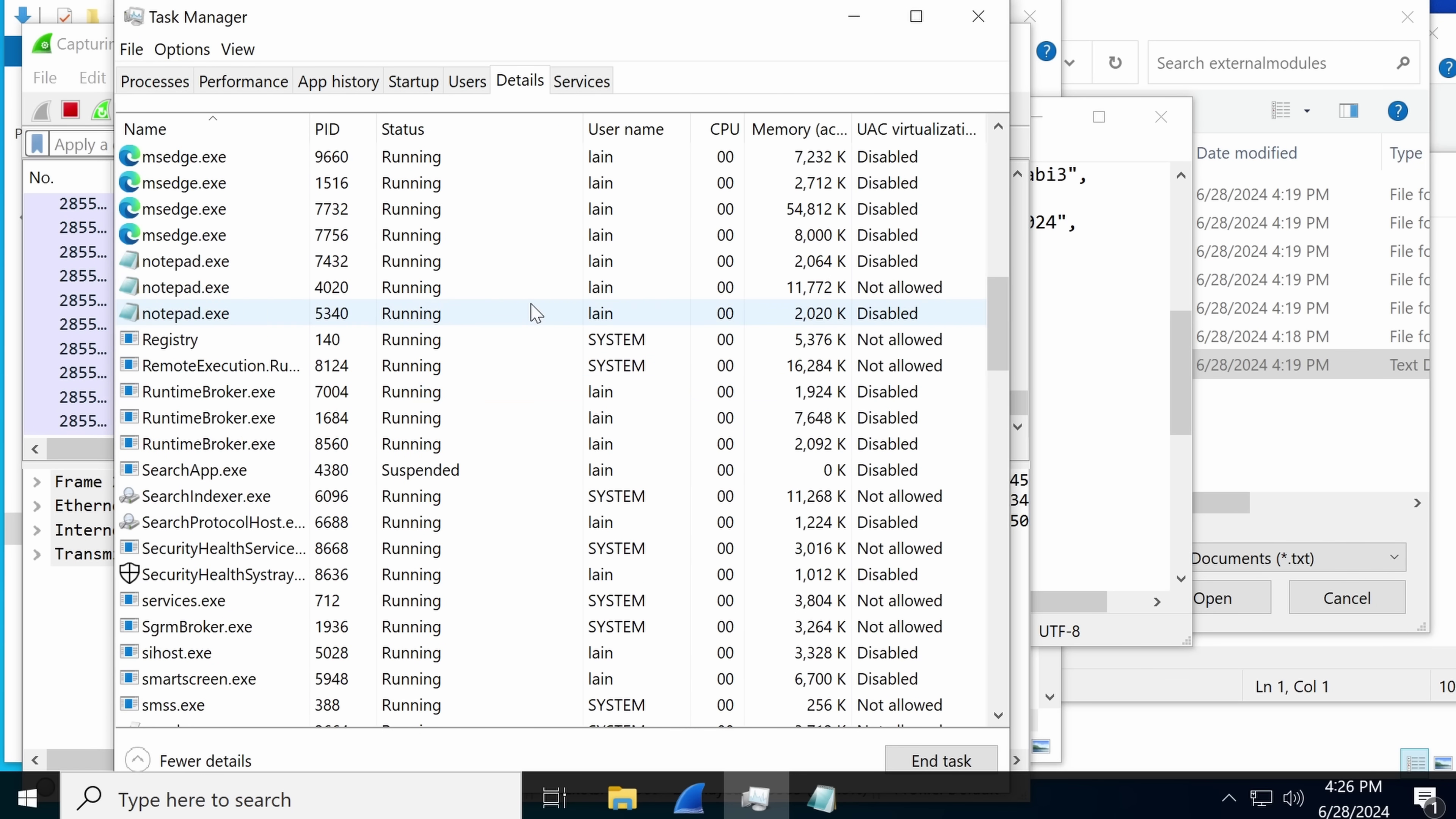
pyautogui.click(978, 16)
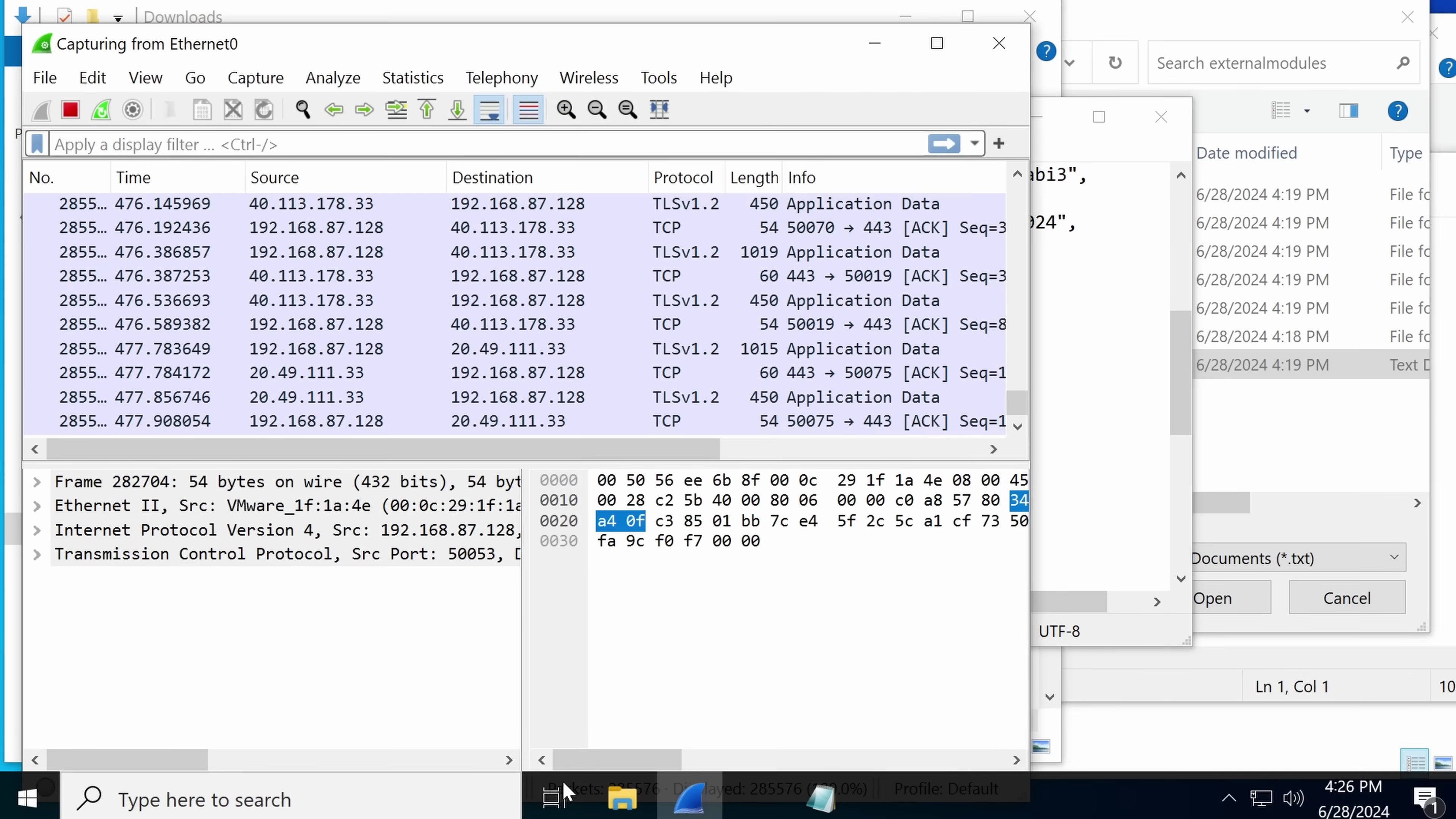
# Open the installed programs list from Control Panel and uninstall the GoTo Resolve program.
pyautogui.press('super')
pyautogui.write('control')
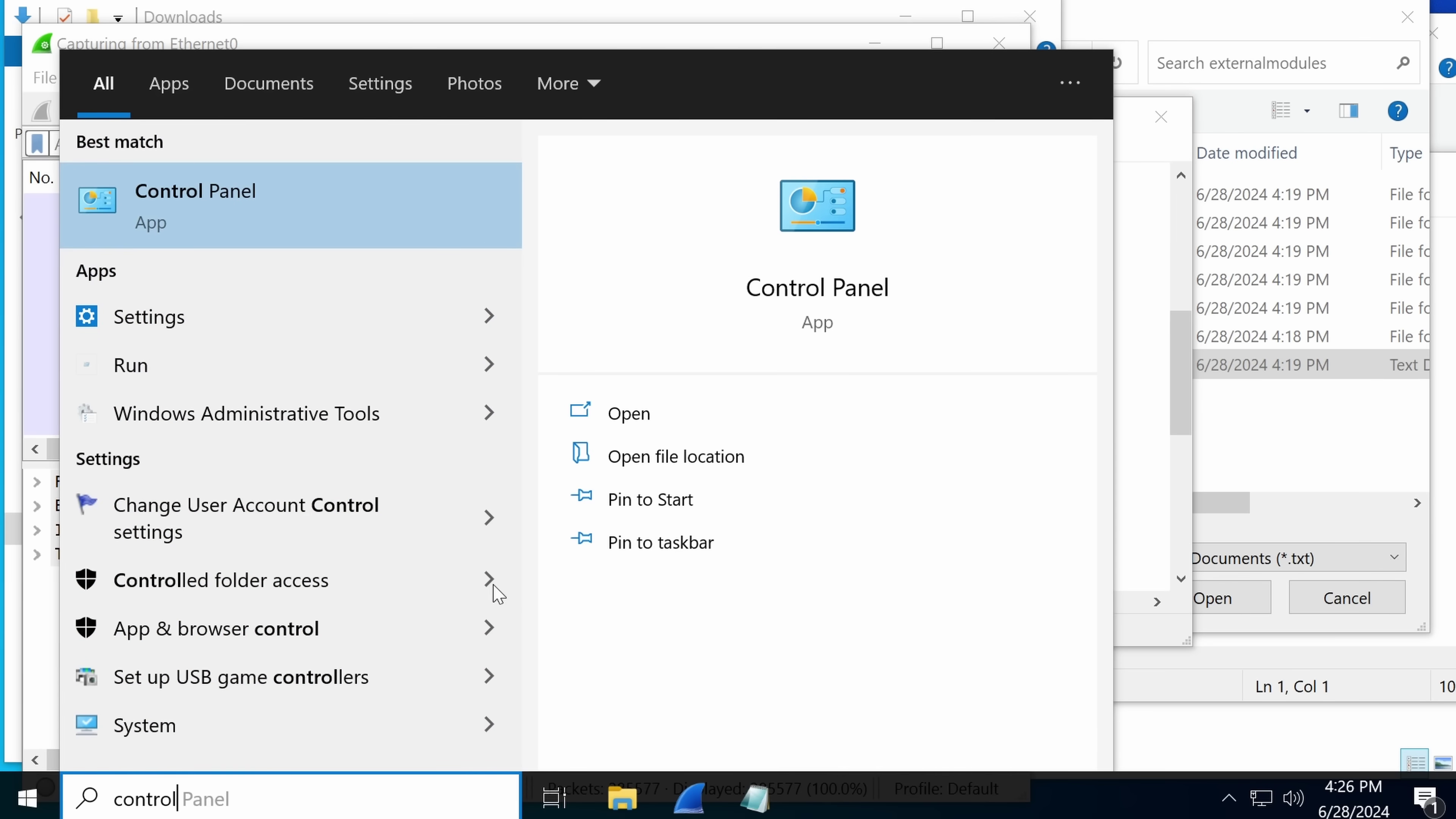
pyautogui.press('Return')
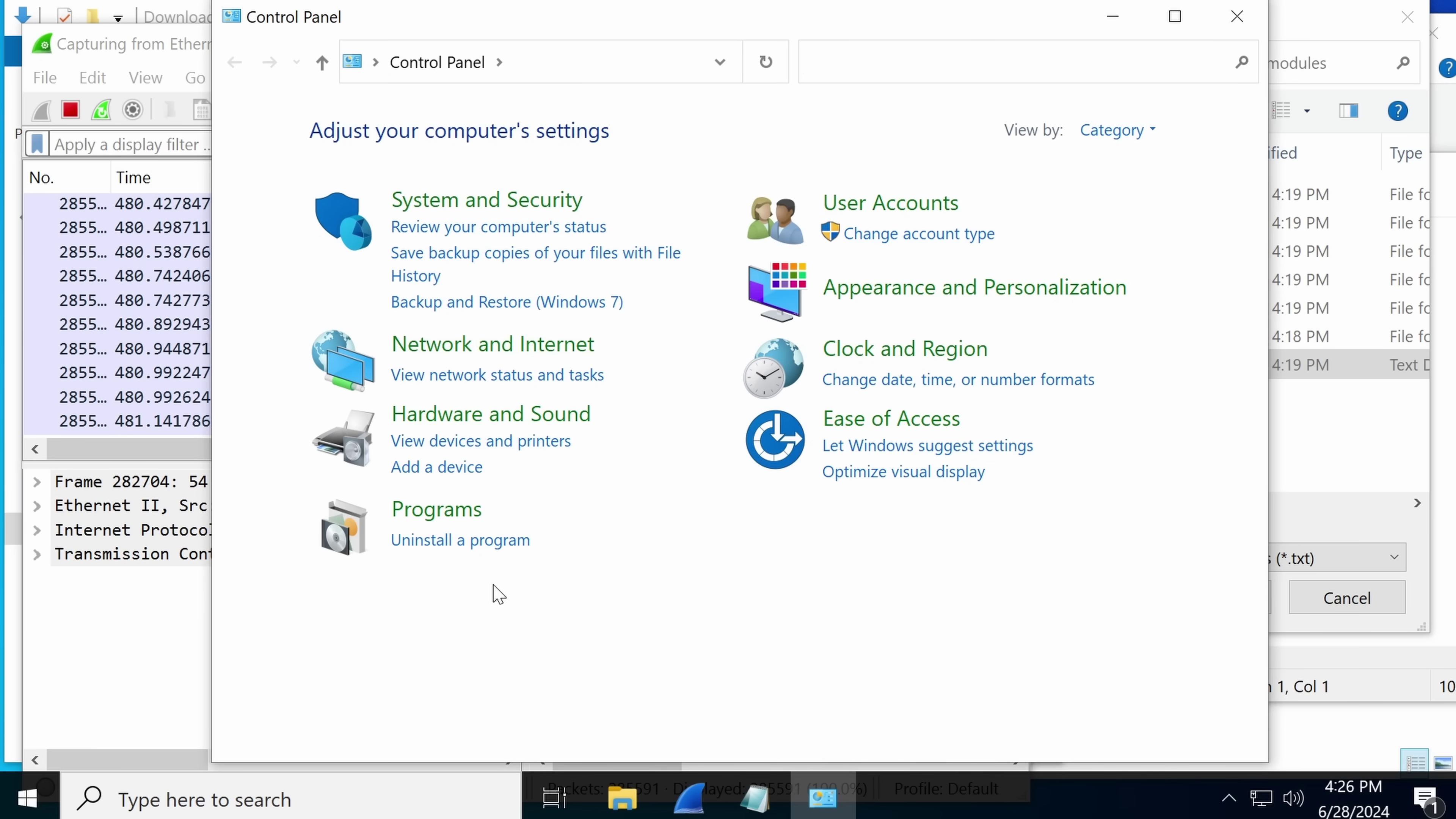
pyautogui.click(479, 539)
pyautogui.click(602, 322)
pyautogui.click(602, 347)
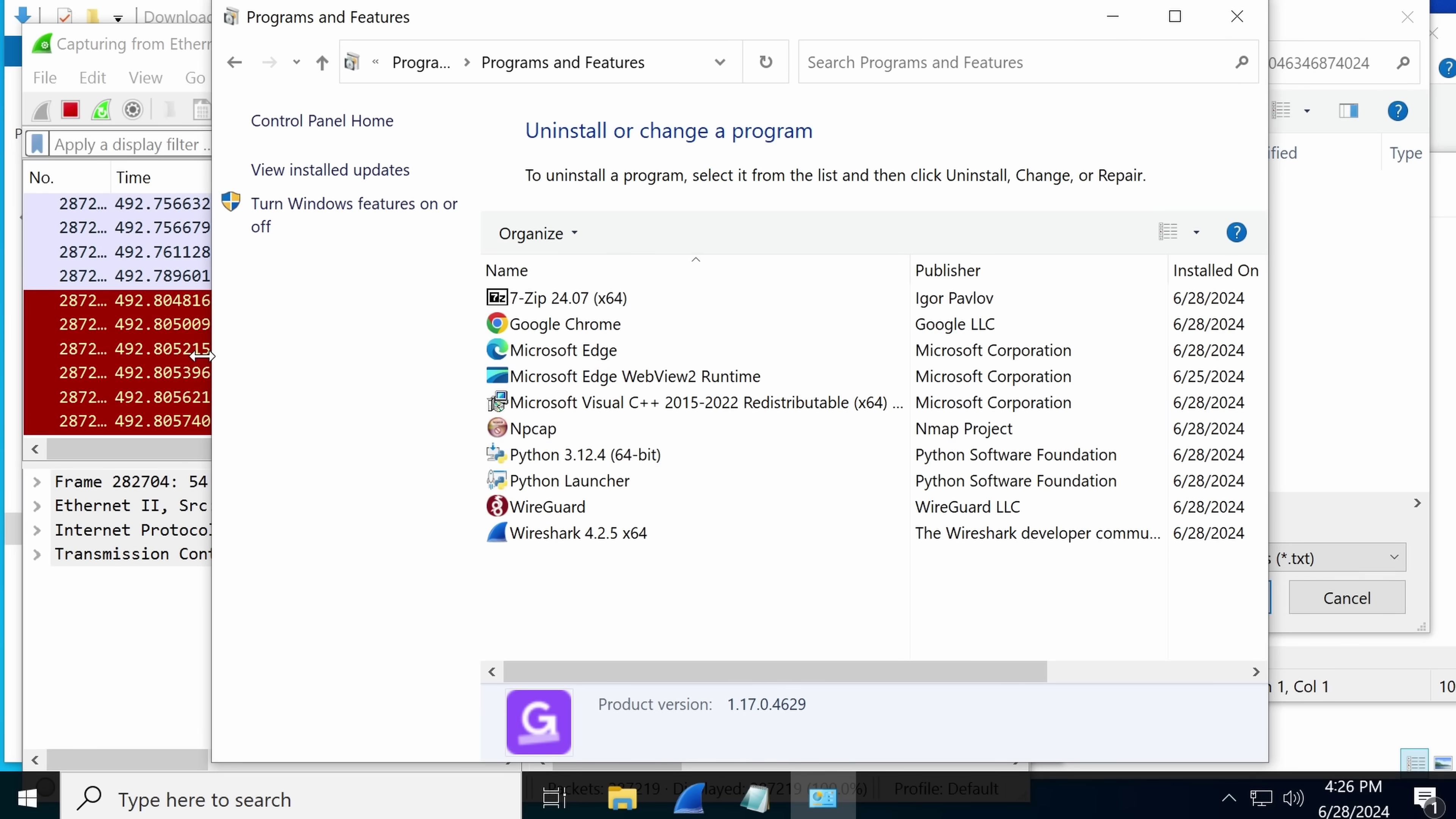
# Check the latest captured packets in Wireshark, and open Google Chrome in a smaller window.
pyautogui.click(166, 362)
pyautogui.scroll(1, 355, 395)
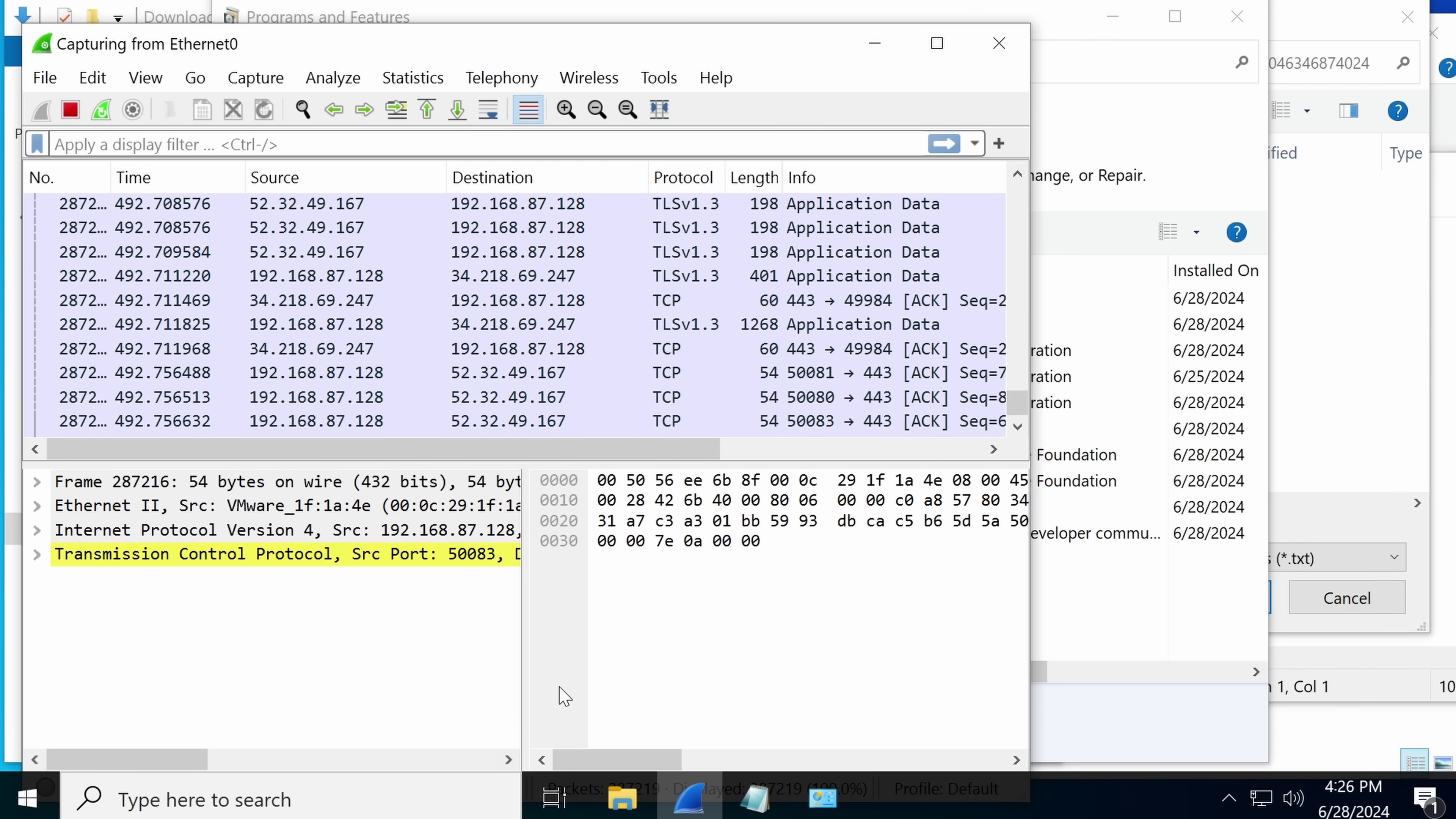
pyautogui.press('super')
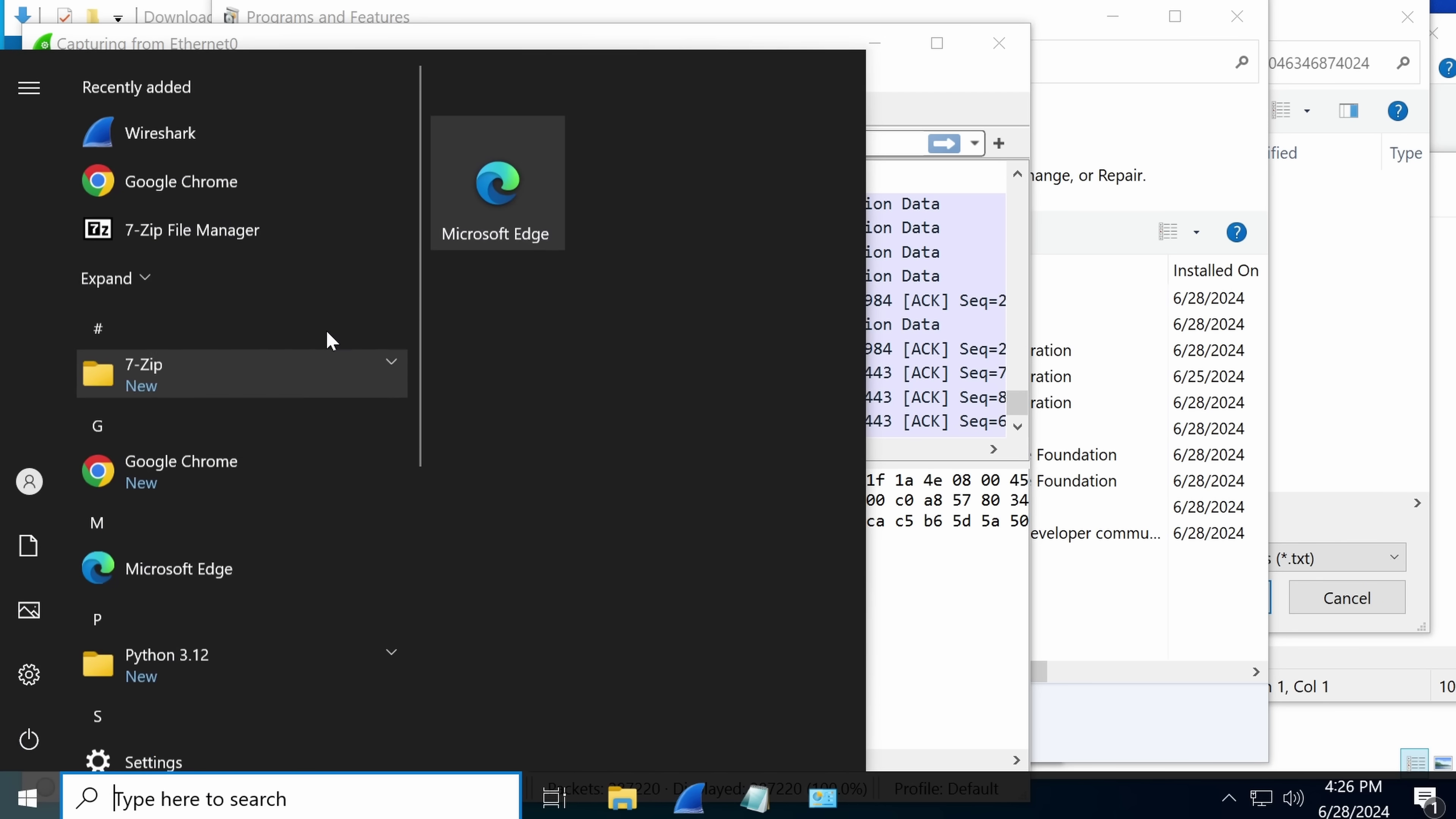
pyautogui.click(245, 194)
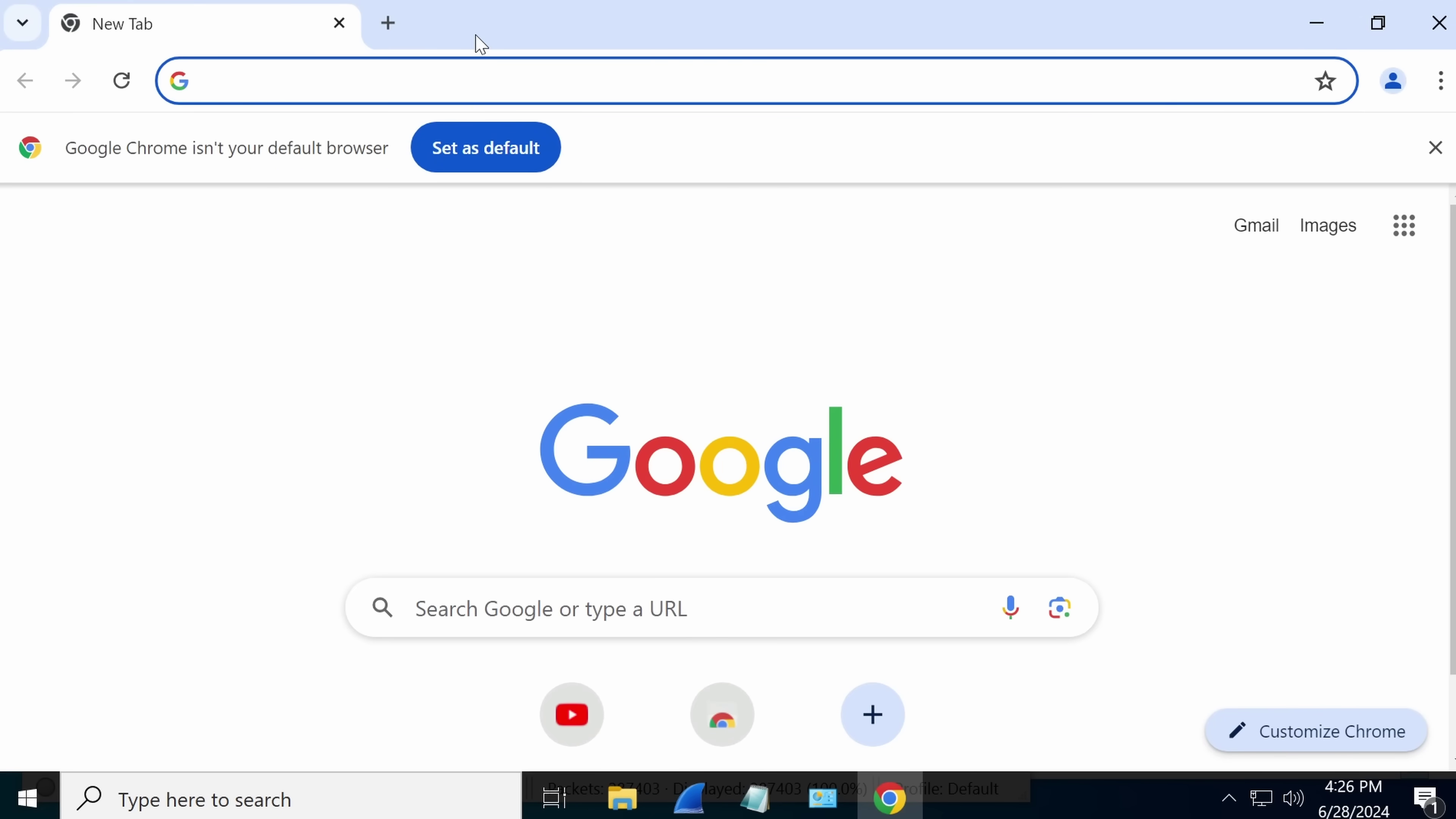
pyautogui.doubleClick(477, 42)
# Check the contents of the 3158_invoice folder in Downloads in File Explorer and return to Downloads.
pyautogui.click(622, 798)
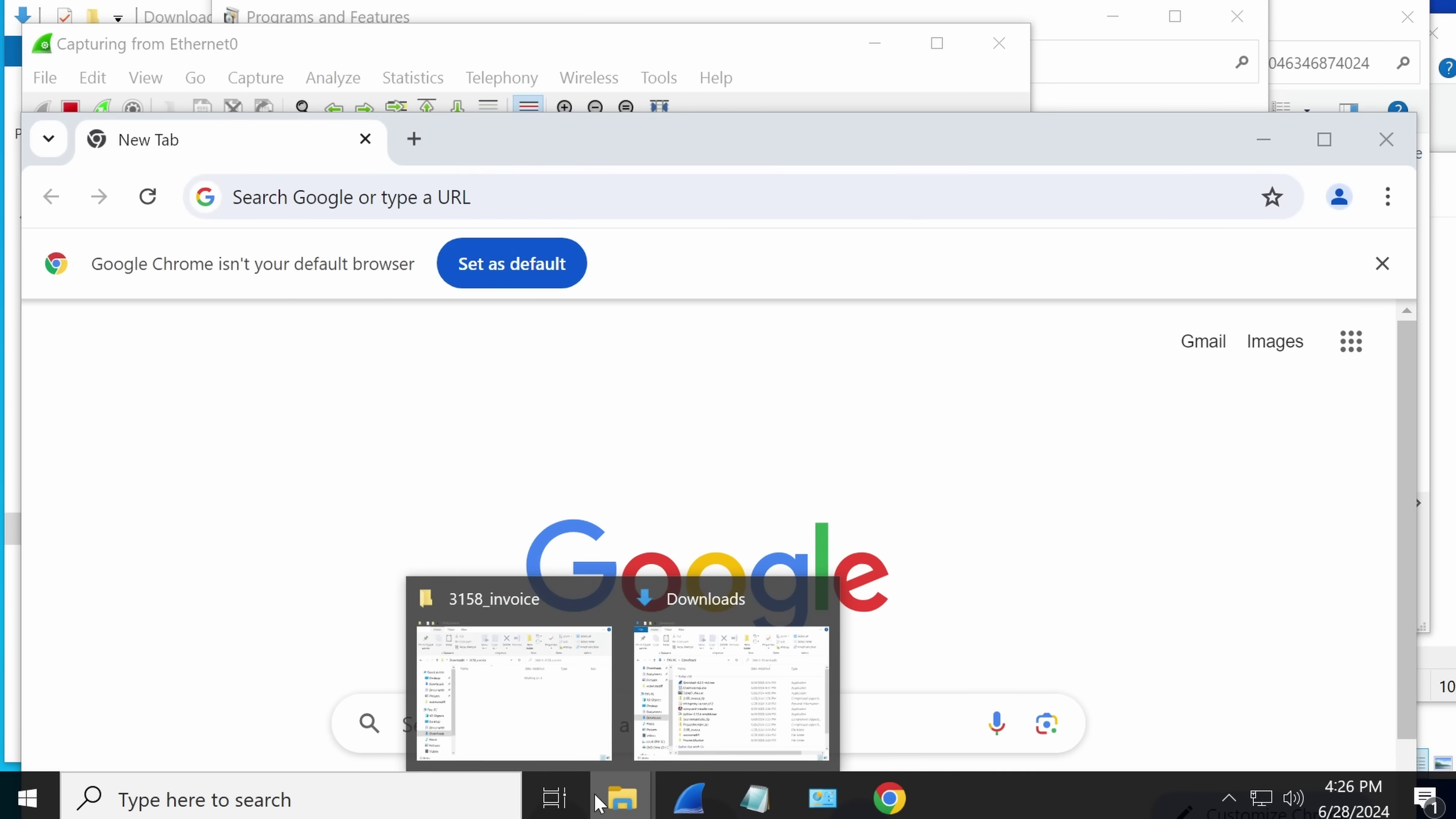
pyautogui.click(772, 620)
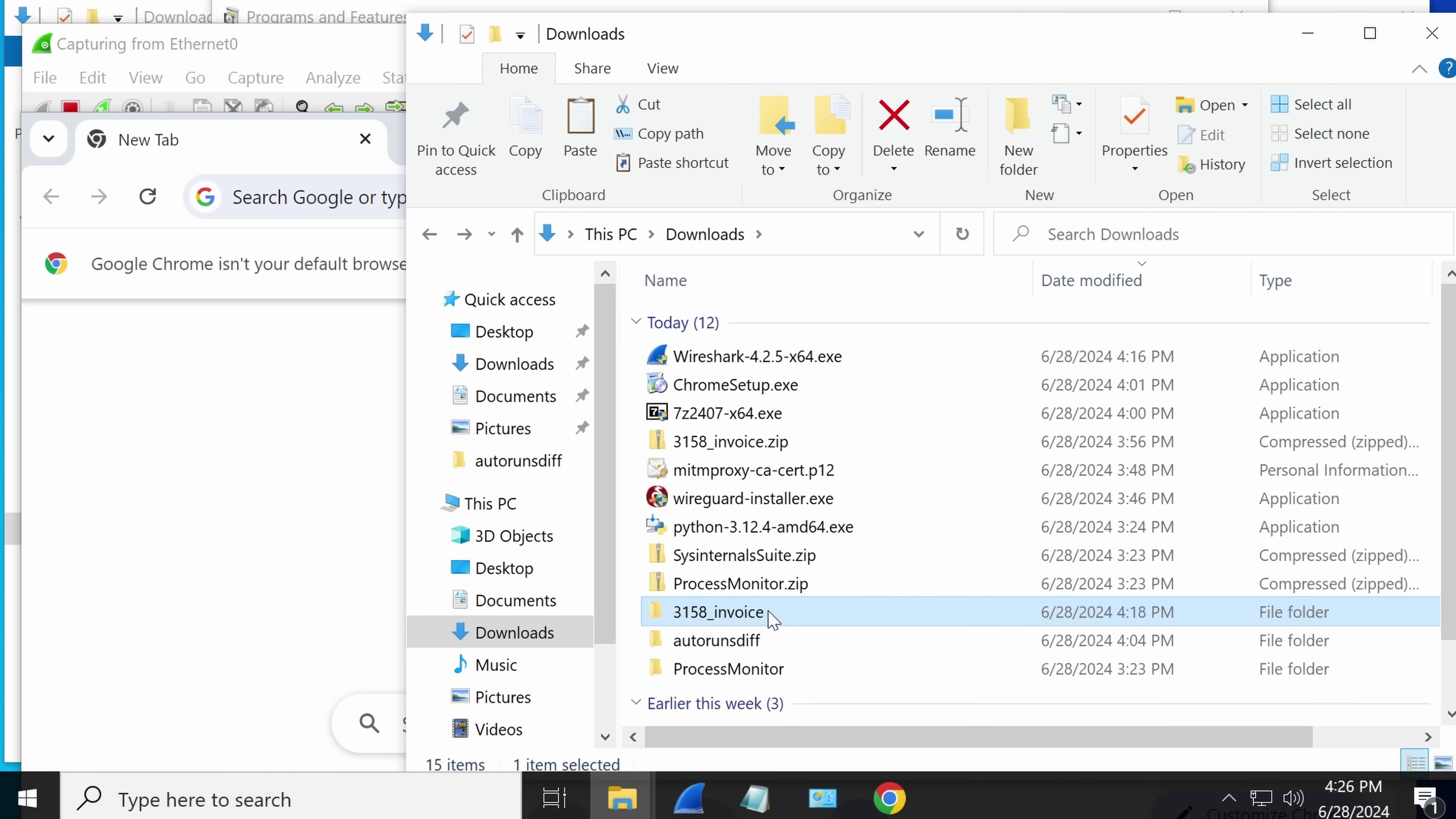
pyautogui.doubleClick(772, 619)
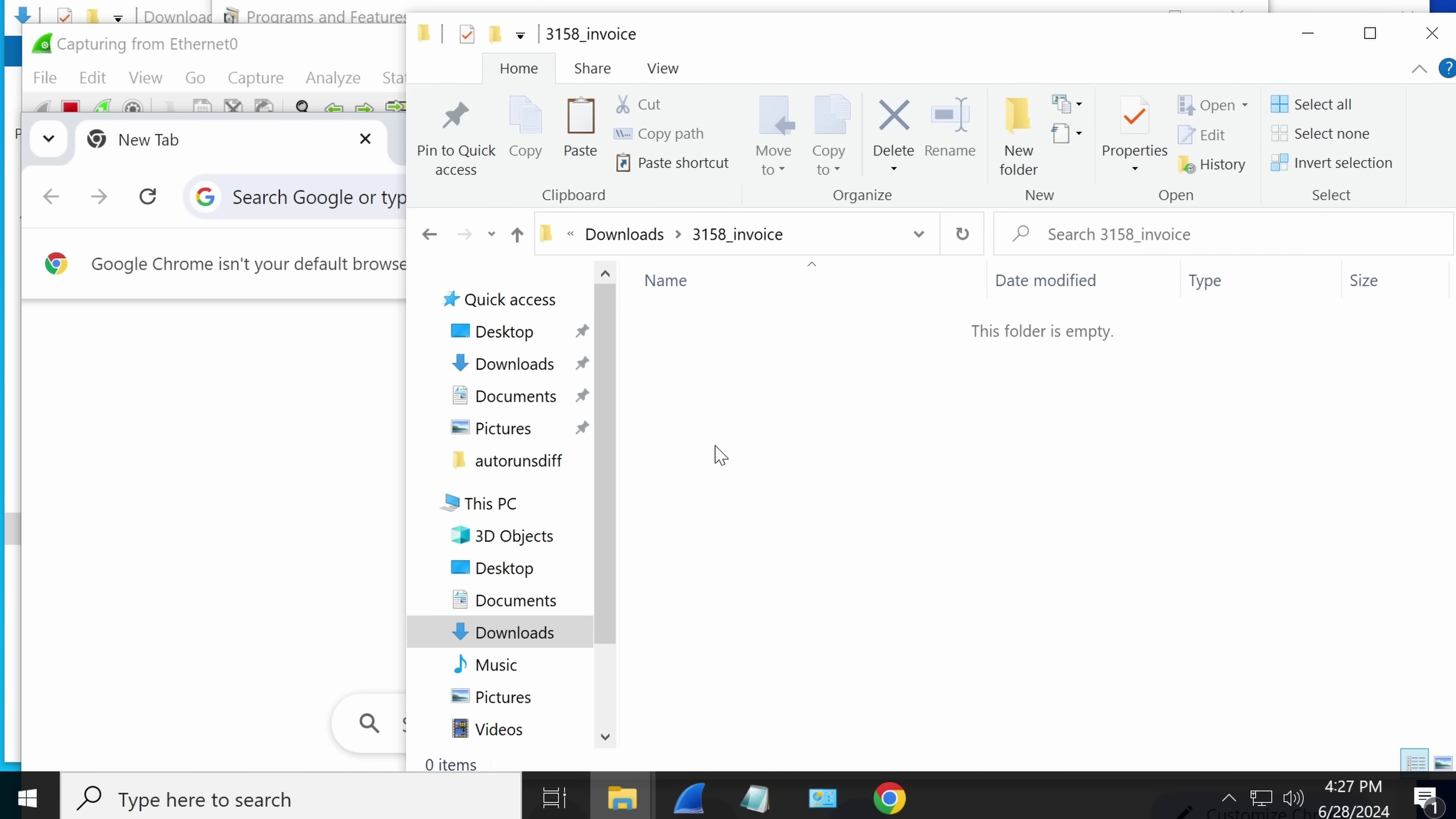
pyautogui.hotkey('alt', 'Left')
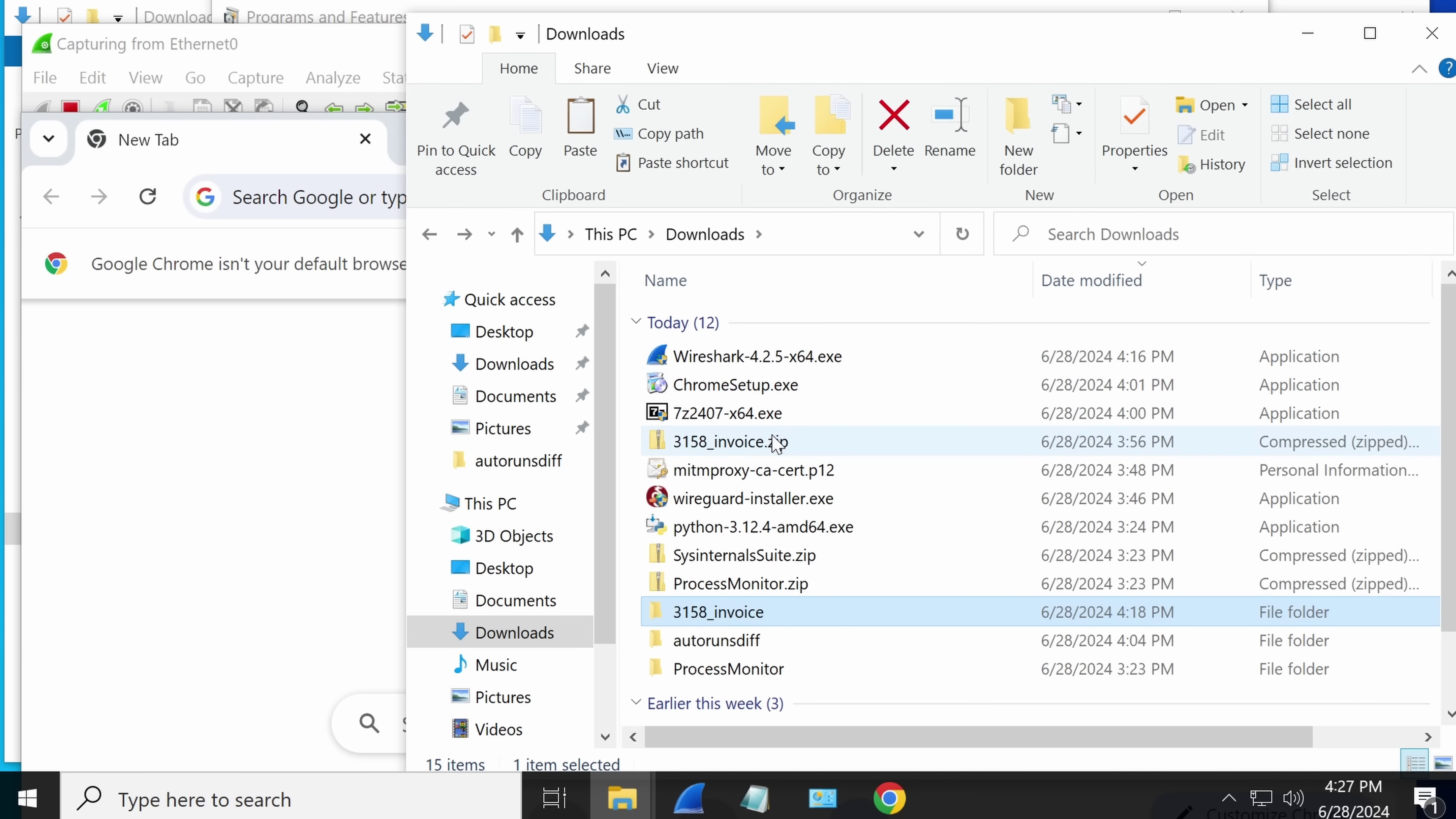
# Extract 3158_invoice.zip with 7-Zip into the 3158_invoice folder, entering the archive password.
pyautogui.click(775, 443)
pyautogui.rightClick(776, 442)
pyautogui.moveTo(843, 310)
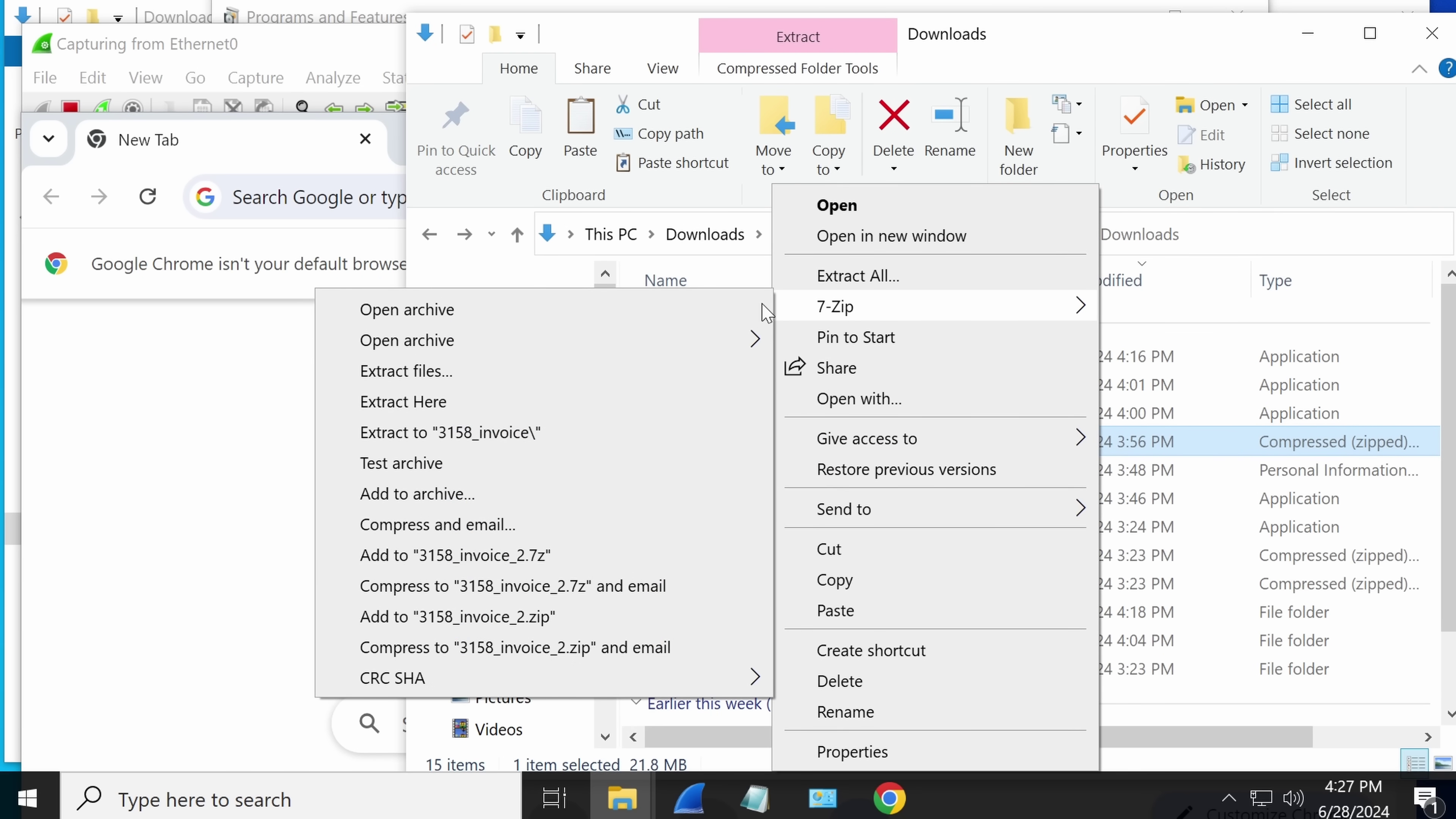
pyautogui.click(522, 433)
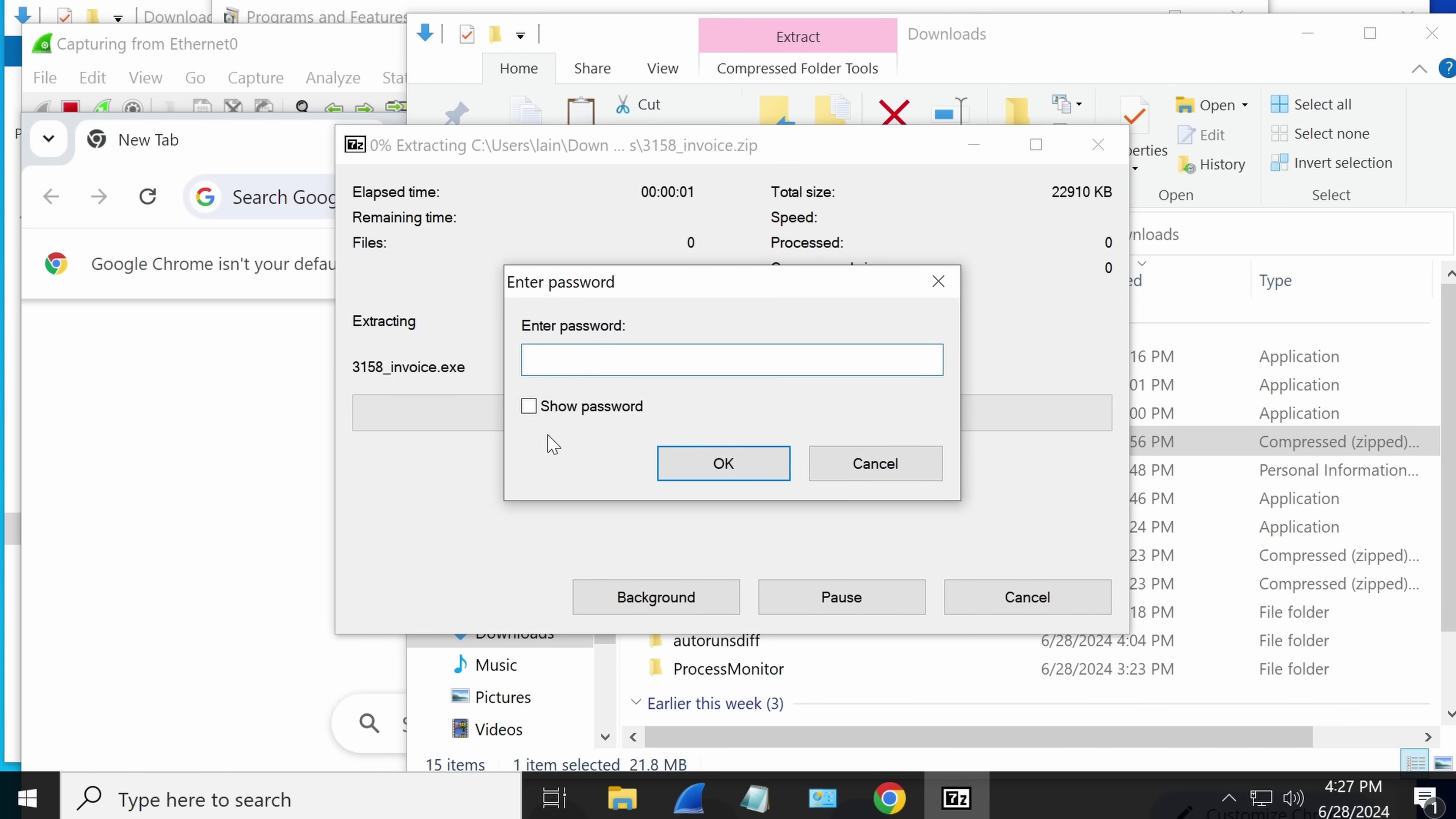
pyautogui.press('Return')
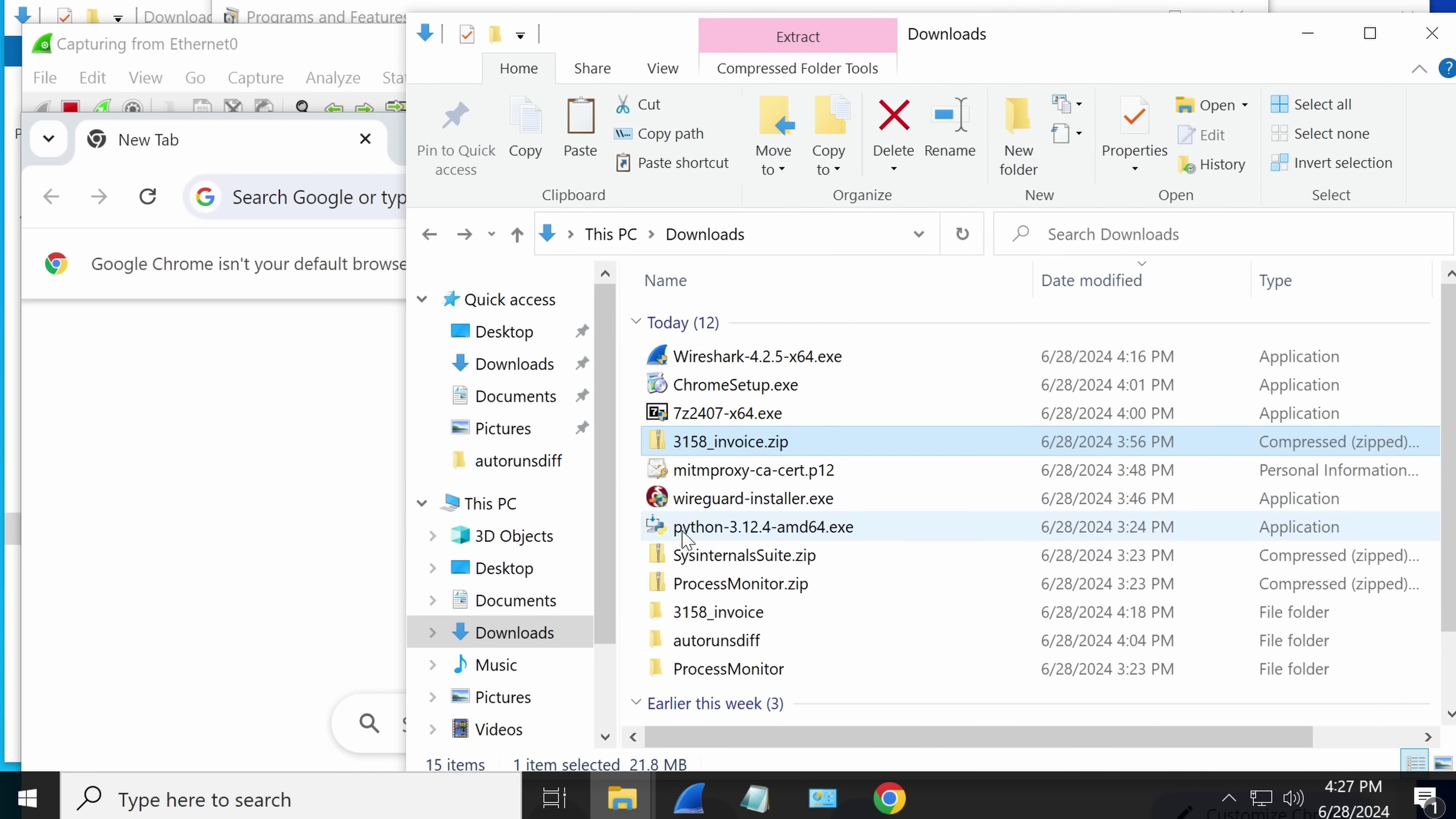
# Open the properties of the extracted 3158_invoice.exe and review its file type.
pyautogui.doubleClick(671, 609)
pyautogui.rightClick(736, 338)
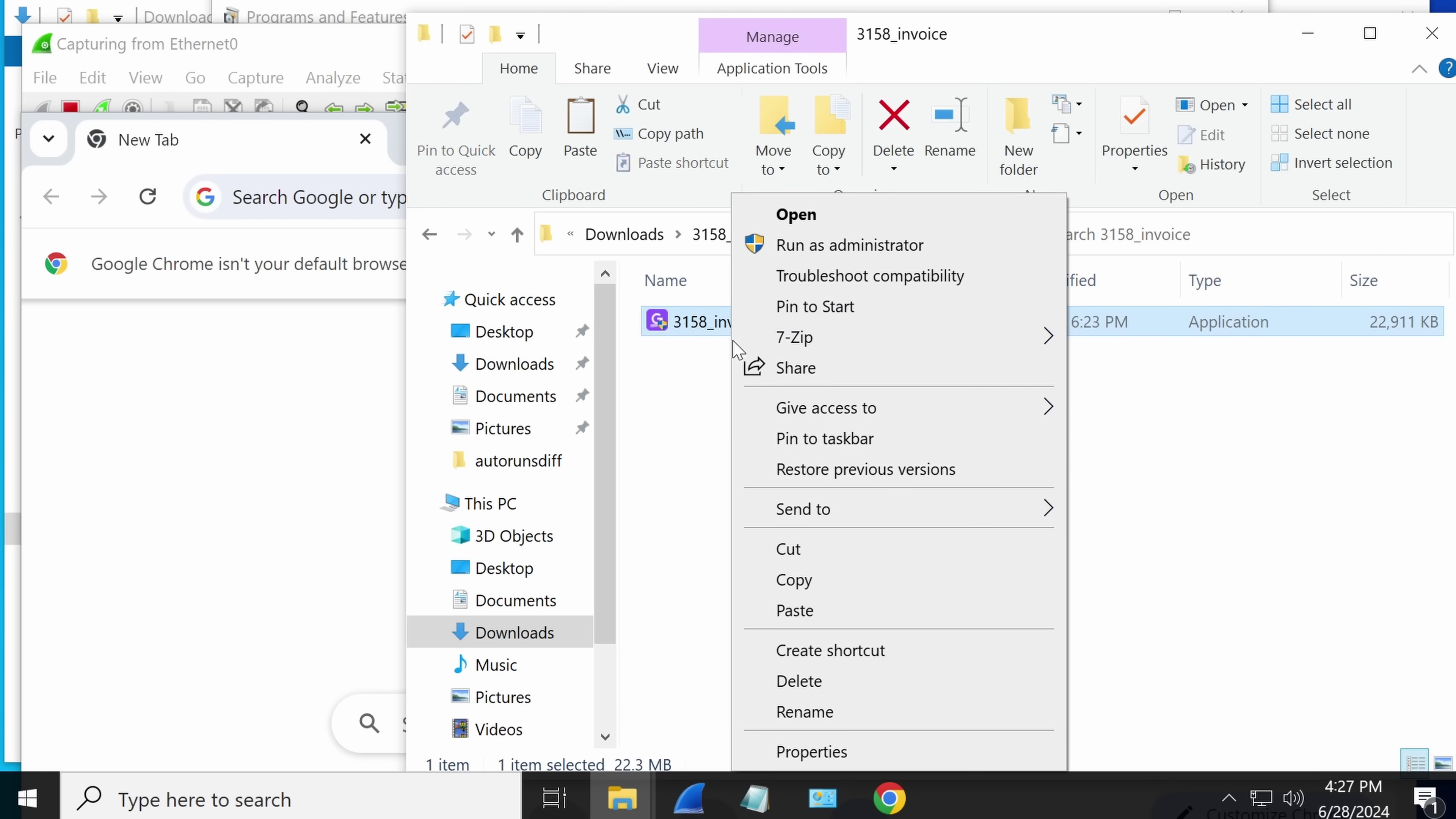
pyautogui.click(785, 752)
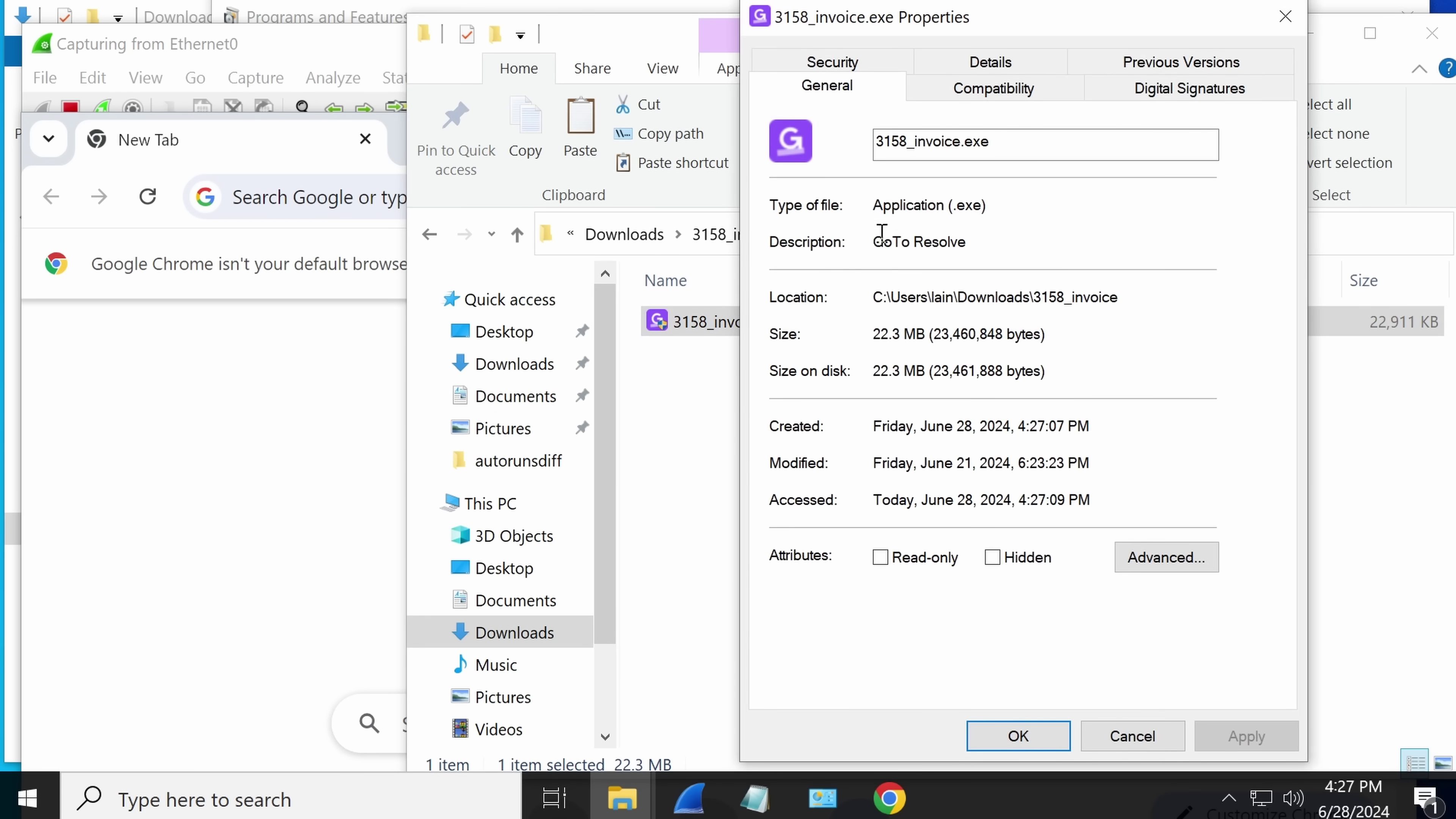
pyautogui.moveTo(929, 204)
pyautogui.mouseDown()
pyautogui.moveTo(991, 205)
pyautogui.moveTo(956, 204)
pyautogui.mouseUp()
pyautogui.click(956, 205)
# Review the executable's digital signatures and compatibility settings, and its general description, location and modification date.
pyautogui.click(1163, 93)
pyautogui.click(967, 90)
pyautogui.click(893, 92)
pyautogui.moveTo(877, 208); pyautogui.dragTo(989, 238)
pyautogui.click(984, 258)
pyautogui.moveTo(969, 298); pyautogui.dragTo(953, 297)
pyautogui.moveTo(1115, 462); pyautogui.dragTo(873, 458)
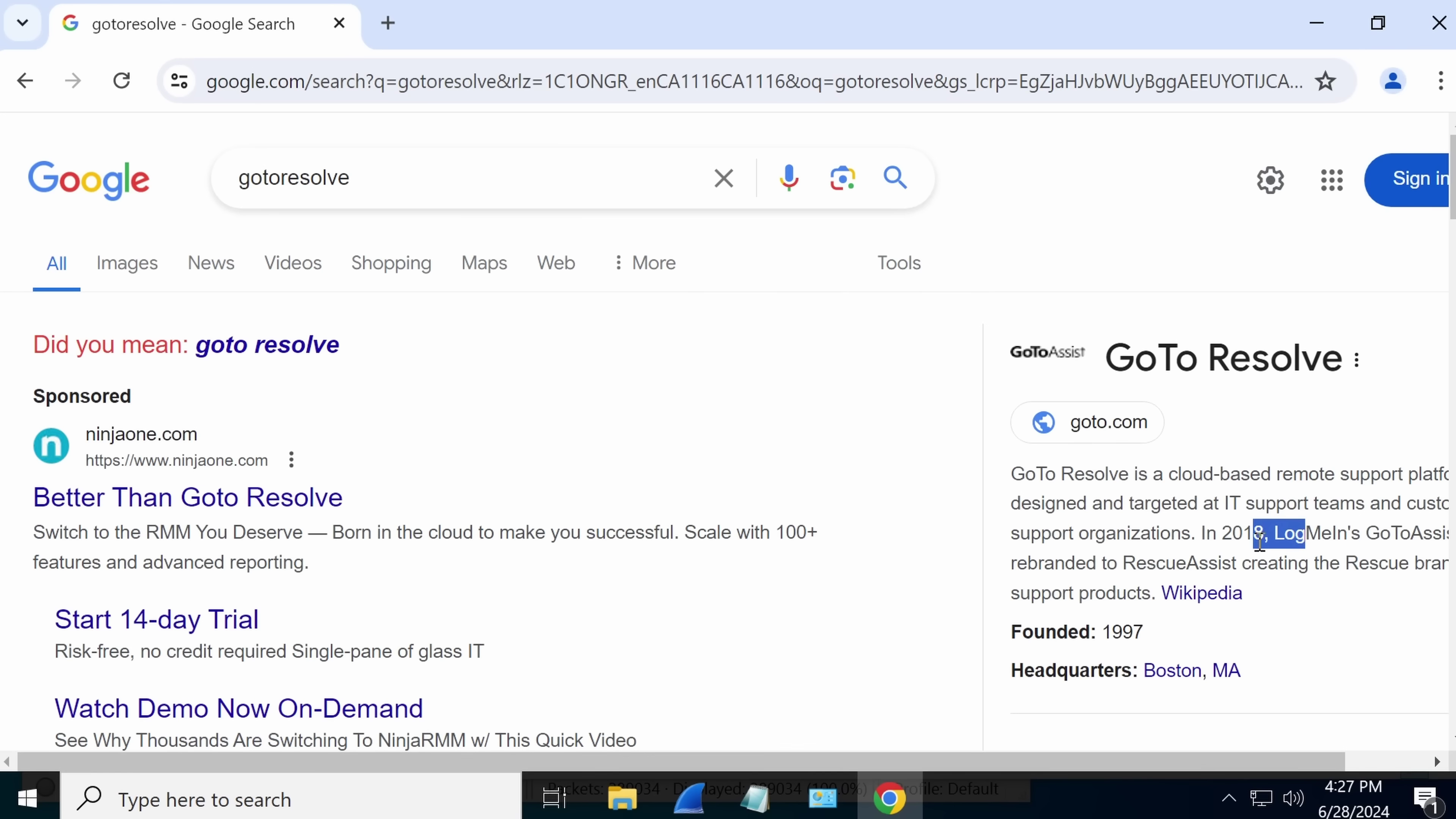
# Read the GoTo Resolve summary in Chrome's gotoresolve search results and open the console.gotoresolve.com result.
pyautogui.moveTo(1192, 533); pyautogui.dragTo(1239, 530)
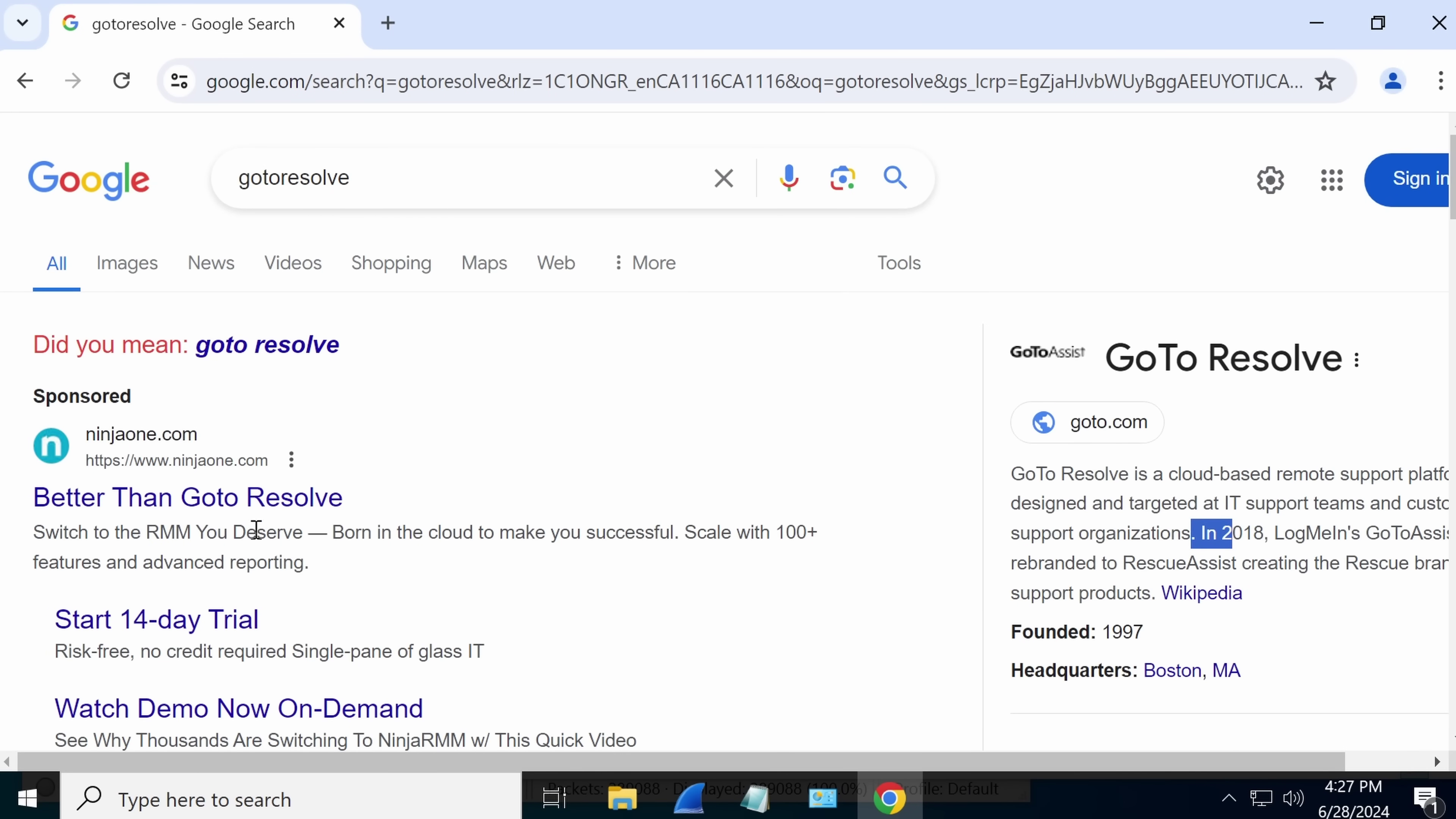
pyautogui.scroll(-15, 256, 529)
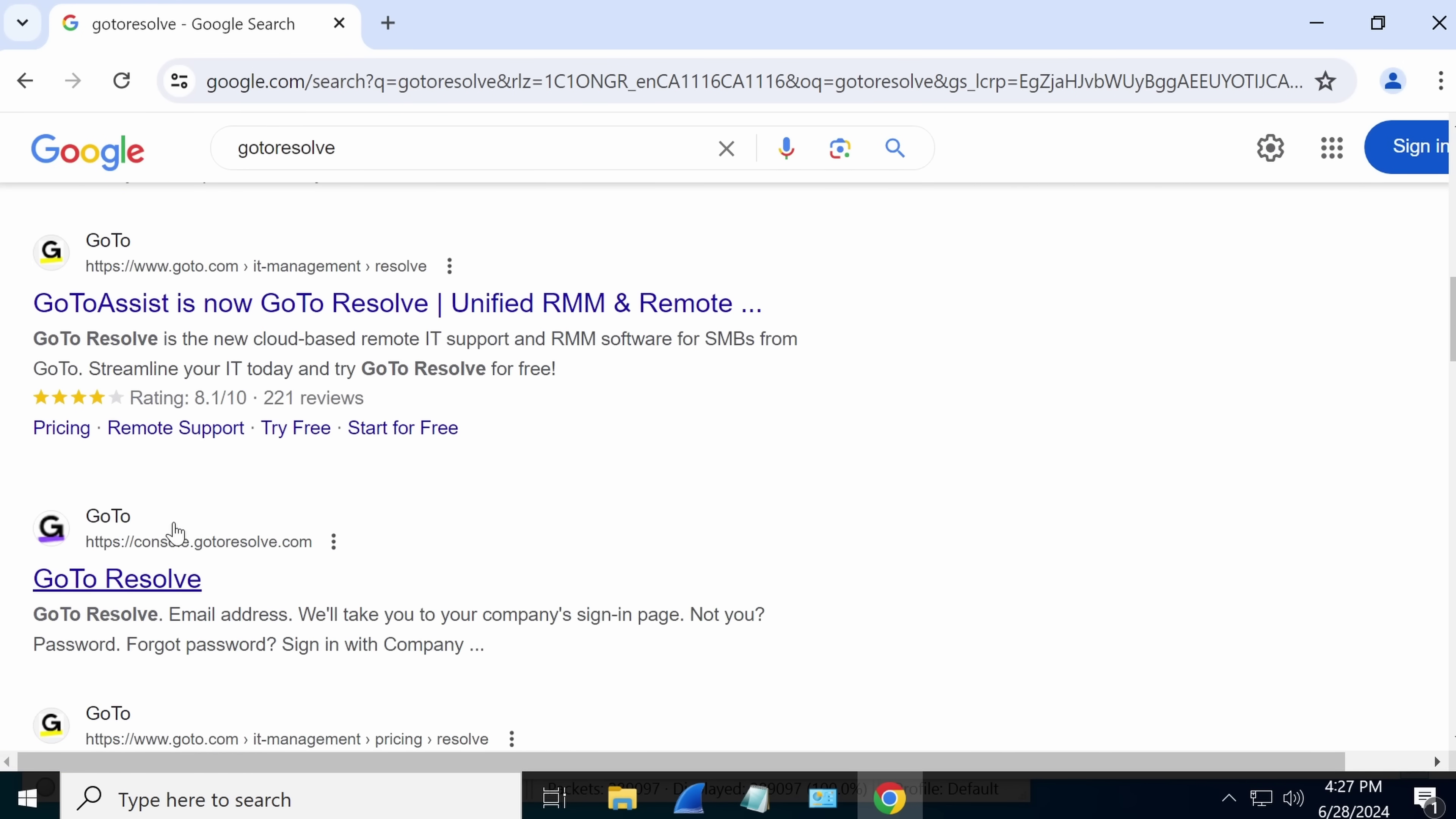
pyautogui.click(131, 537)
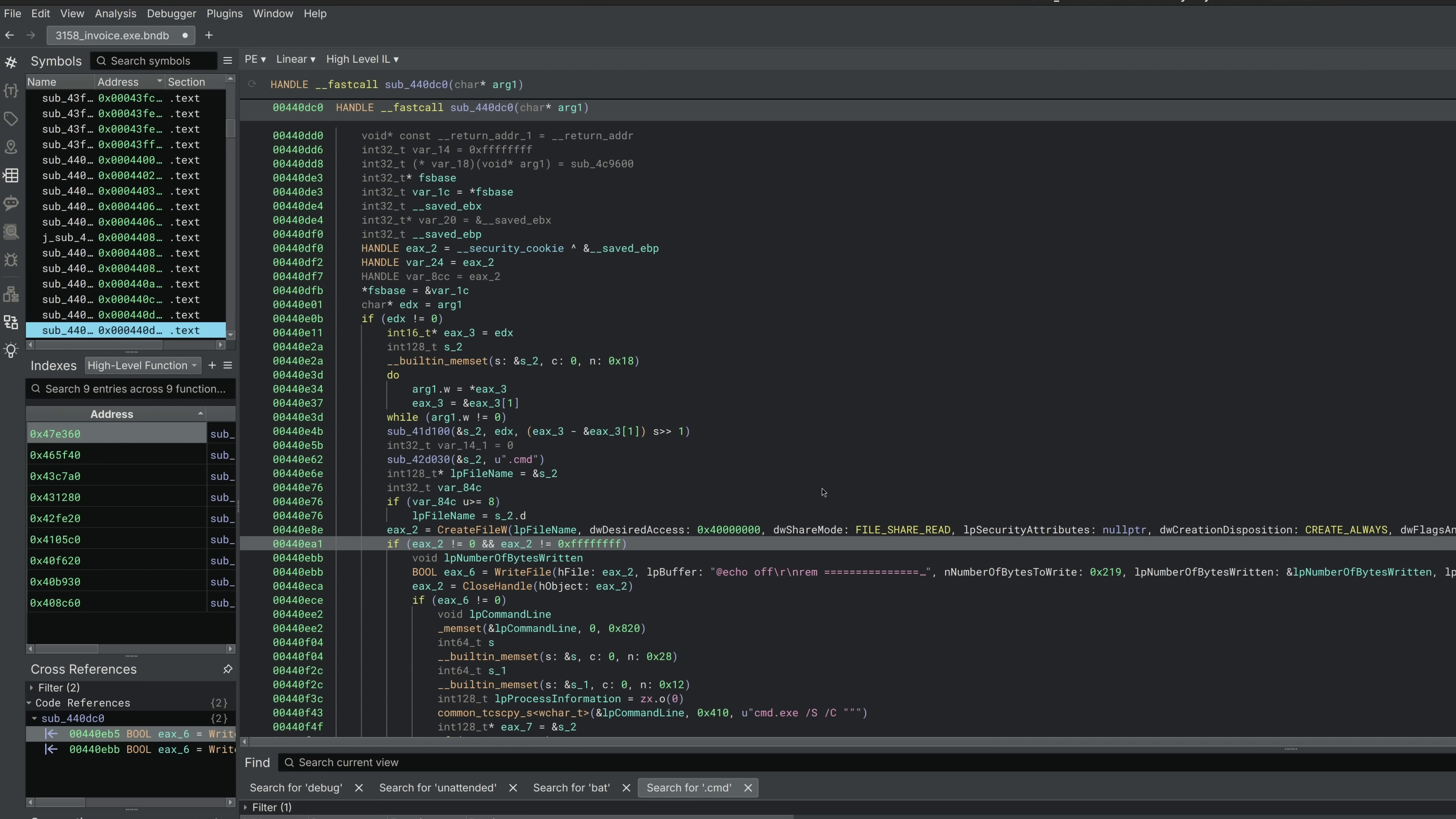
pyautogui.scroll(-1, 780, 544)
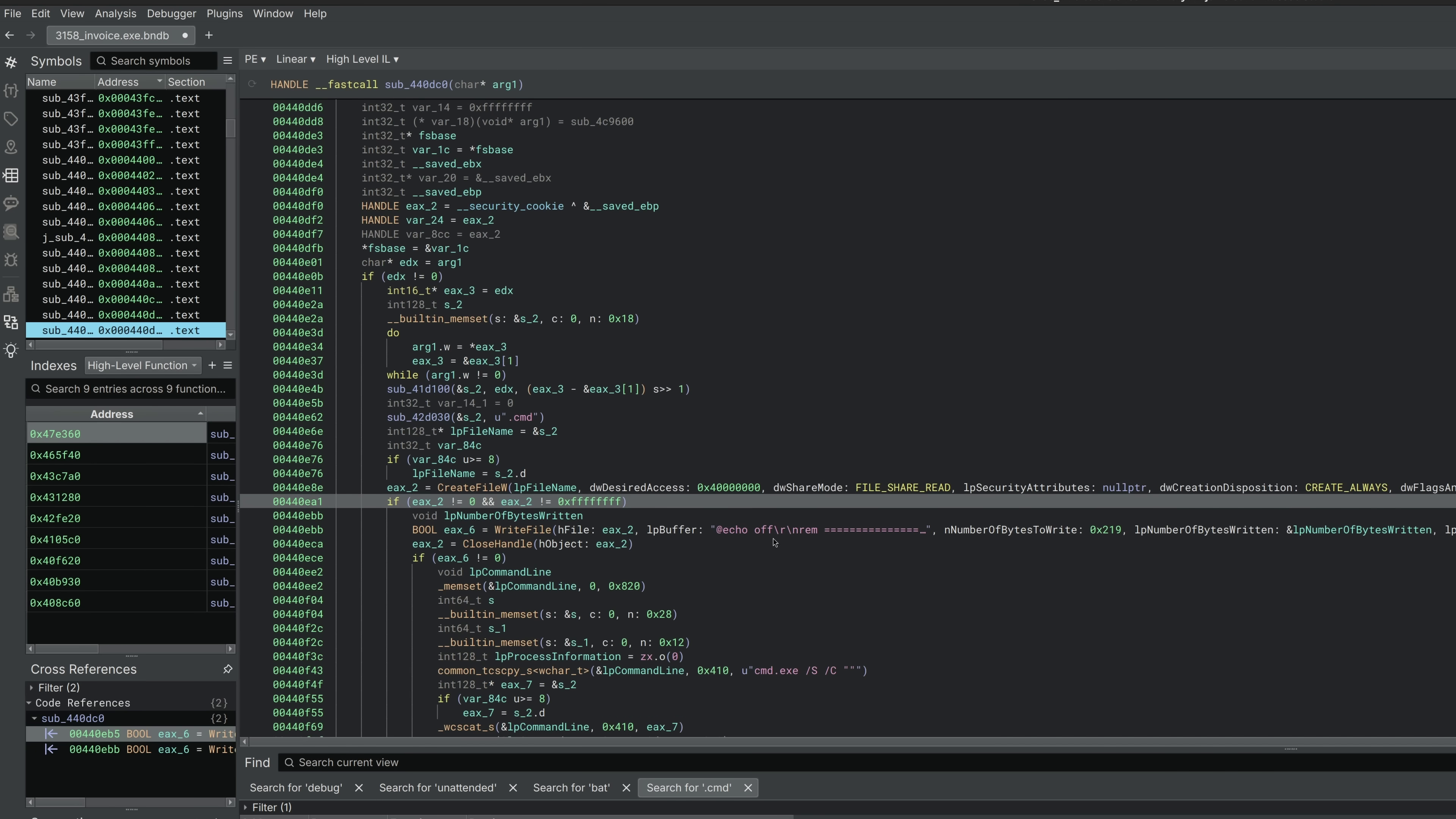
pyautogui.moveTo(727, 530); pyautogui.dragTo(813, 532)
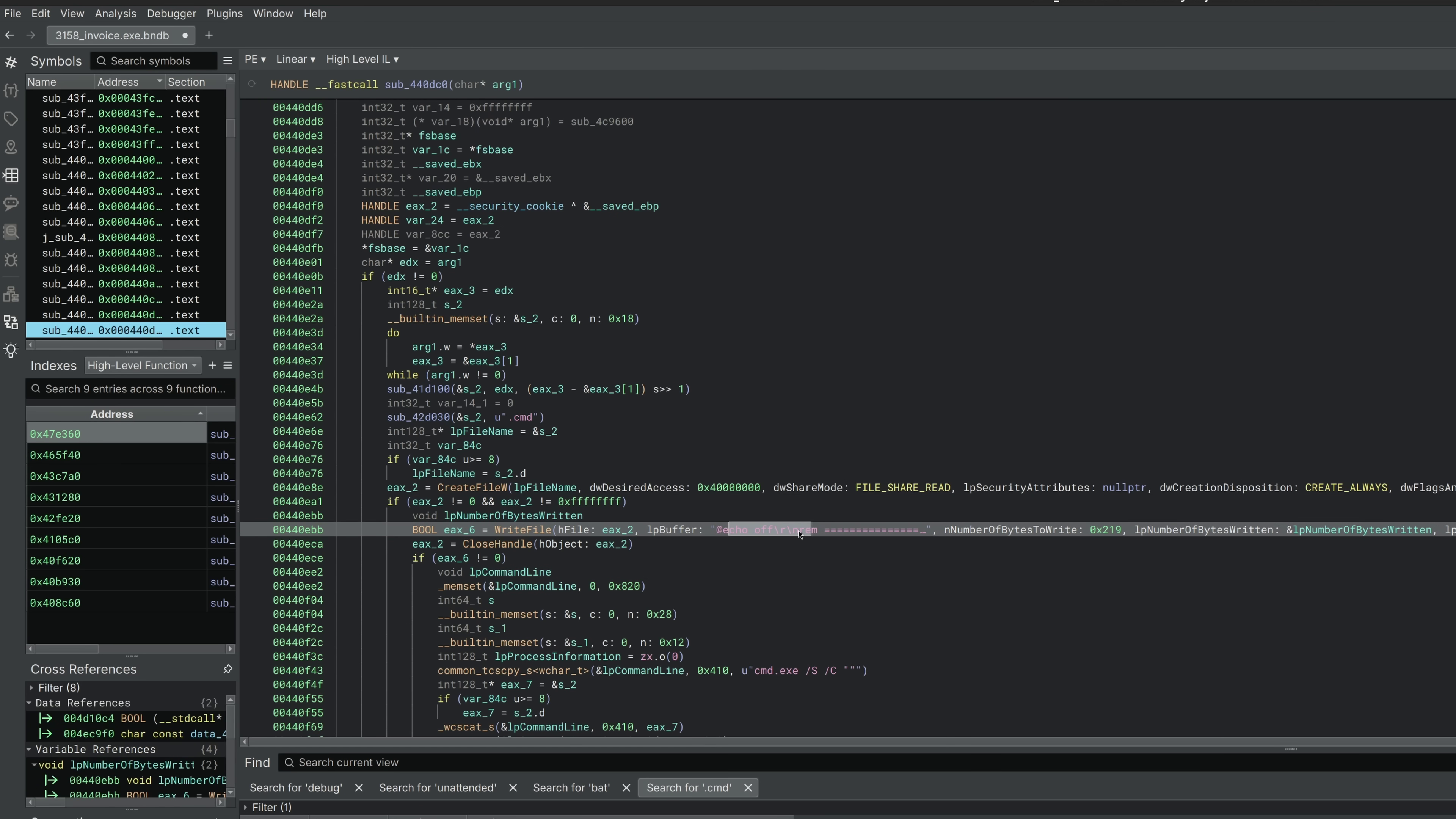
pyautogui.click(779, 530)
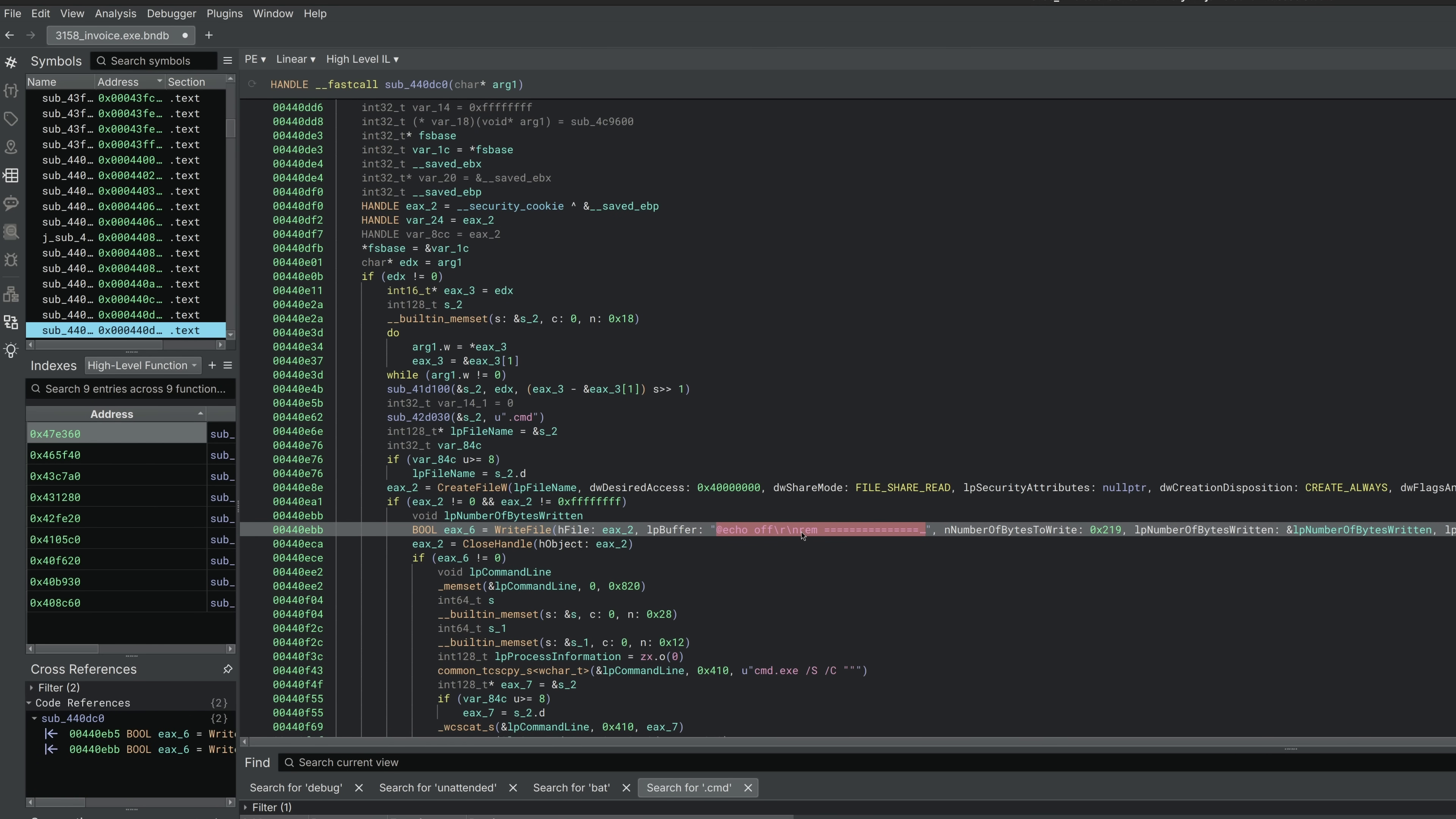
# Read the rest of sub_440dc0, including its CreateProcessW call, and the following functions sub_4410b0 and sub_441240.
pyautogui.scroll(-5, 789, 536)
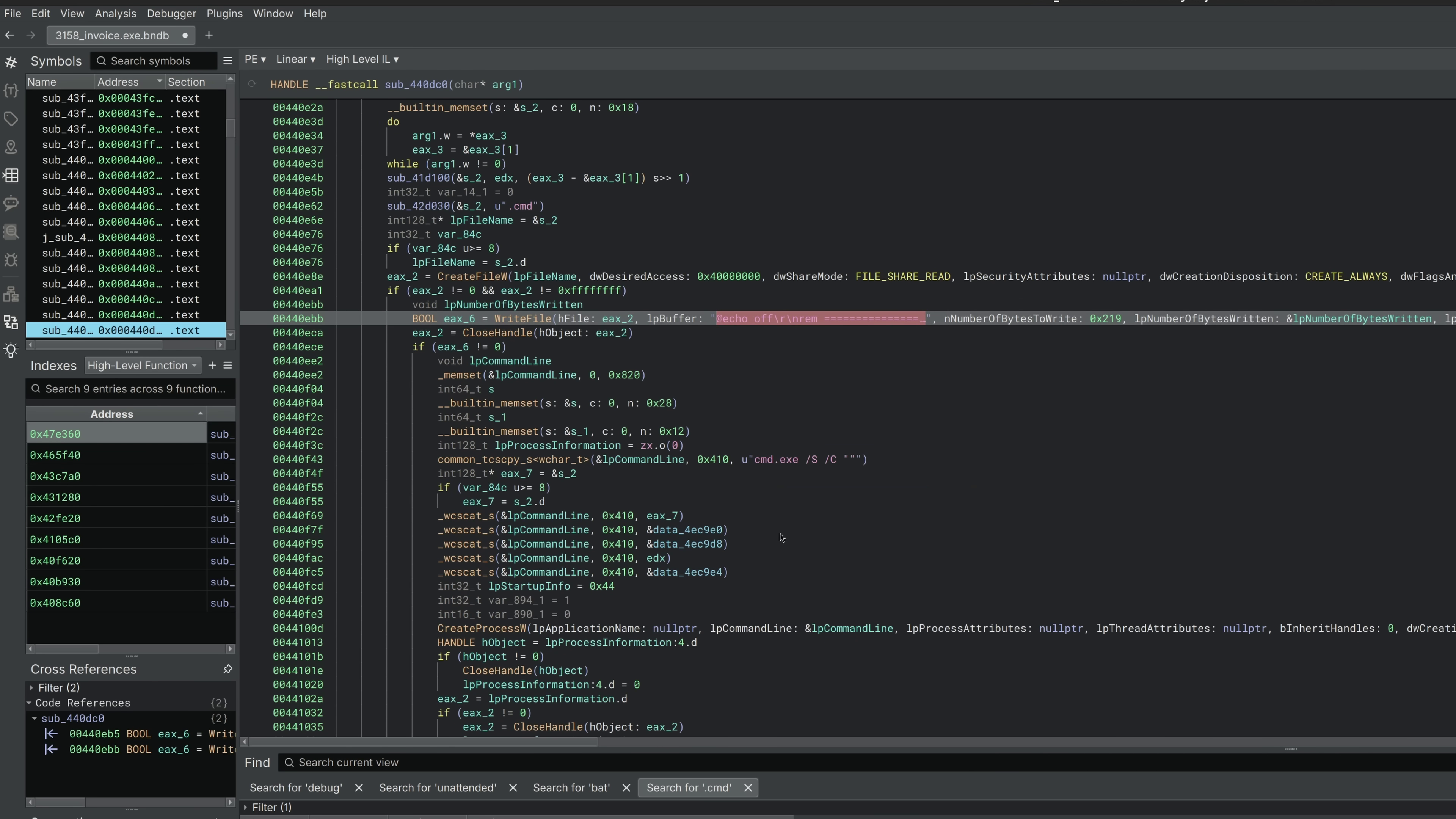
pyautogui.scroll(-3, 781, 537)
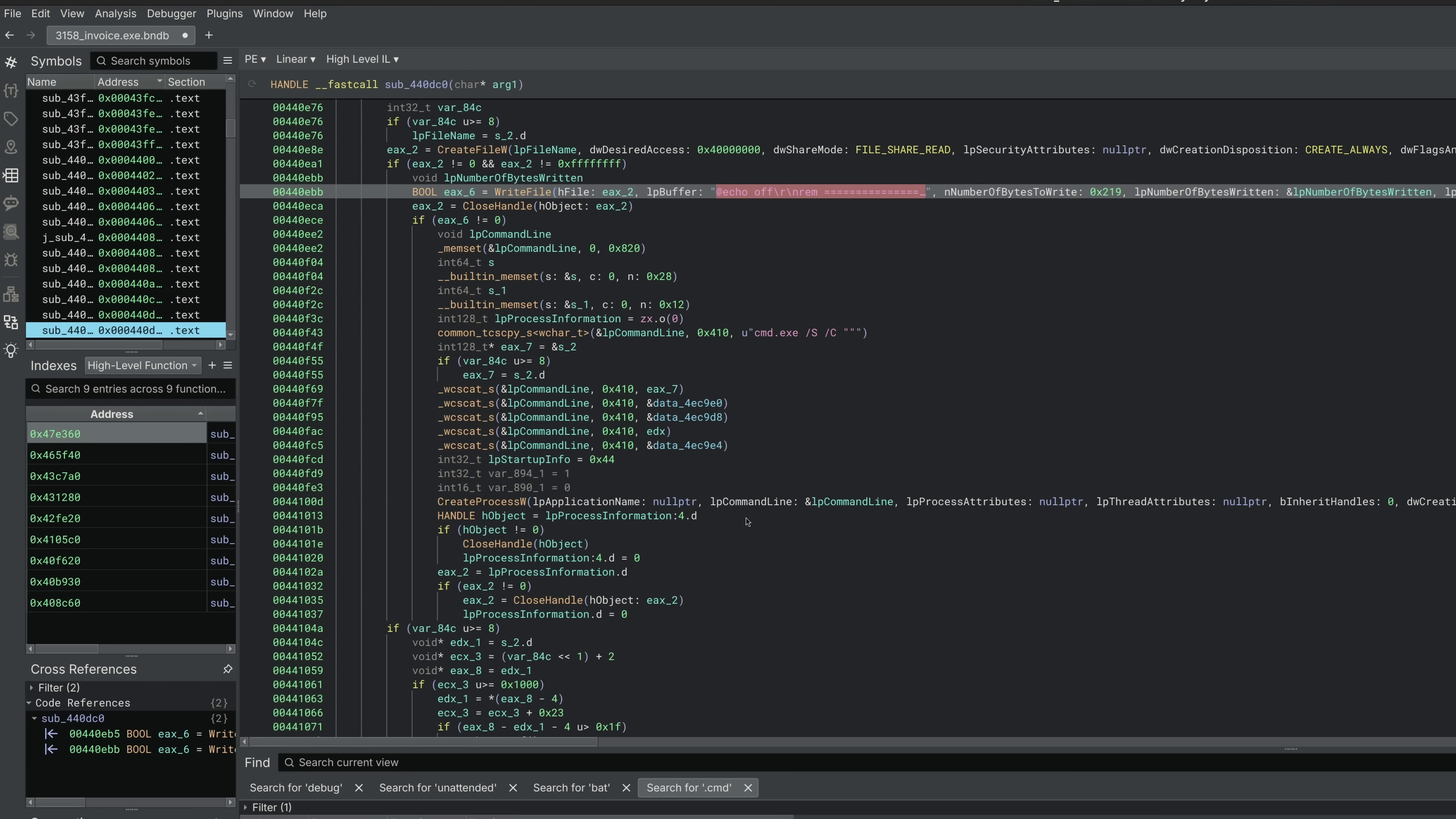
pyautogui.scroll(-7, 1145, 607)
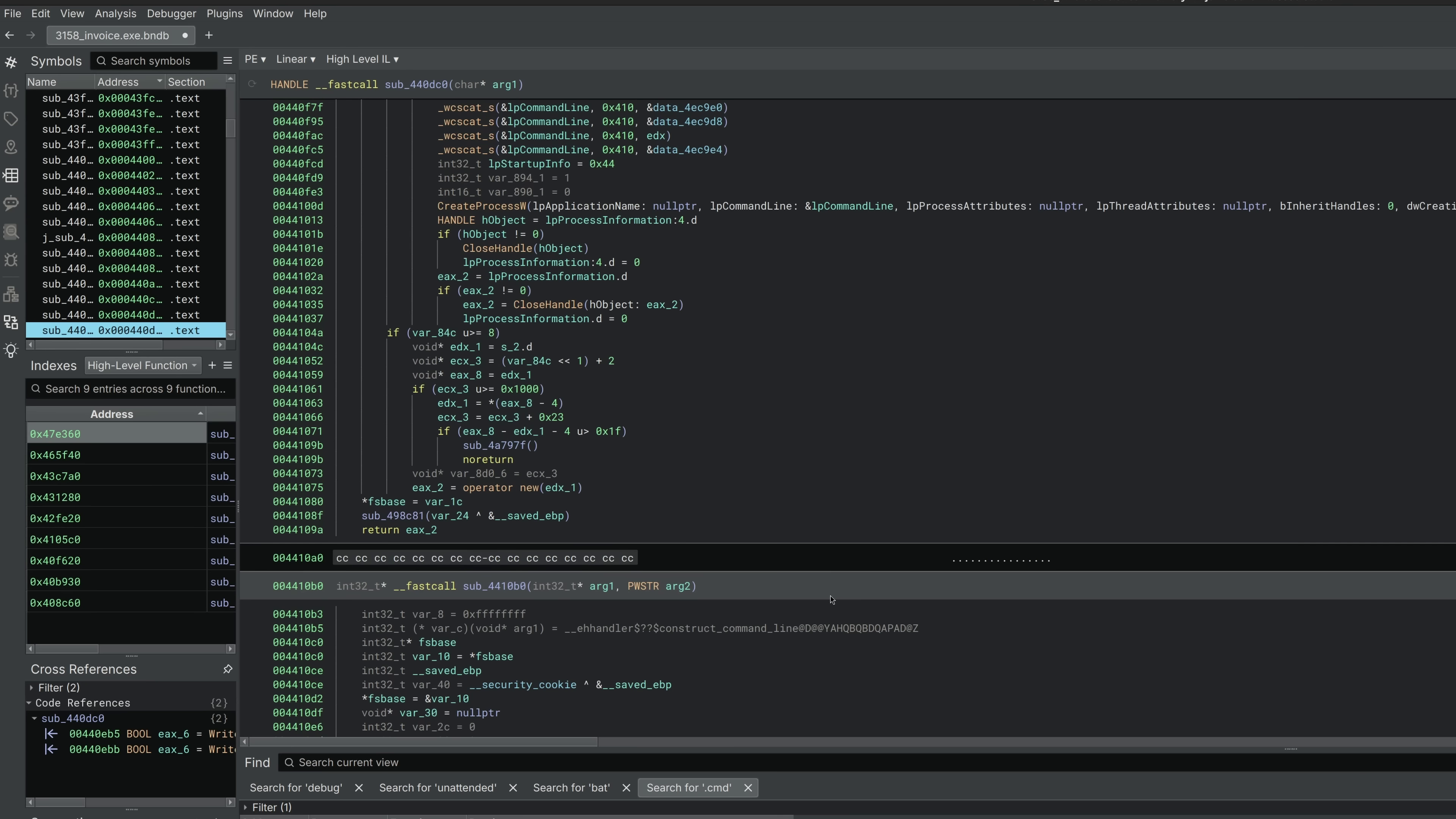
pyautogui.scroll(-7, 832, 600)
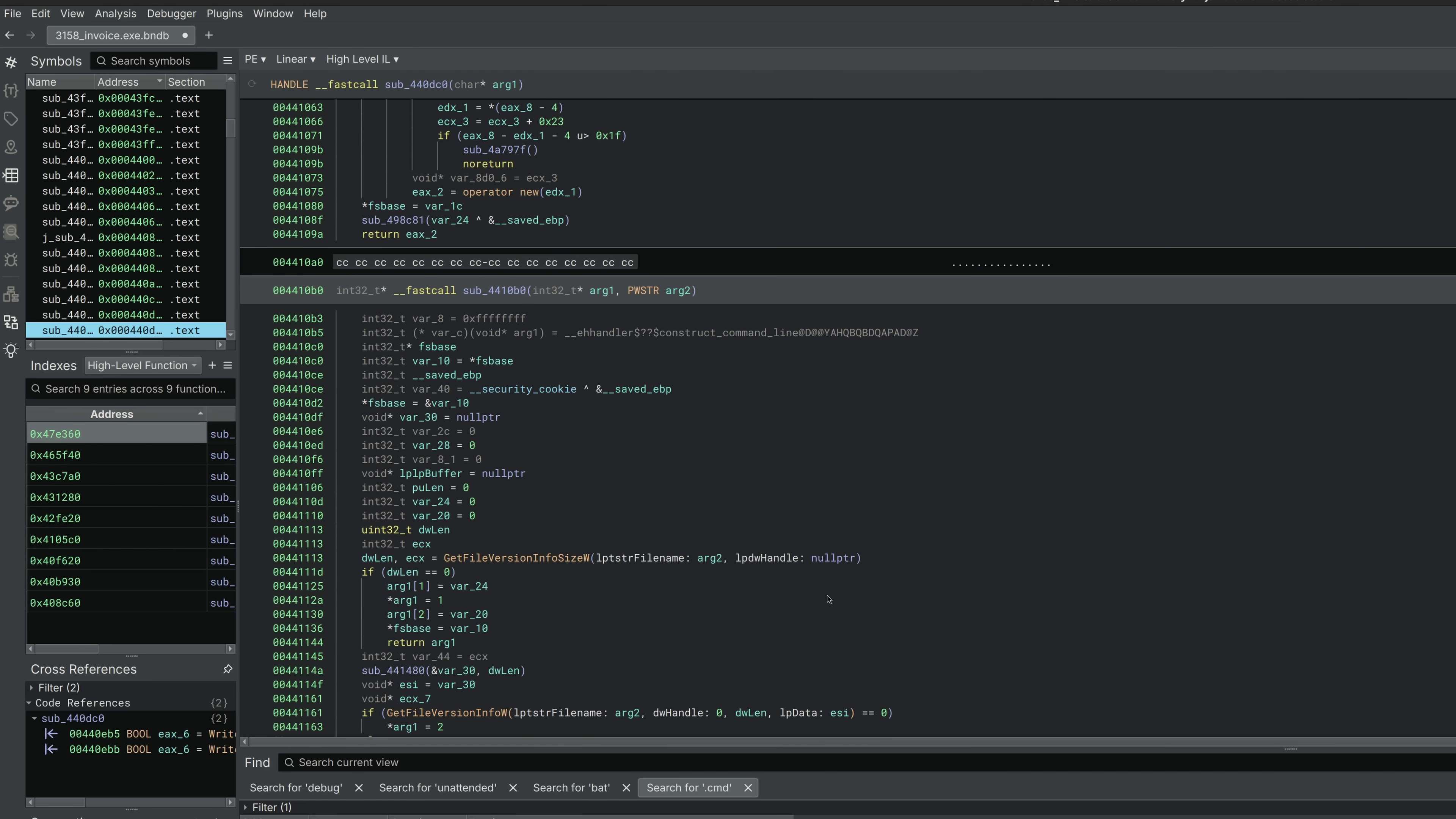
pyautogui.scroll(-20, 828, 599)
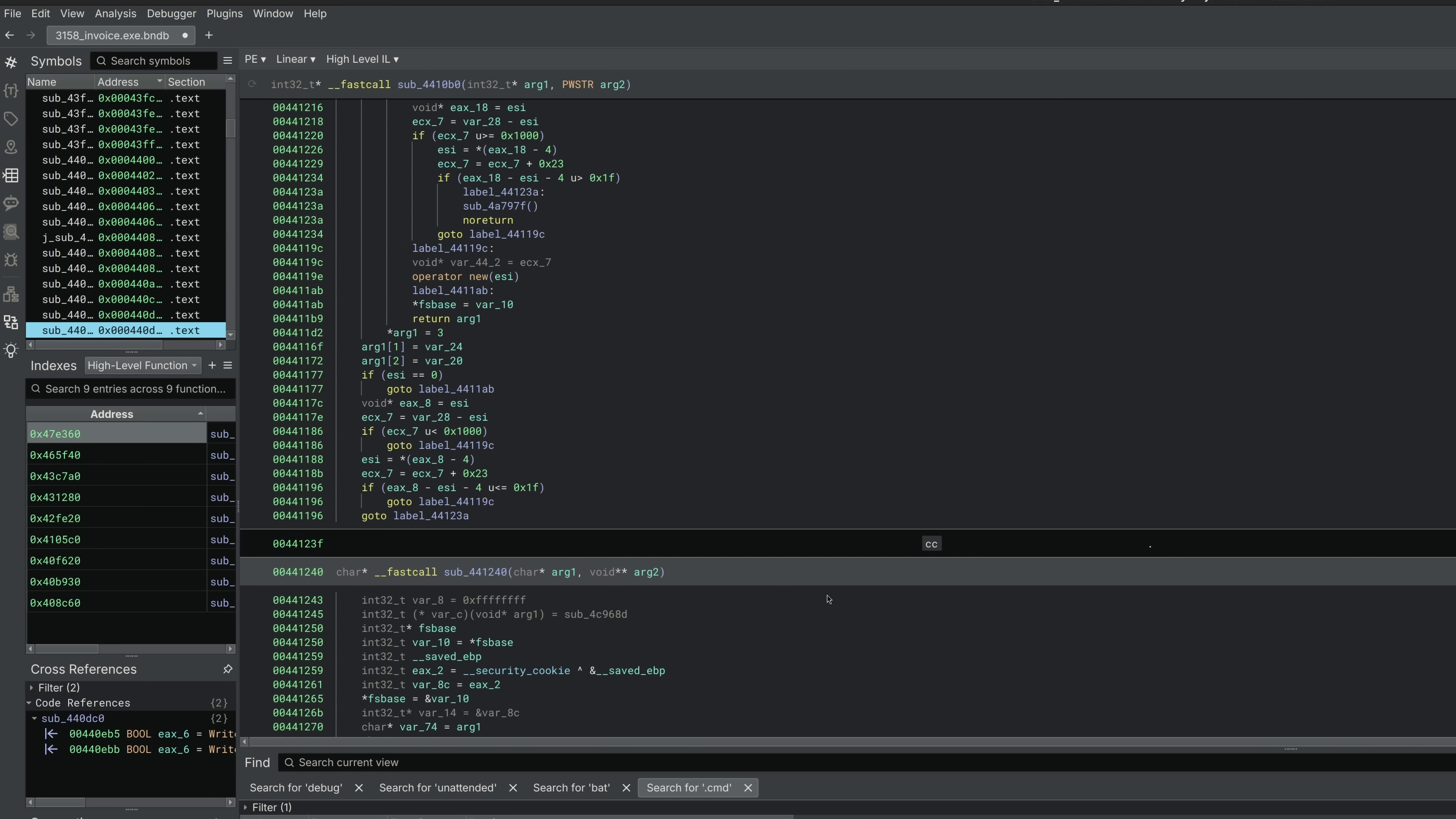
pyautogui.scroll(-6, 828, 599)
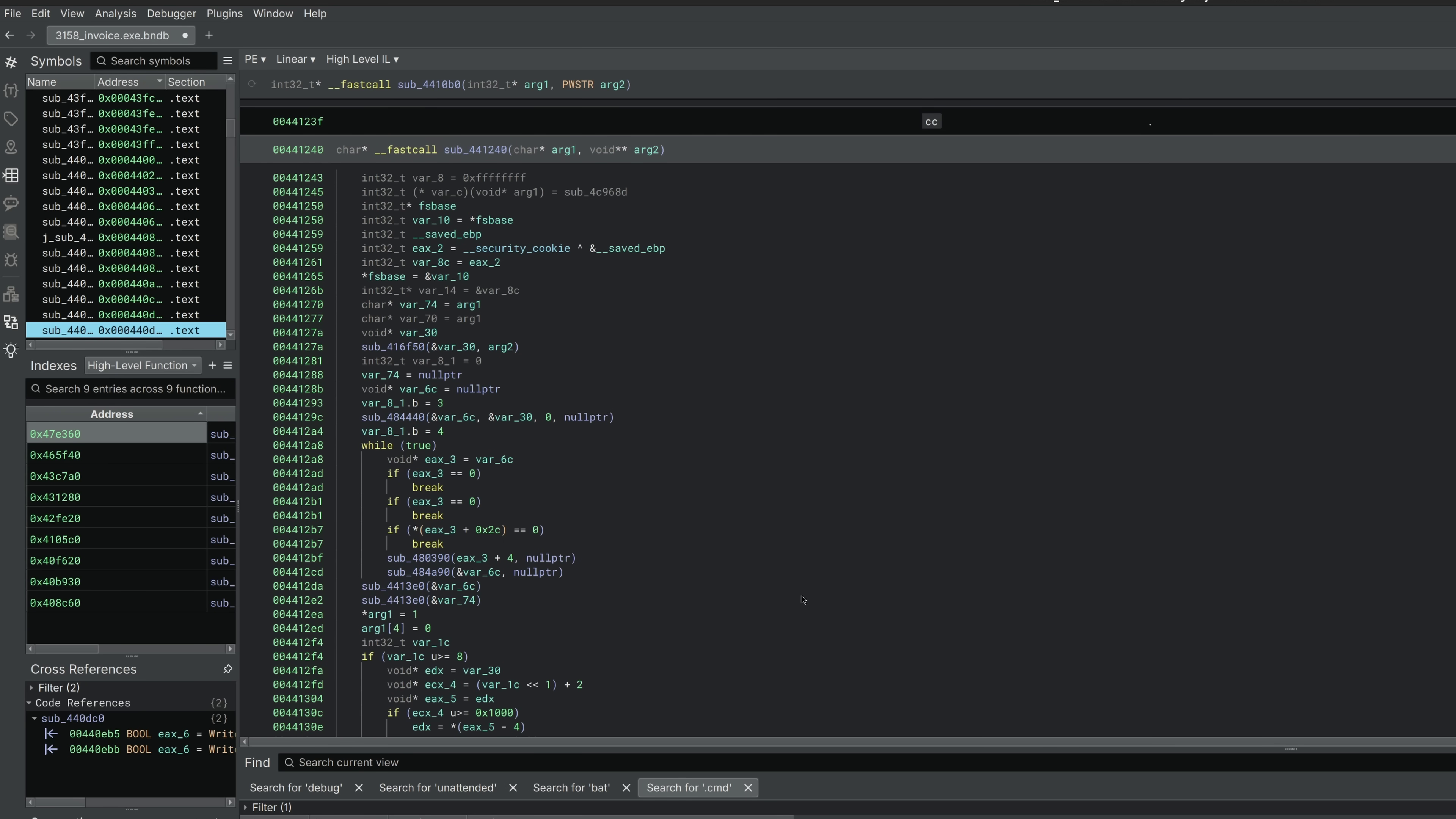
# Skim the decompiled functions following sub_441240, including sub_44132e, sub_44136b and sub_4413e0.
pyautogui.scroll(-20, 803, 600)
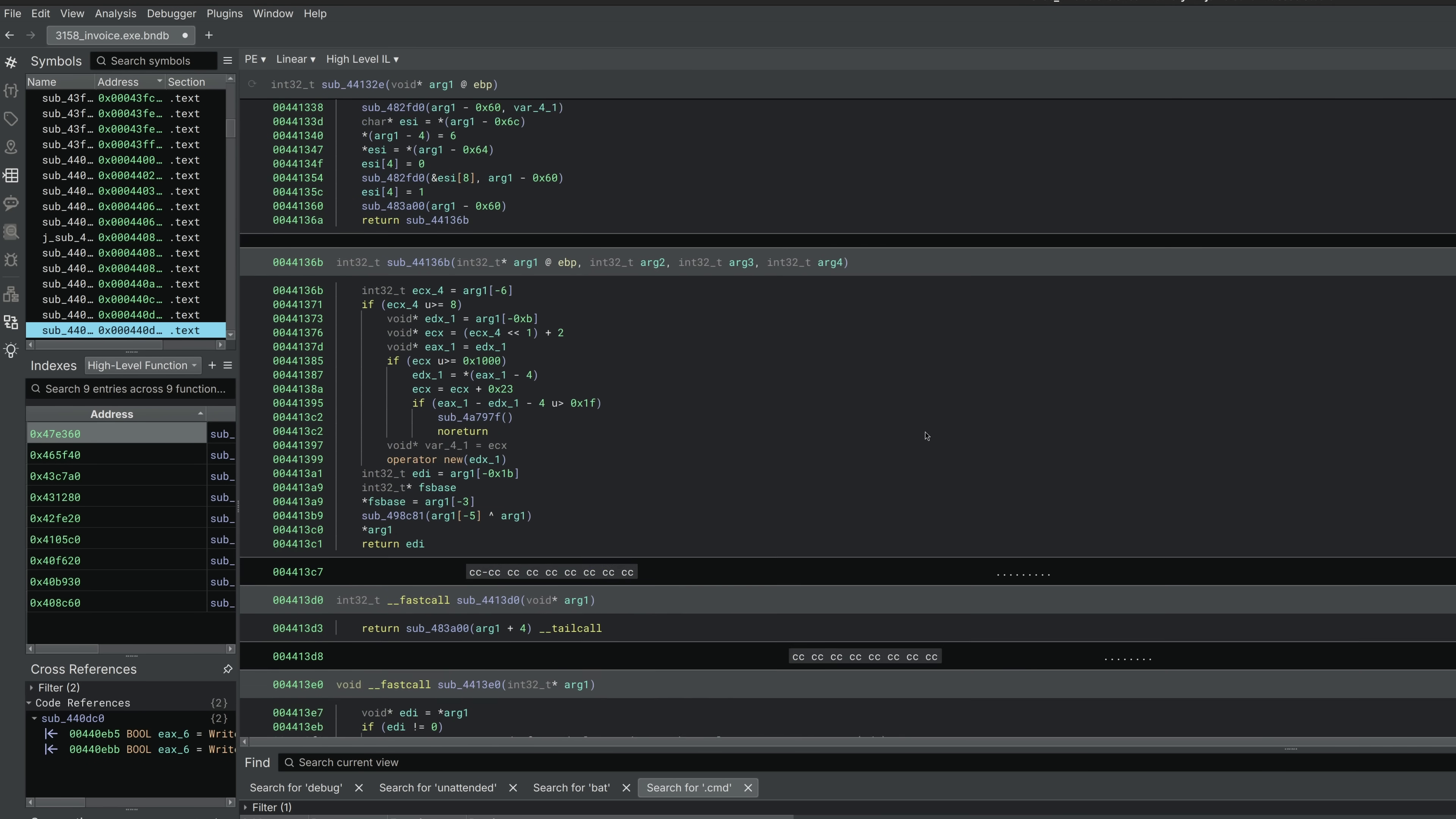
pyautogui.scroll(-15, 927, 436)
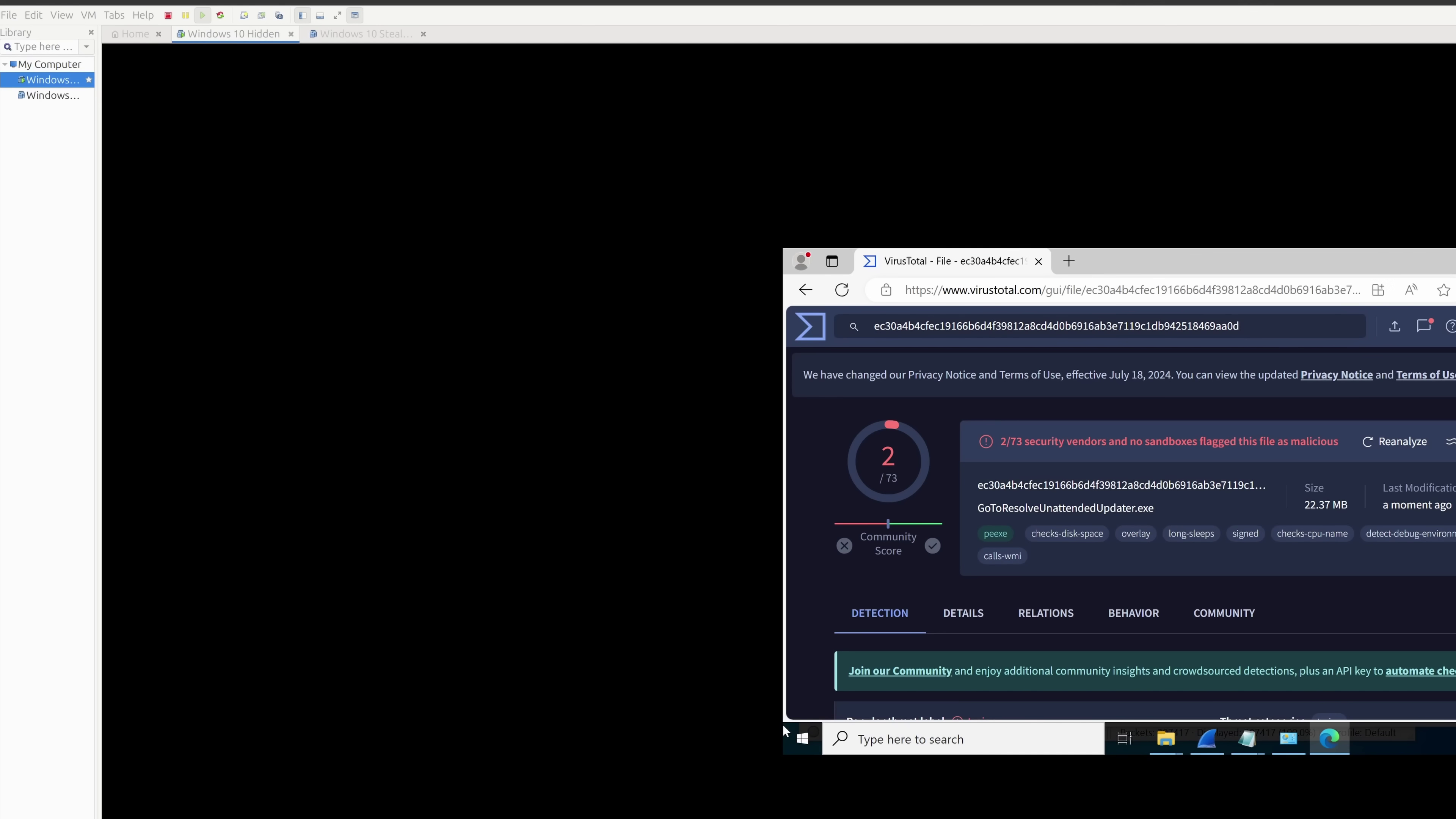
# Switch to the VirusTotal report in Edge and review the security vendors' detections, highlighting the MaxSecure and VBA32 row.
pyautogui.scroll(-4, 1115, 525)
pyautogui.moveTo(1024, 508); pyautogui.dragTo(1310, 546)
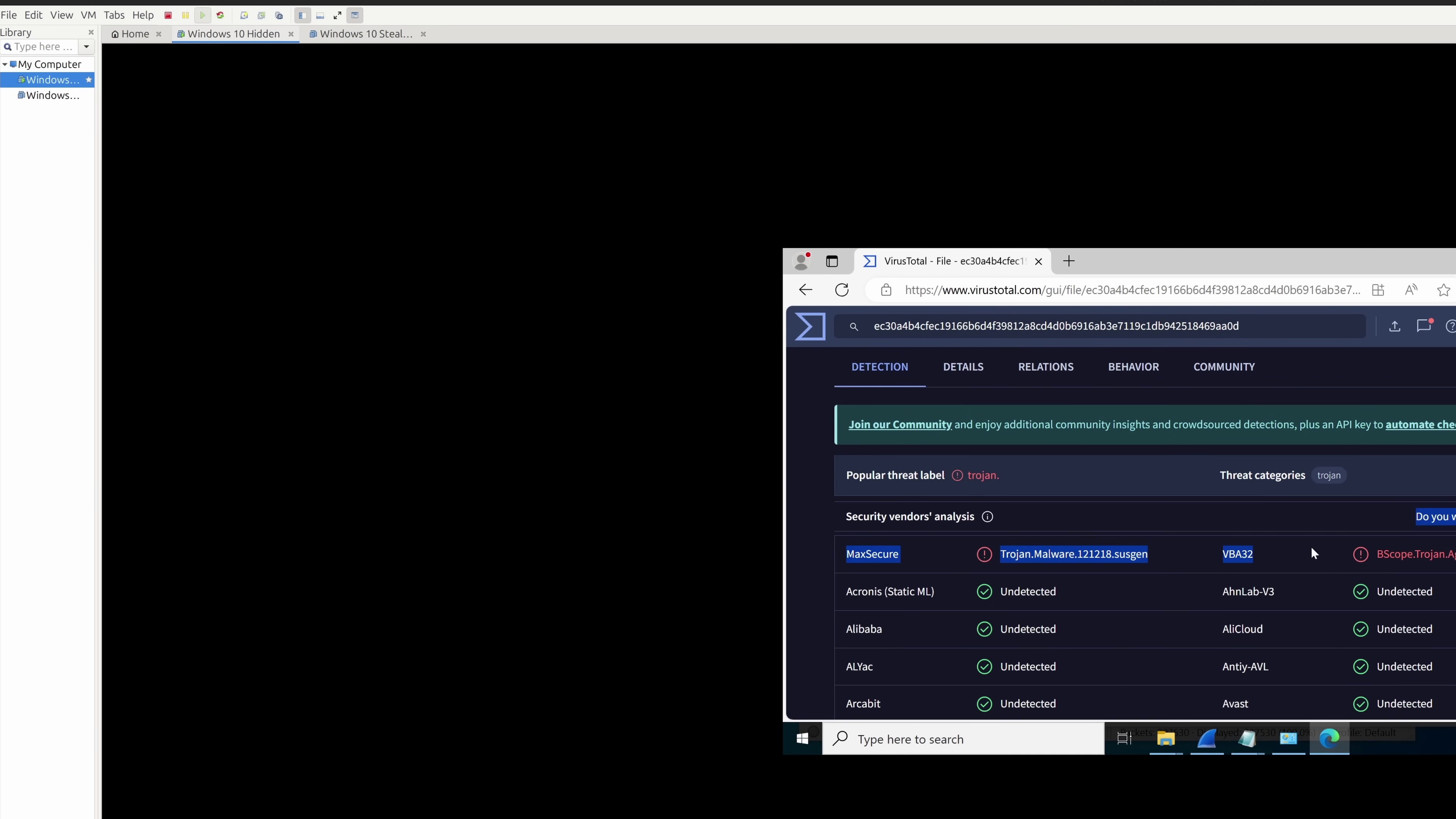
pyautogui.scroll(3, 1282, 553)
pyautogui.scroll(-5, 1195, 555)
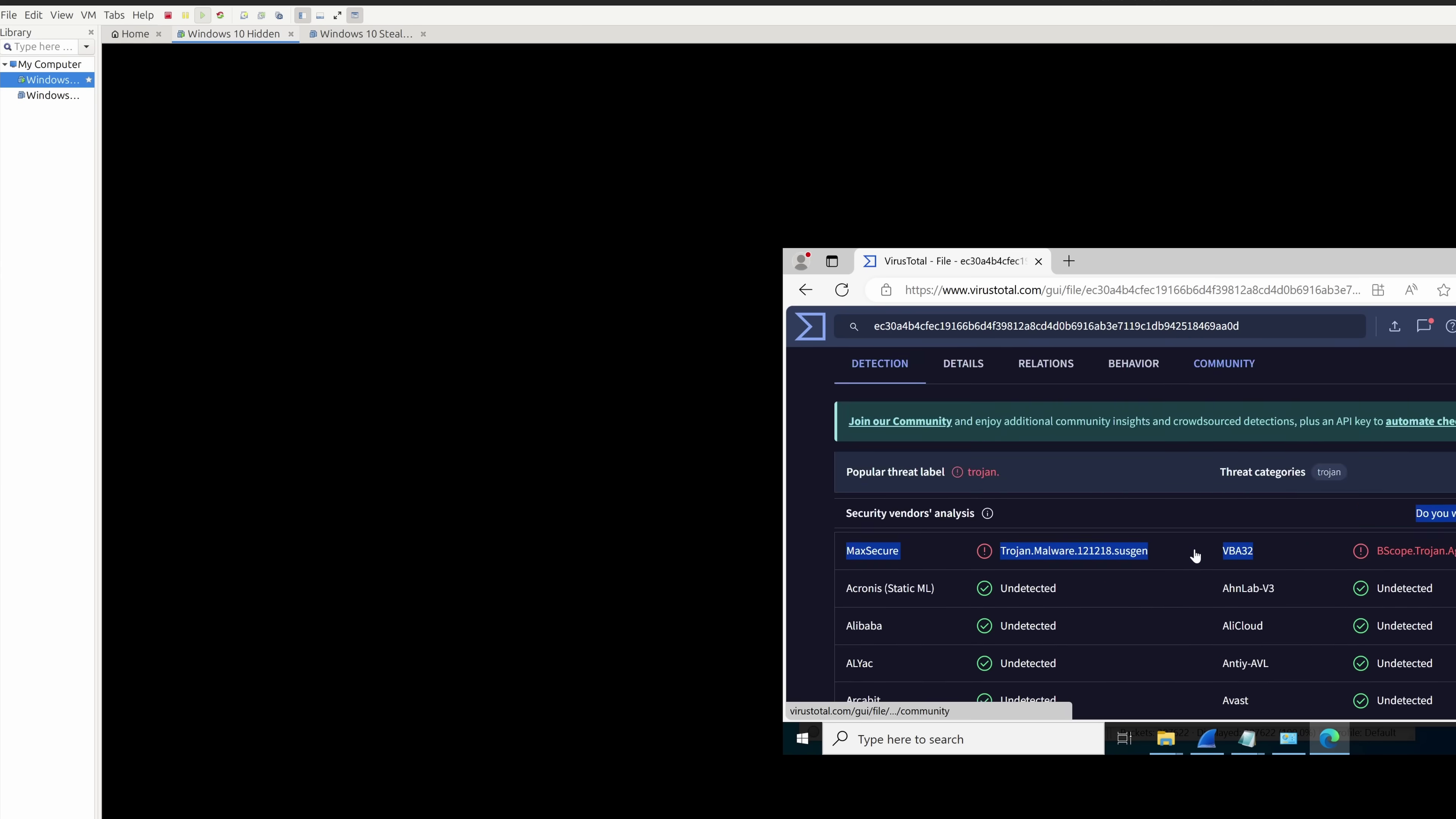
pyautogui.scroll(1, 1125, 574)
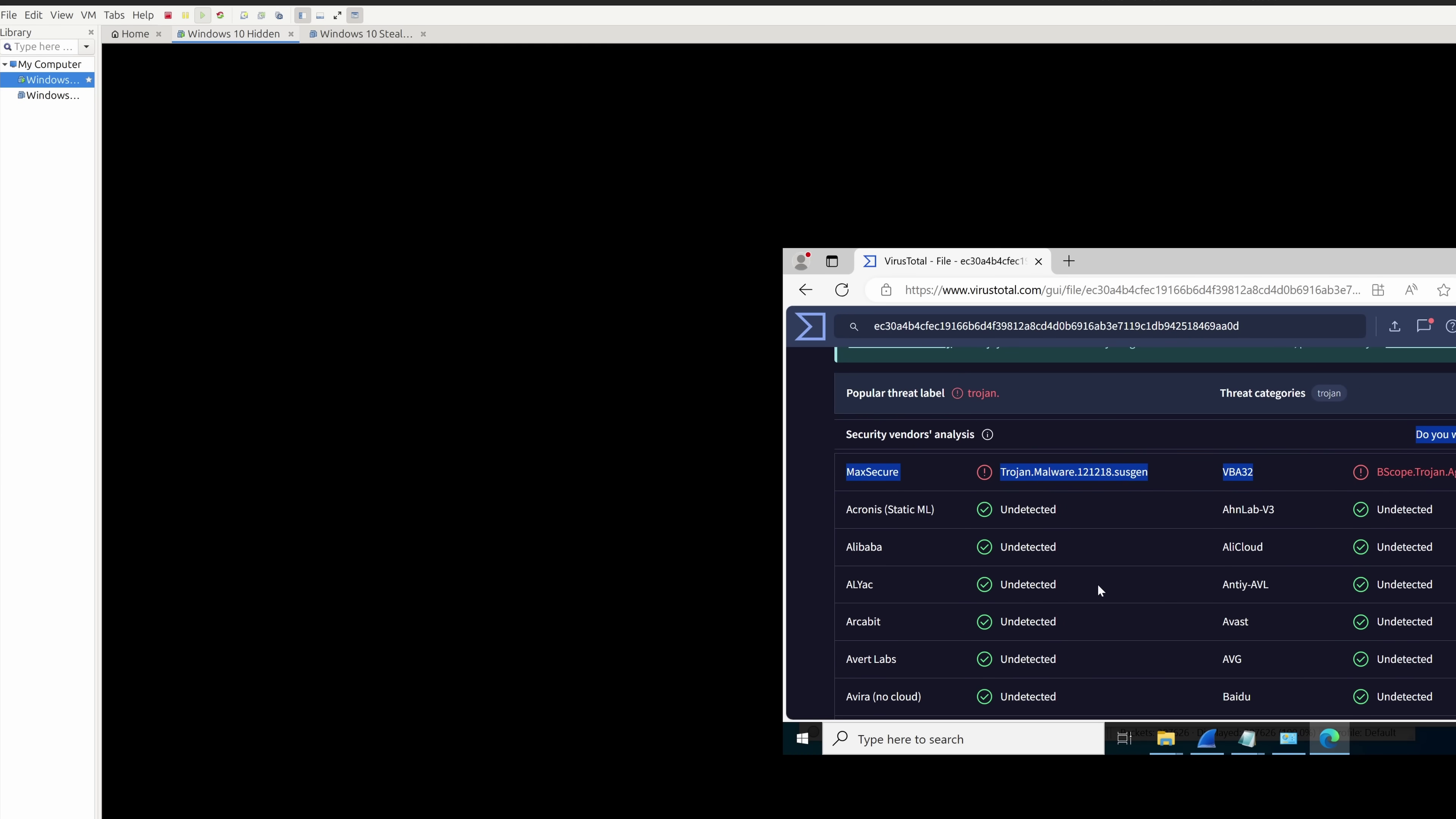
pyautogui.scroll(2, 1005, 573)
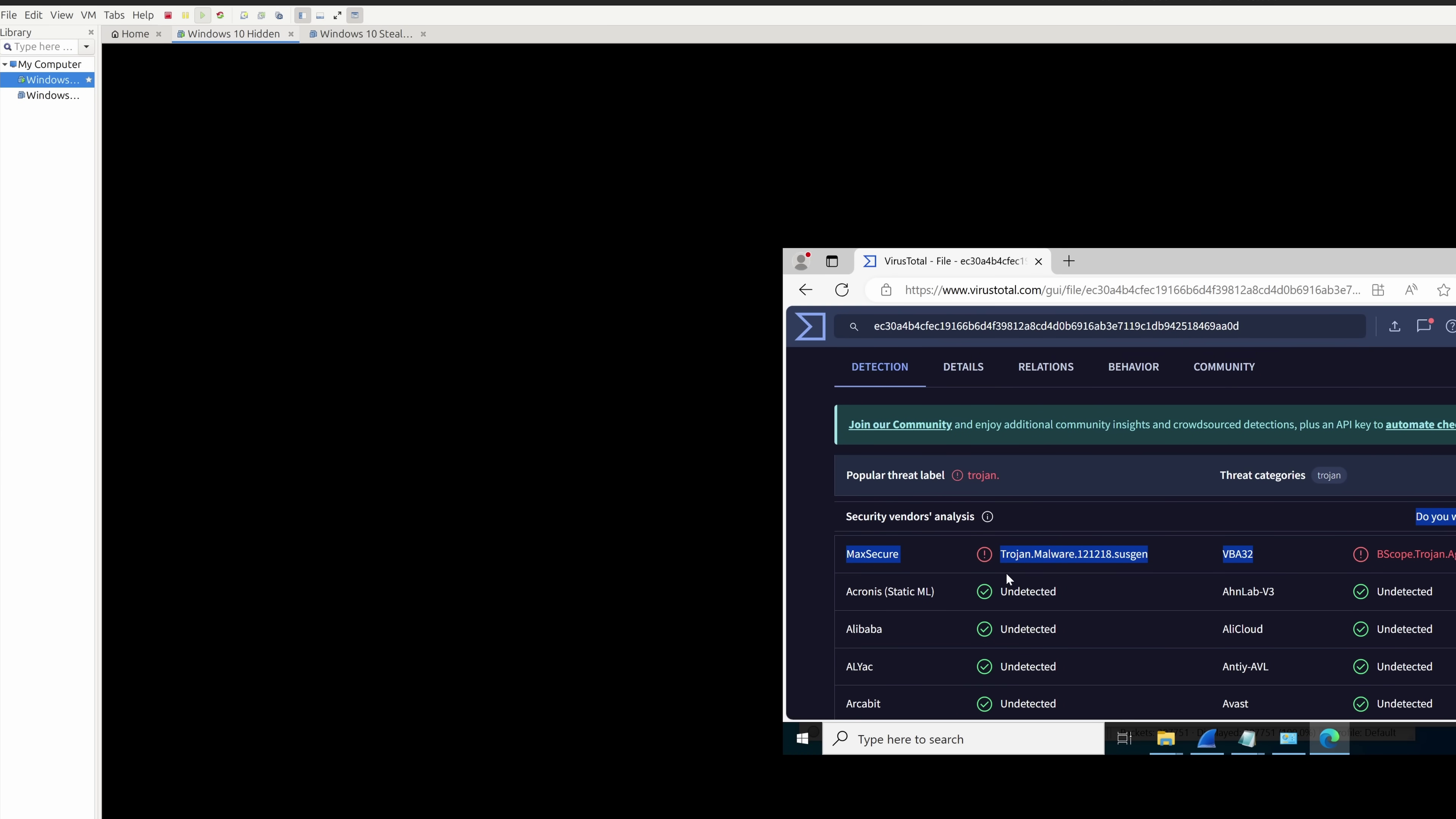
# Open the file's relations on VirusTotal and review its contacted URLs, domains, IP addresses, bundled files and dropped files.
pyautogui.scroll(3, 1006, 575)
pyautogui.click(1030, 618)
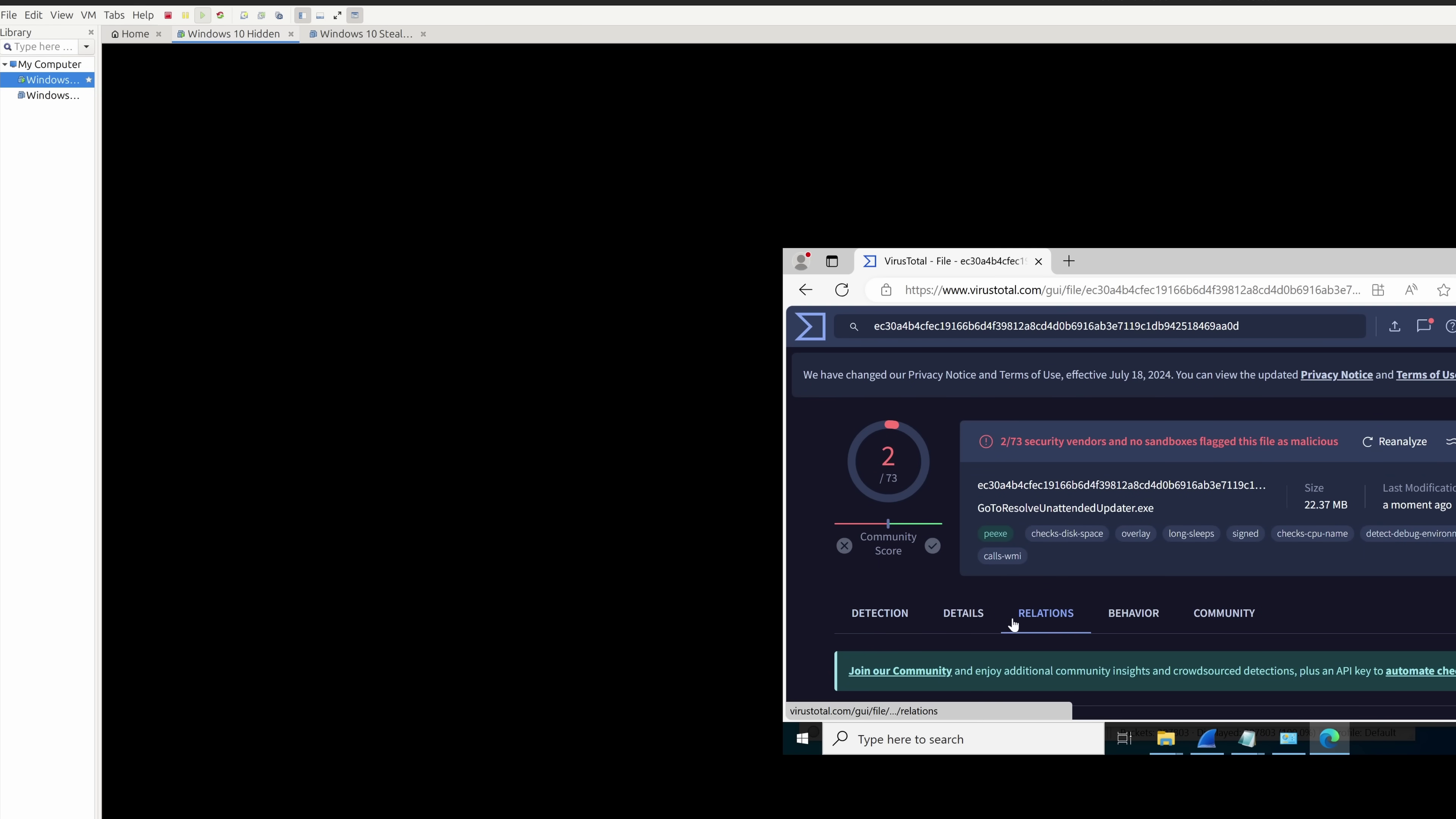
pyautogui.scroll(-3, 992, 622)
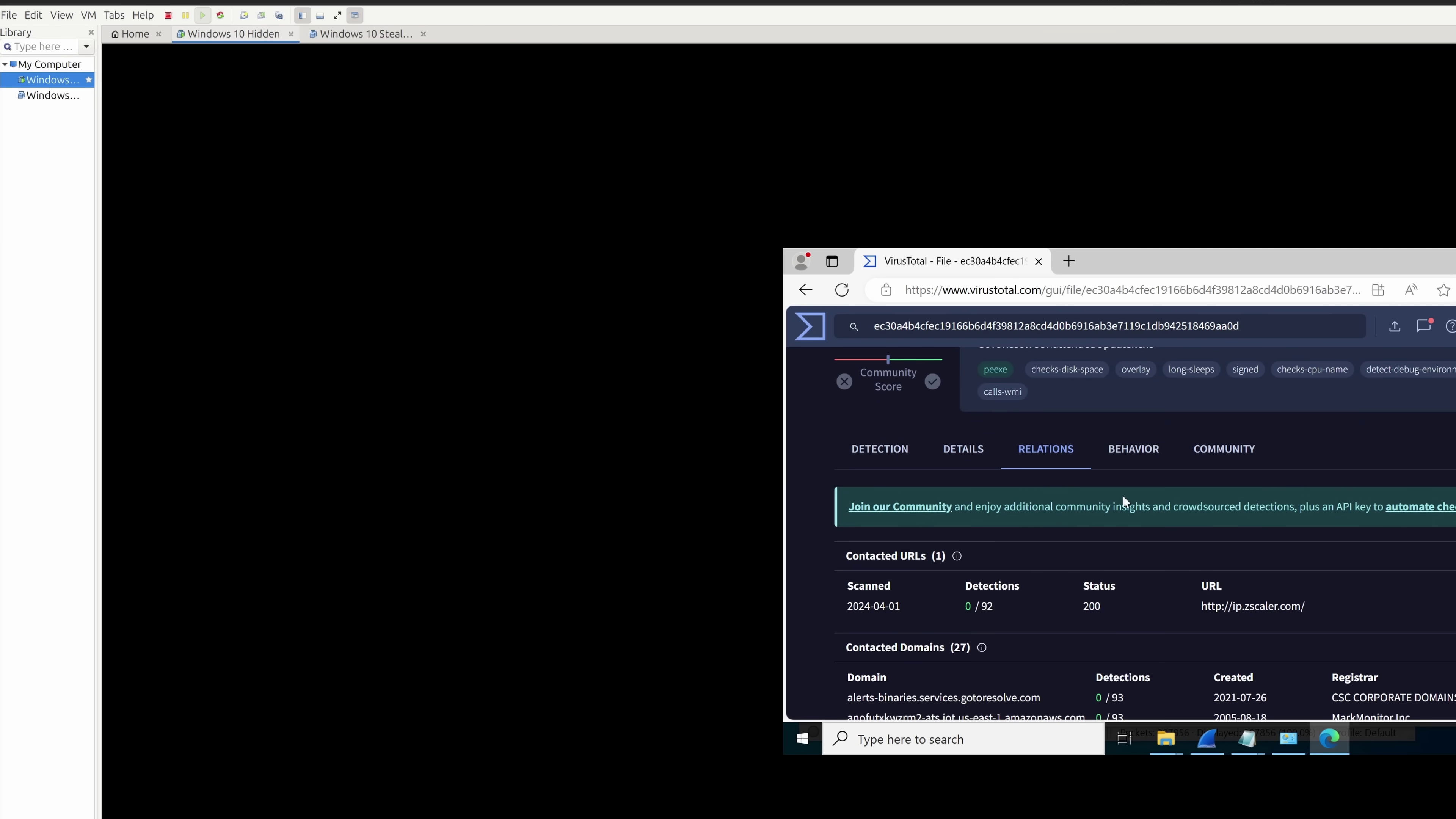
pyautogui.scroll(-7, 1149, 519)
pyautogui.click(881, 570)
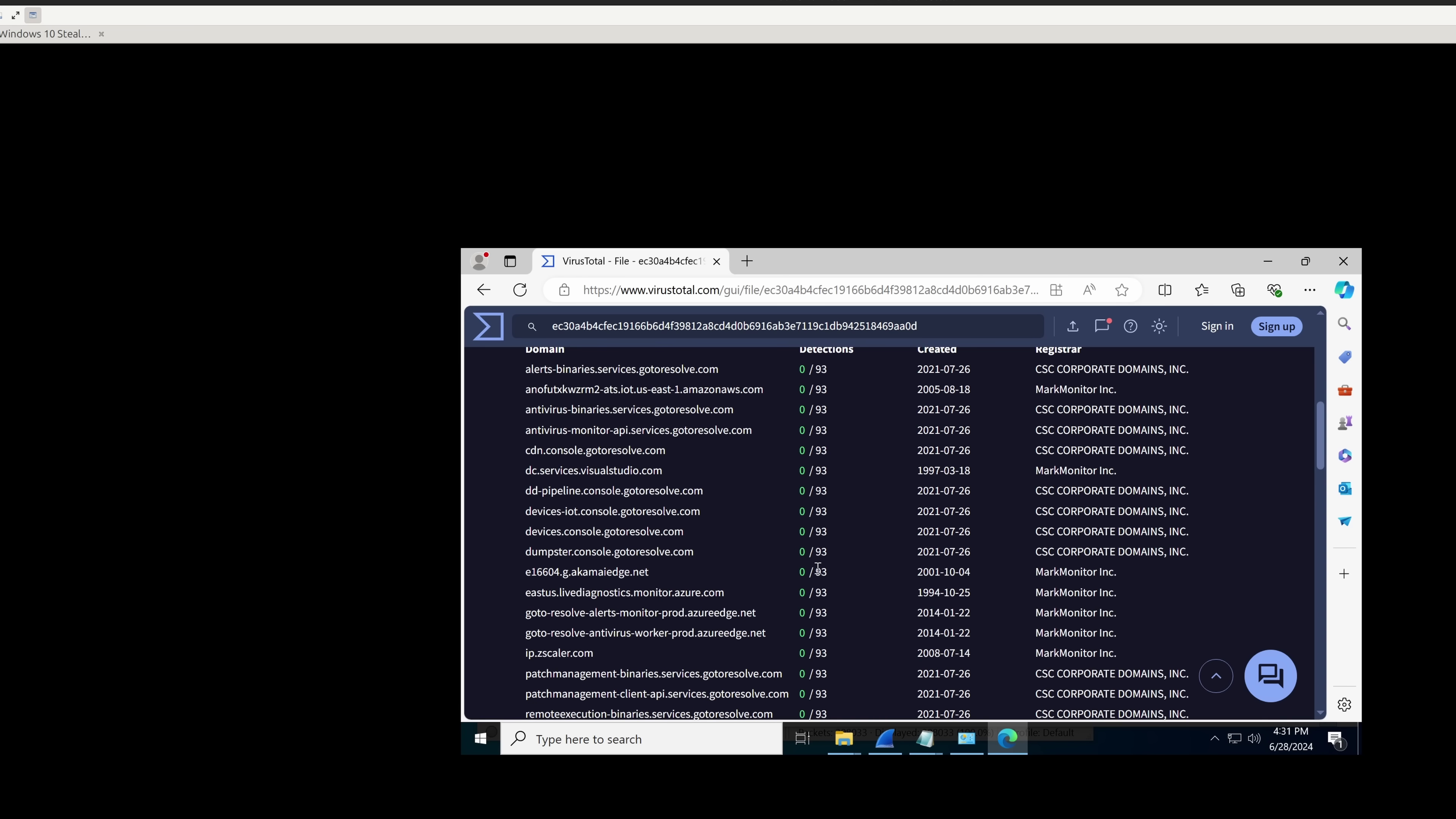
pyautogui.scroll(-10, 817, 567)
pyautogui.scroll(2, 818, 568)
pyautogui.scroll(-3, 817, 568)
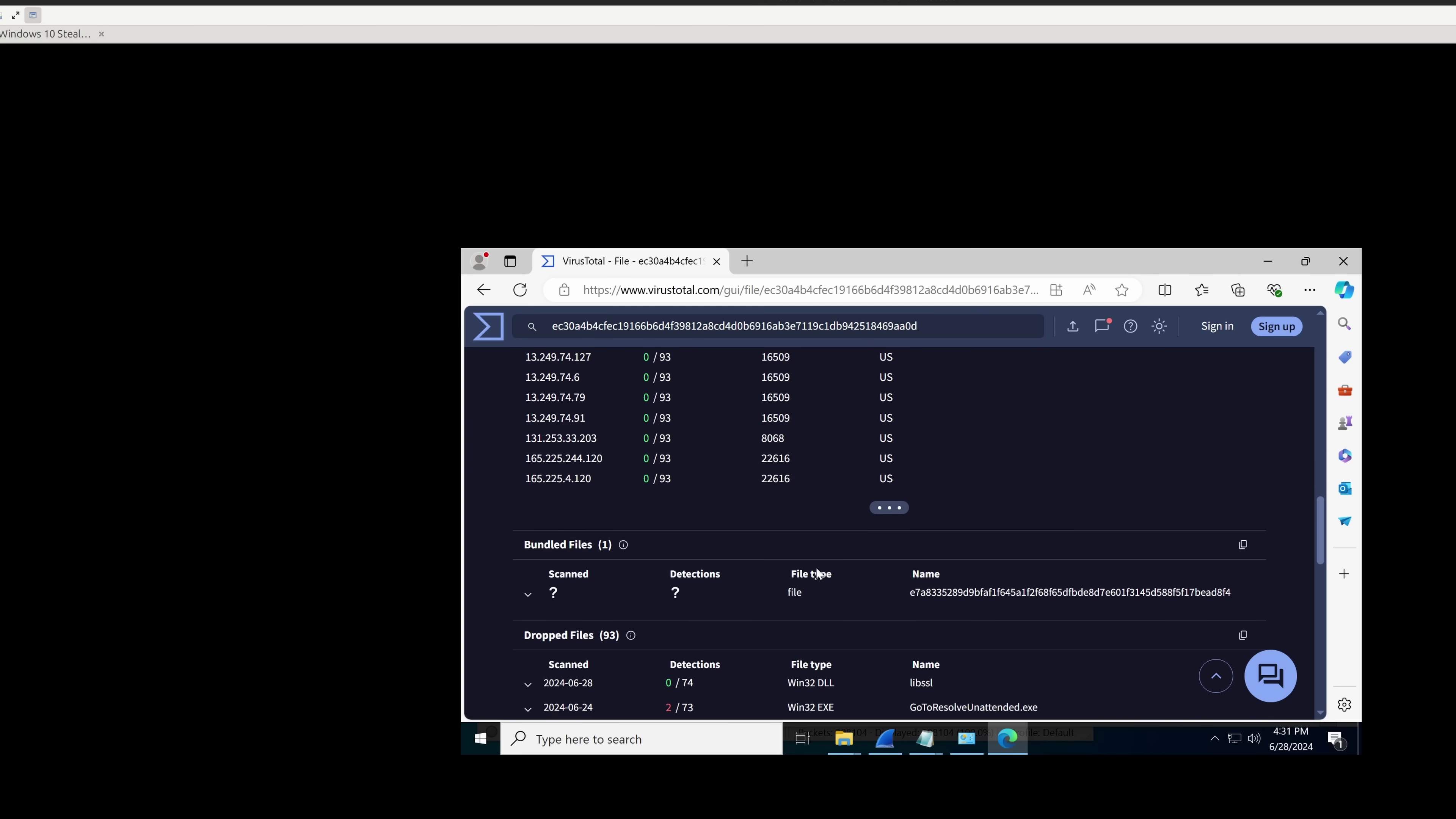
pyautogui.scroll(-2, 818, 573)
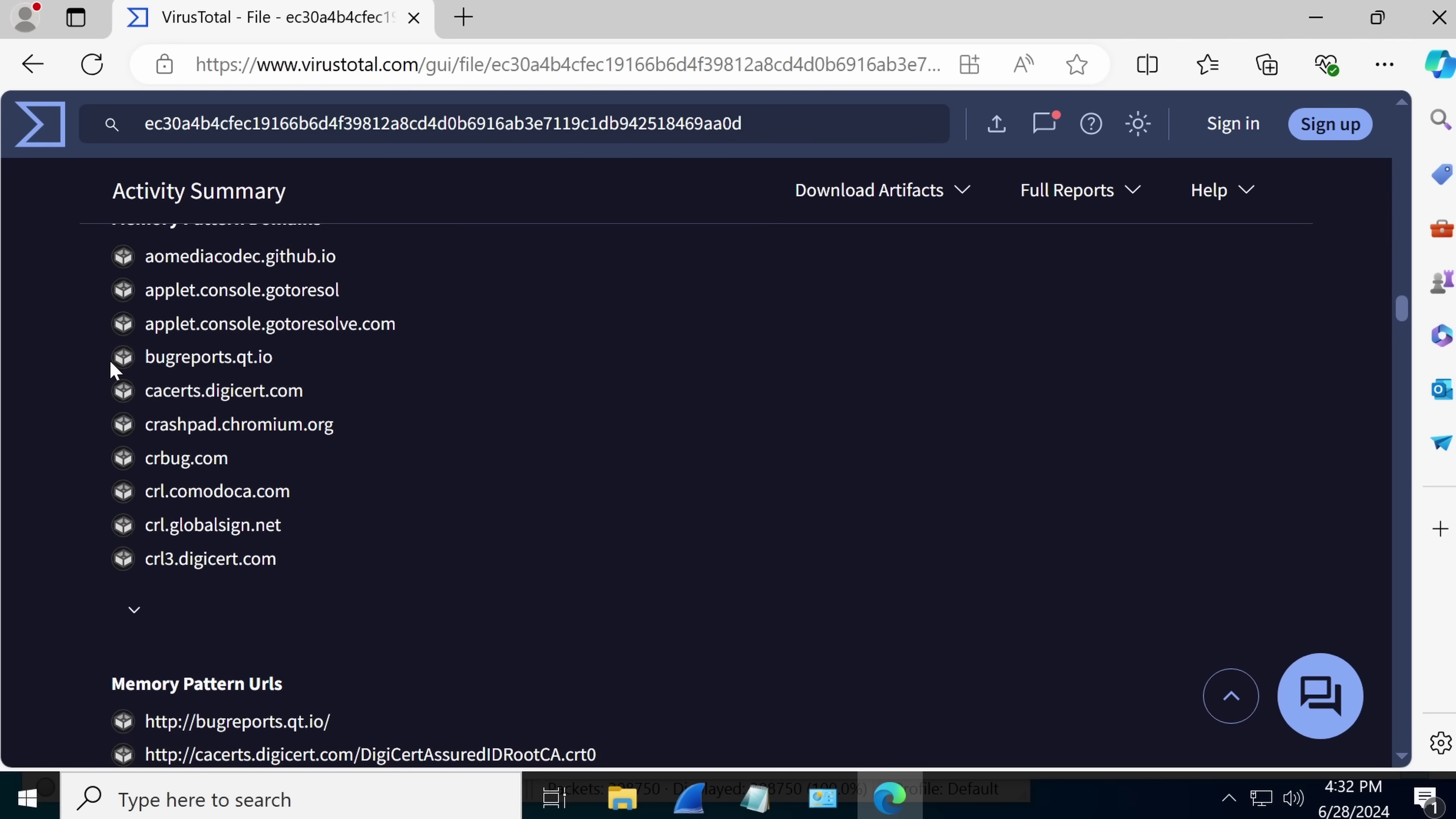
# Skim the behavior report's memory pattern domains and URLs, and highlight parts of the 5360_invoice.exe.cmd path under Files Opened.
pyautogui.scroll(-2, 531, 475)
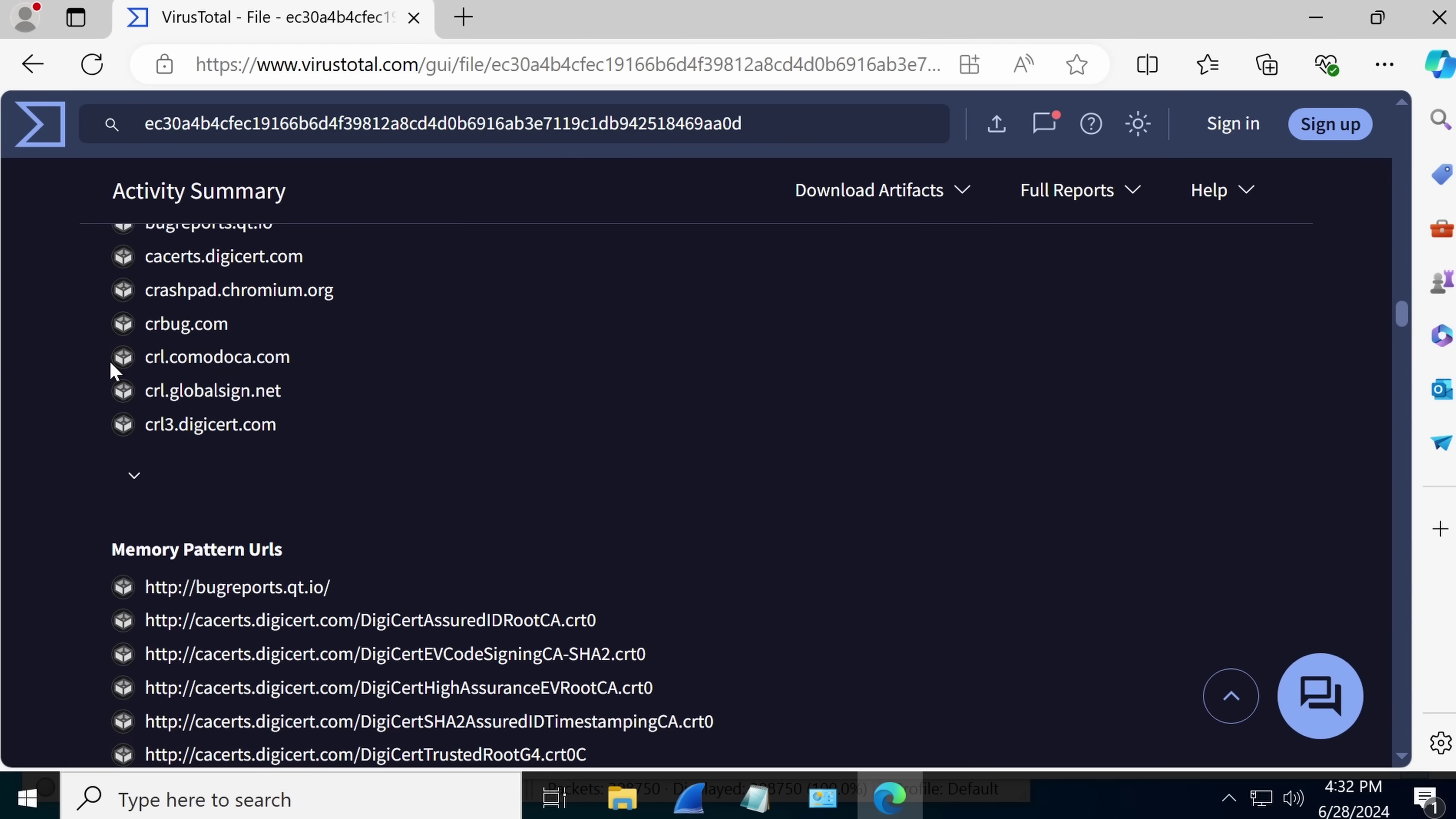
pyautogui.scroll(-5, 115, 370)
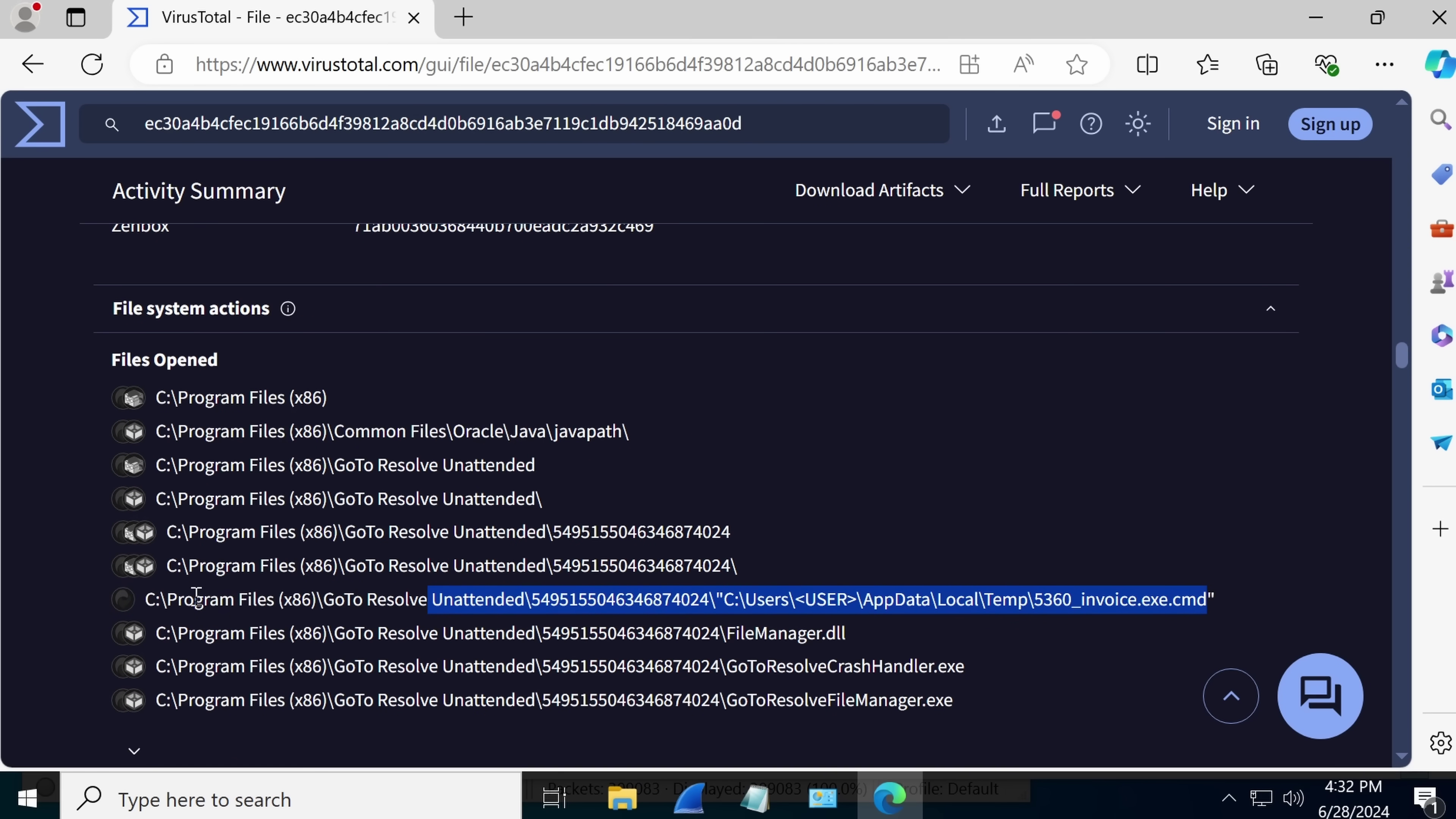
pyautogui.moveTo(197, 596); pyautogui.dragTo(353, 600)
pyautogui.keyDown('shift'); pyautogui.click(389, 600); pyautogui.keyUp('shift')
pyautogui.moveTo(471, 599)
pyautogui.mouseDown()
pyautogui.moveTo(487, 599)
pyautogui.moveTo(475, 600)
pyautogui.mouseUp()
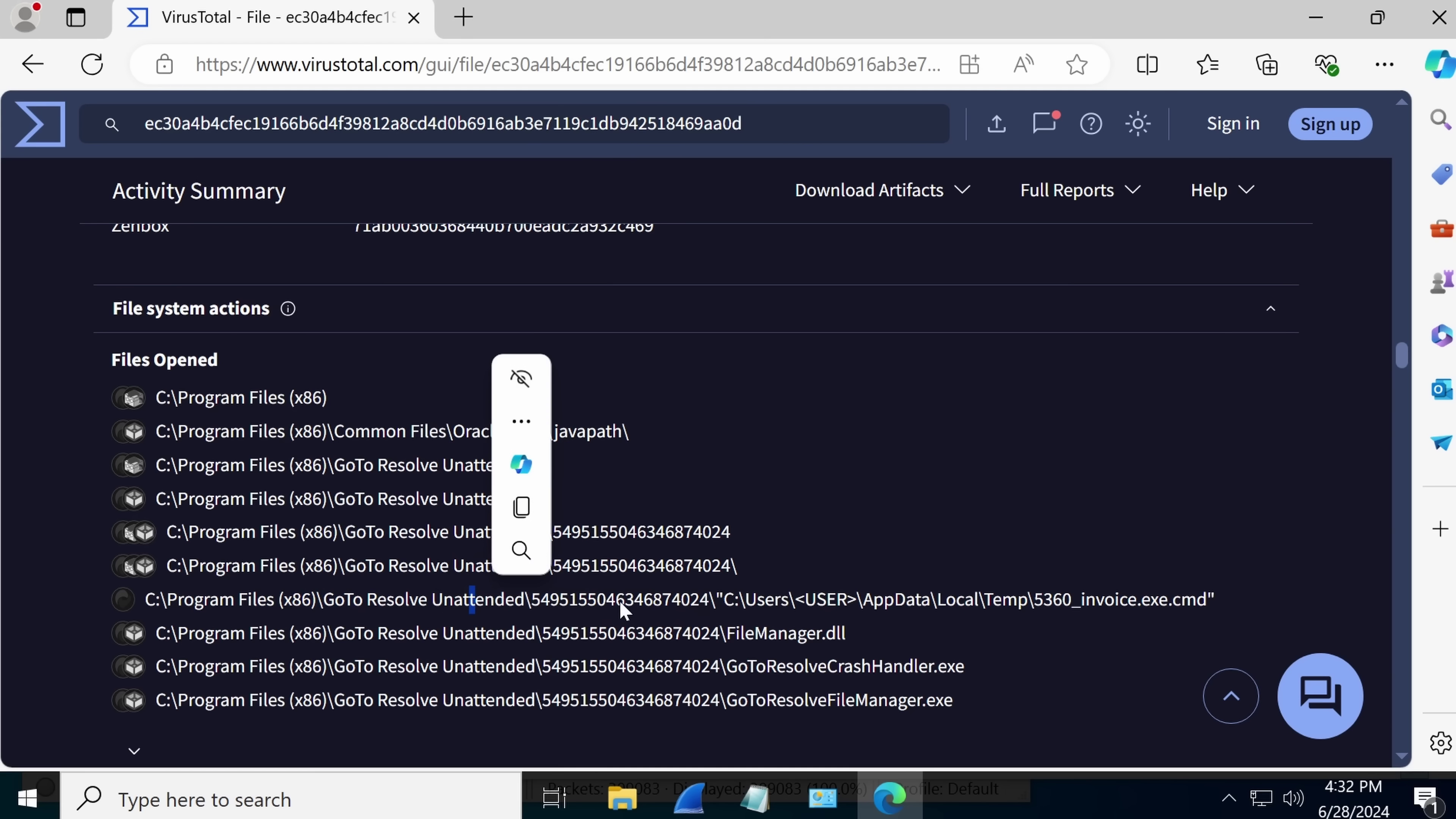
pyautogui.moveTo(634, 600); pyautogui.dragTo(691, 600)
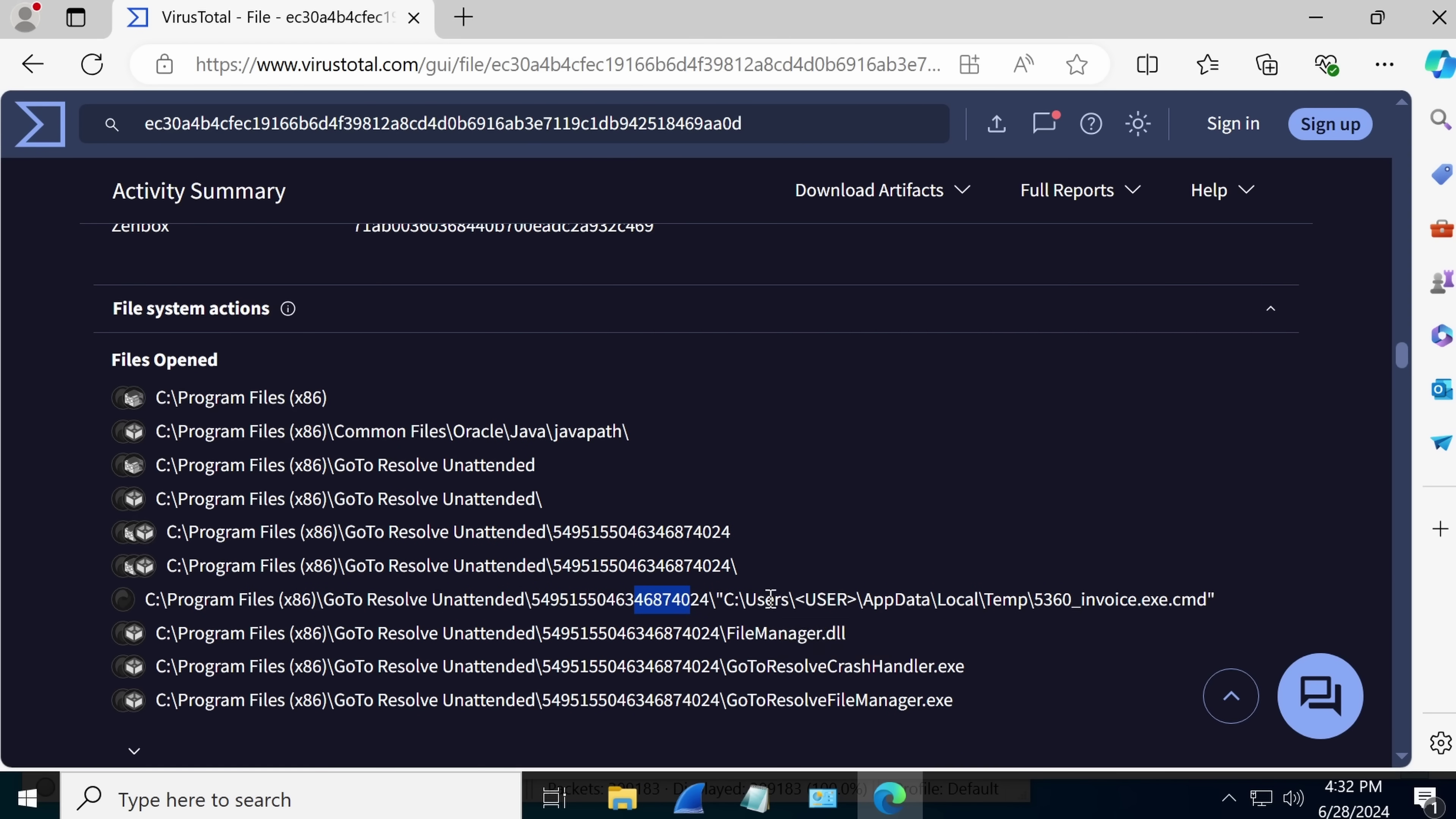
pyautogui.scroll(-2, 768, 599)
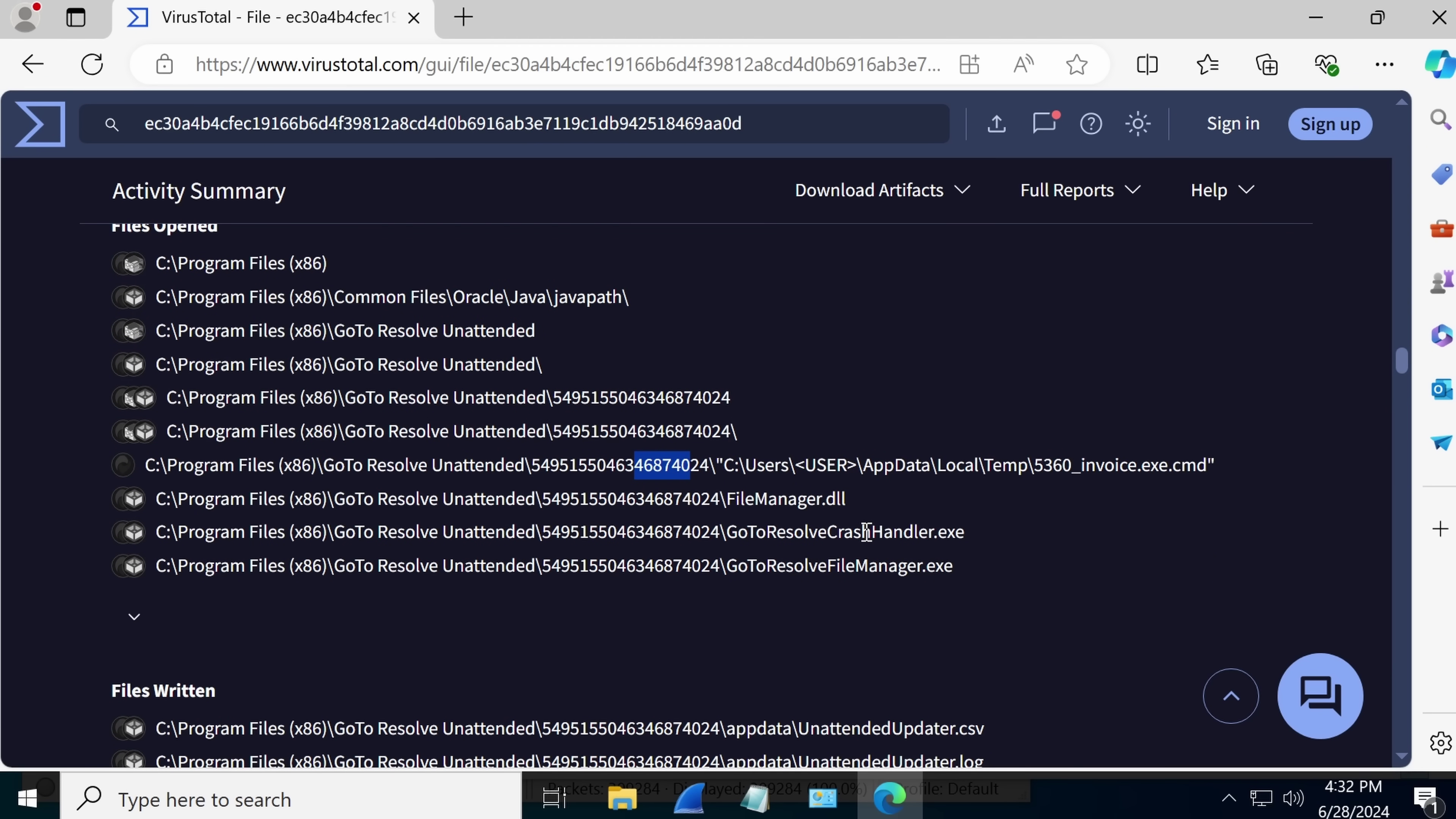
# Open the %temp% folder in File Explorer to check its files, and return to the VirusTotal report.
pyautogui.press('super+r')
pyautogui.write('%temp%')
pyautogui.press('Return')
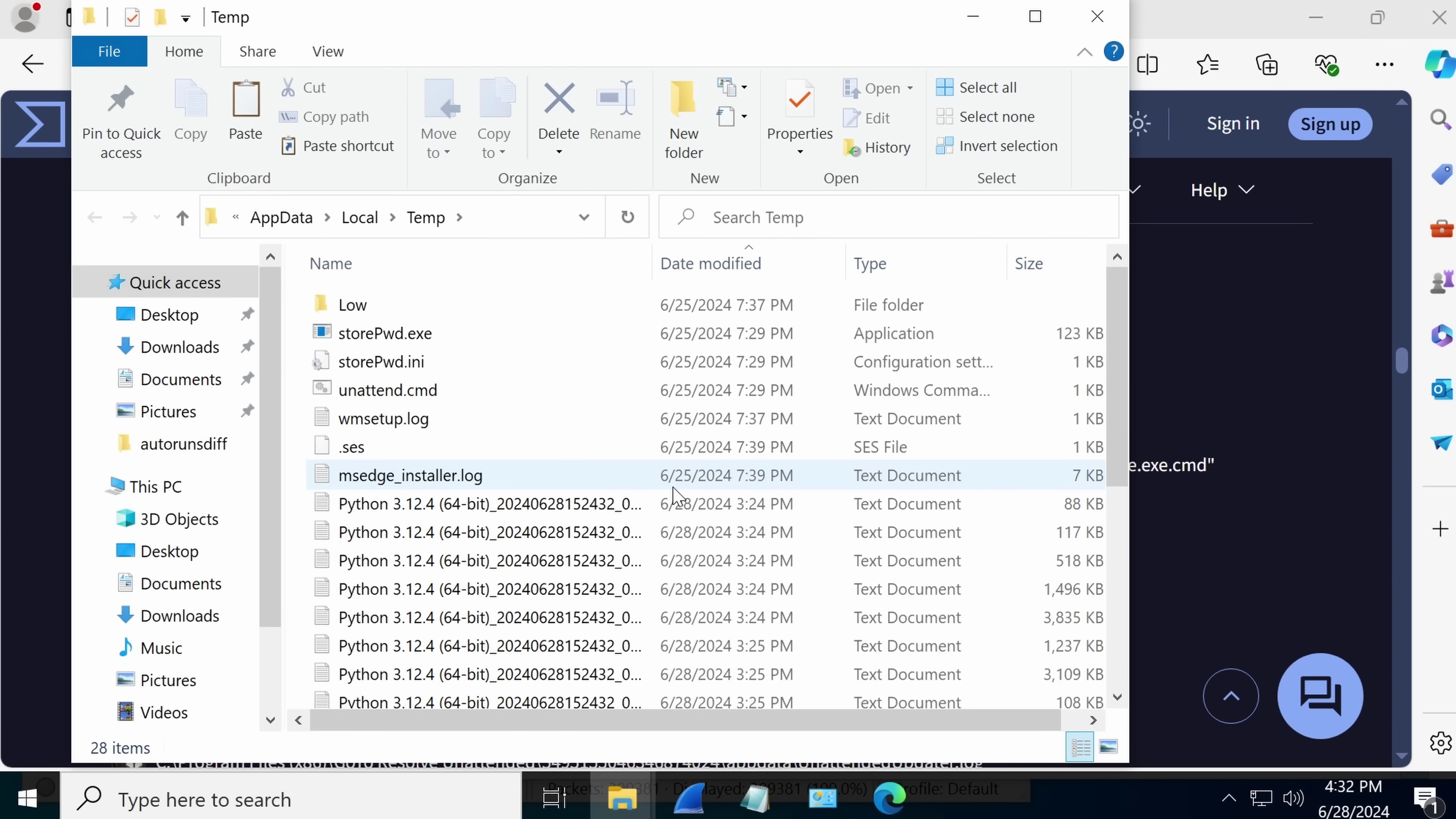
pyautogui.click(1209, 315)
# Examine the files written, deleted and dropped in the behavior report, and return to the Files Written list.
pyautogui.scroll(-5, 812, 413)
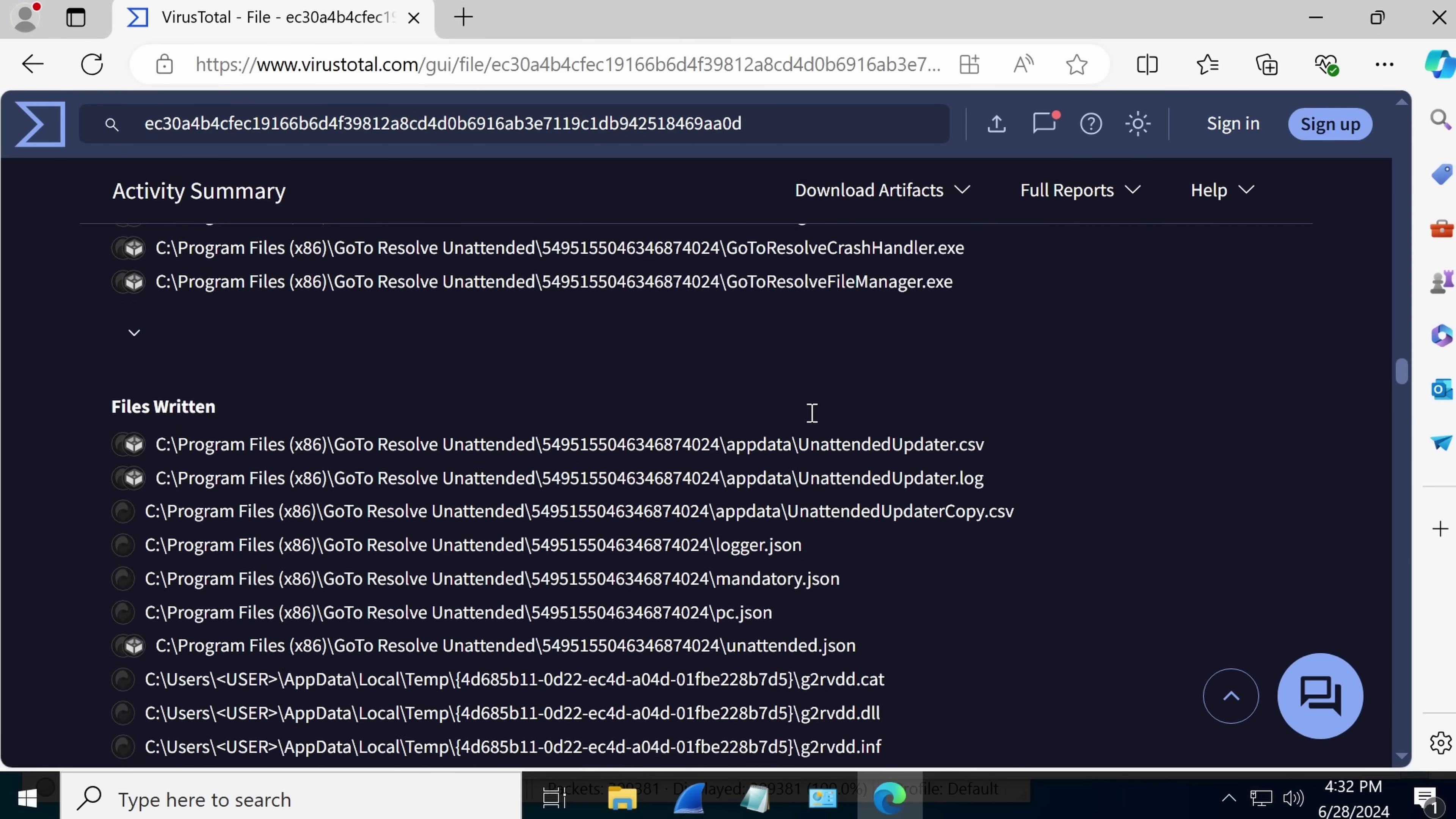
pyautogui.scroll(-2, 813, 412)
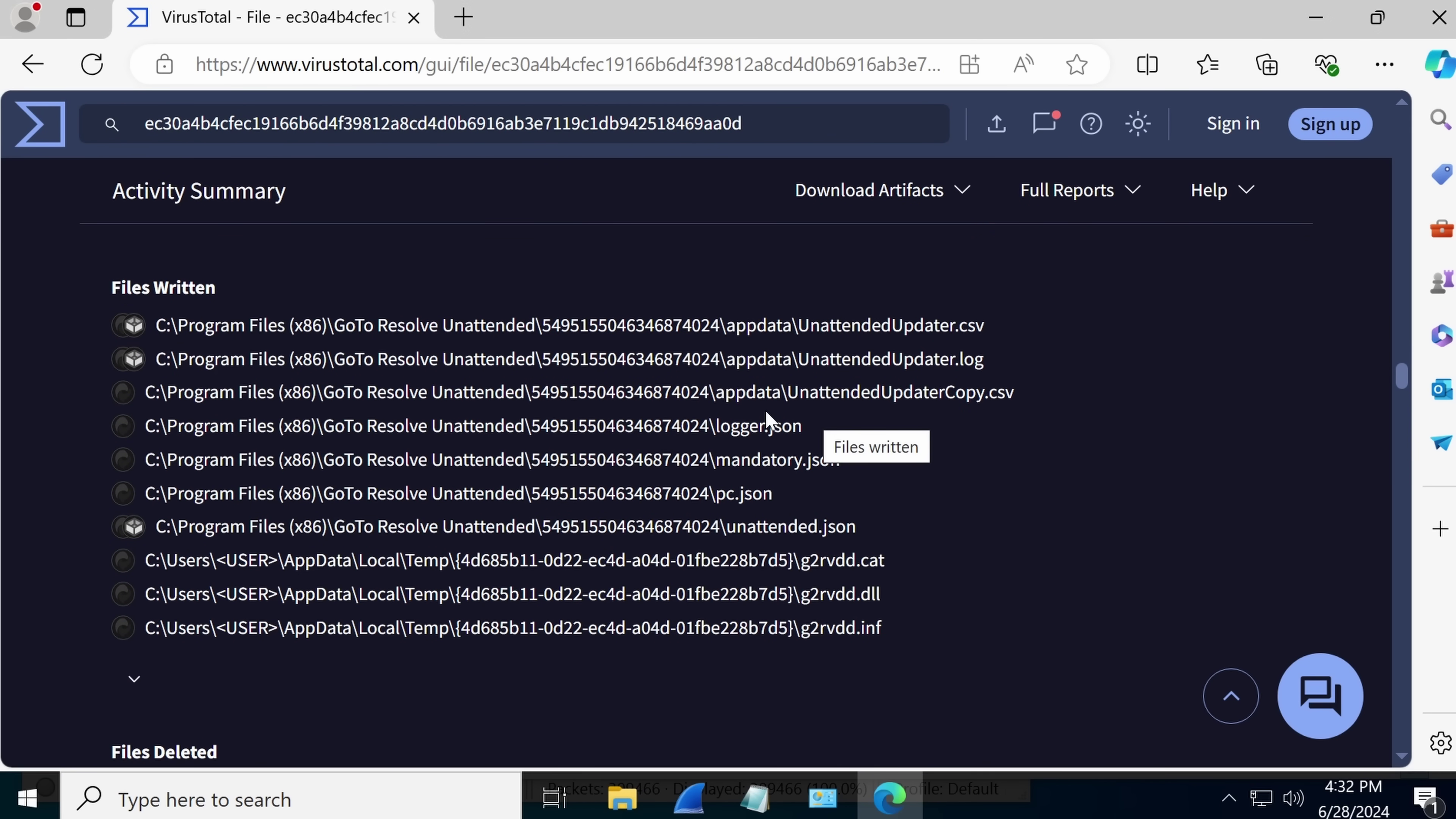
pyautogui.scroll(-6, 785, 352)
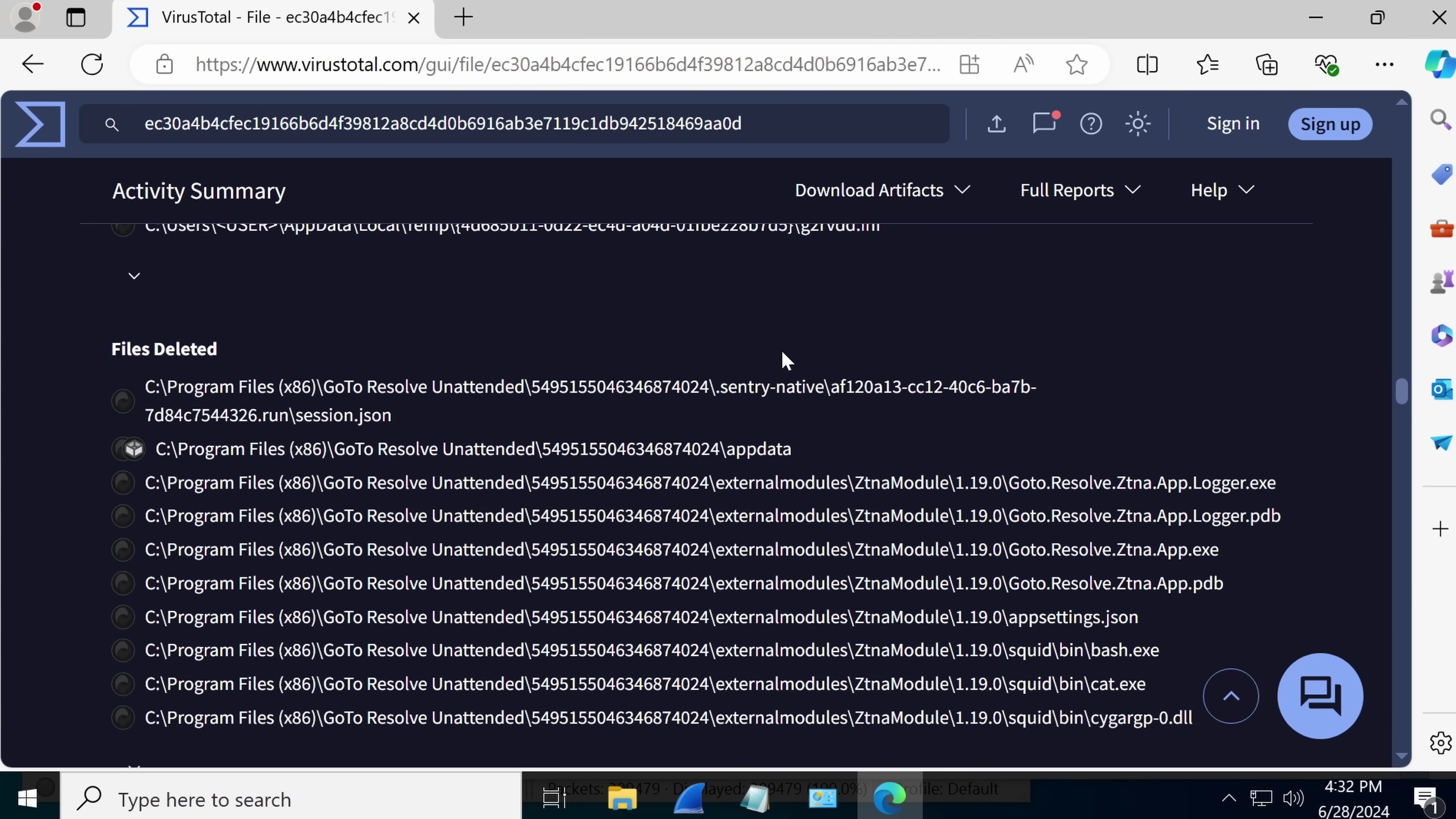
pyautogui.scroll(-9, 769, 358)
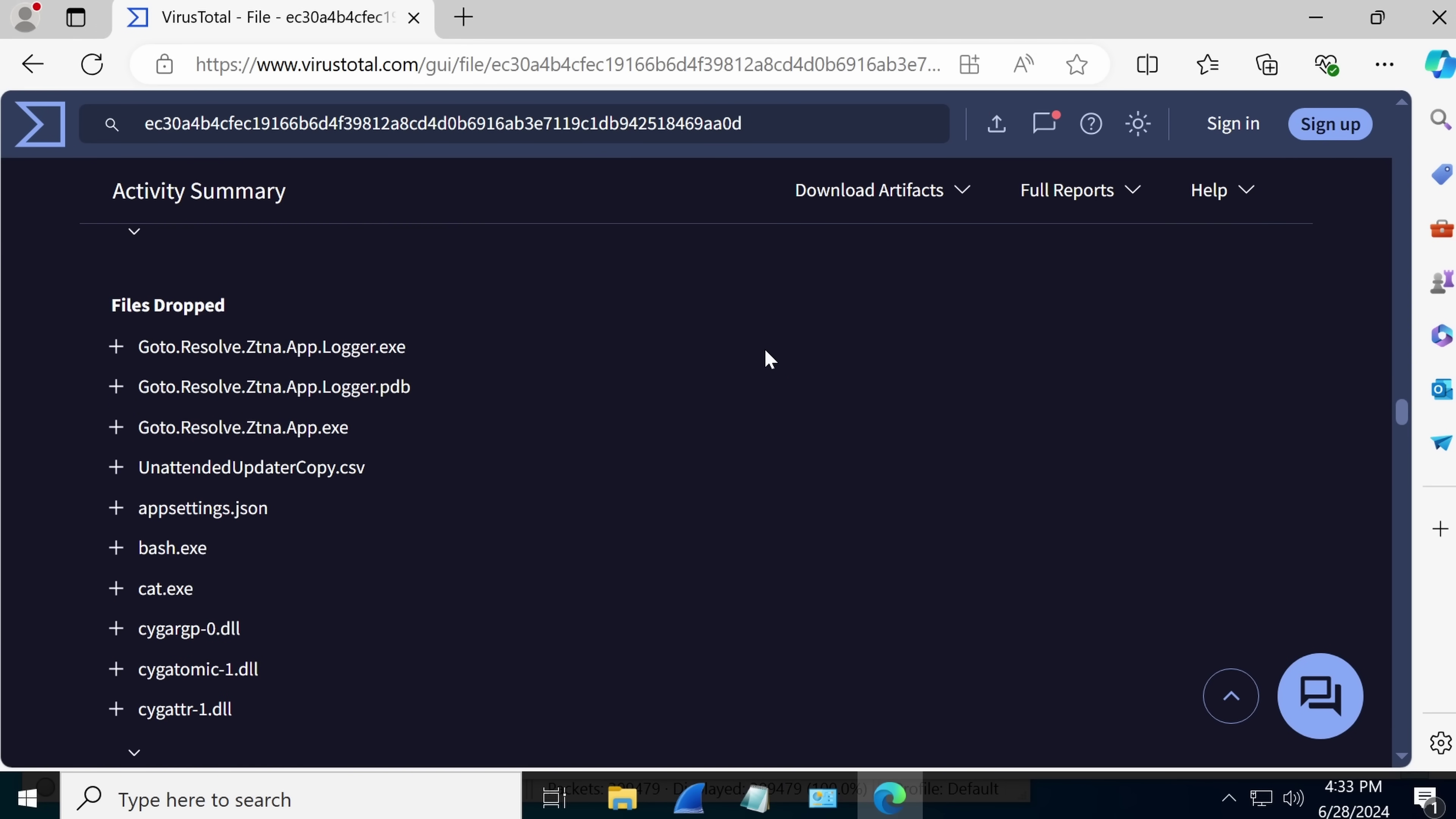
pyautogui.scroll(-4, 766, 358)
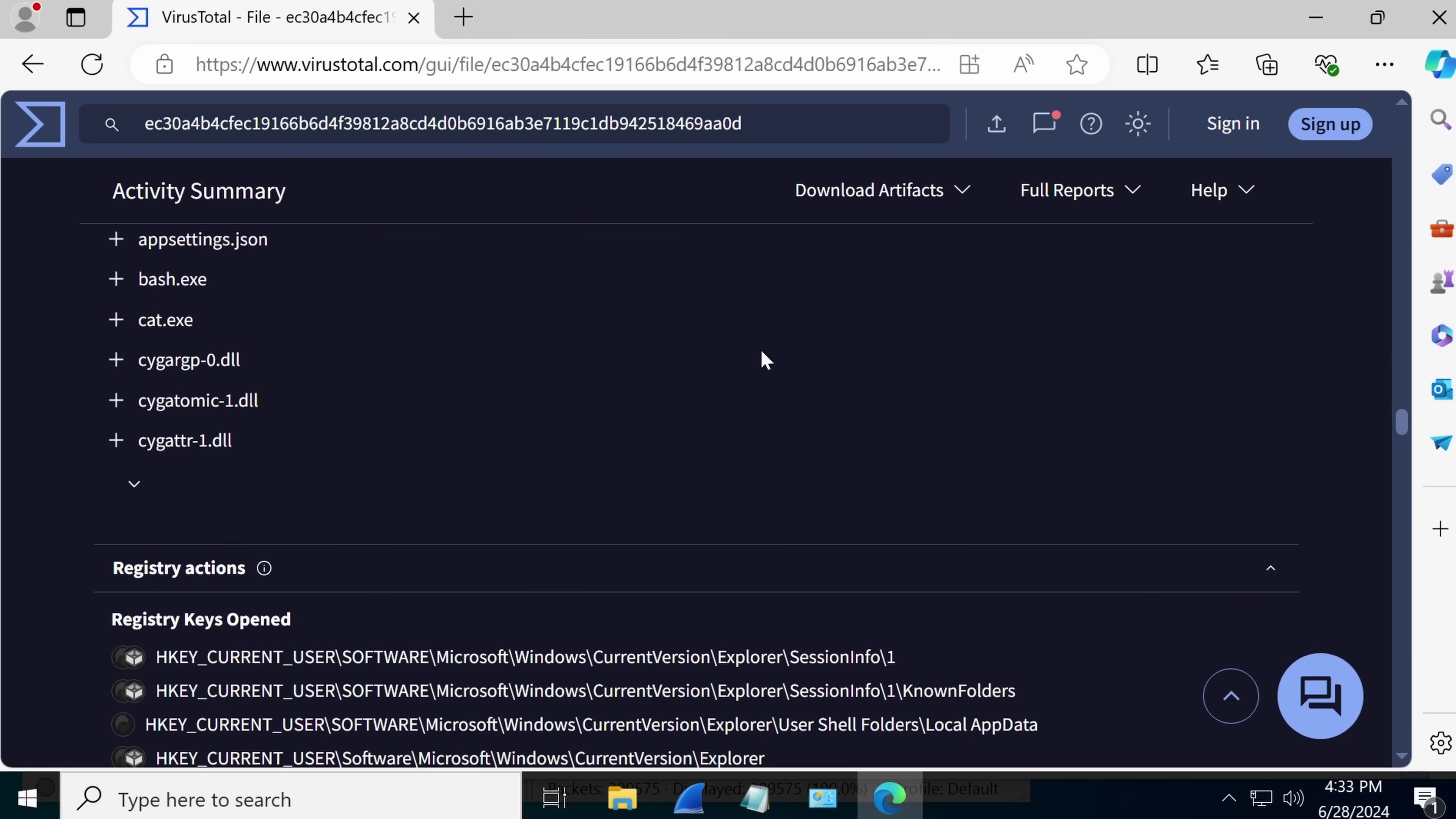
pyautogui.scroll(12, 750, 358)
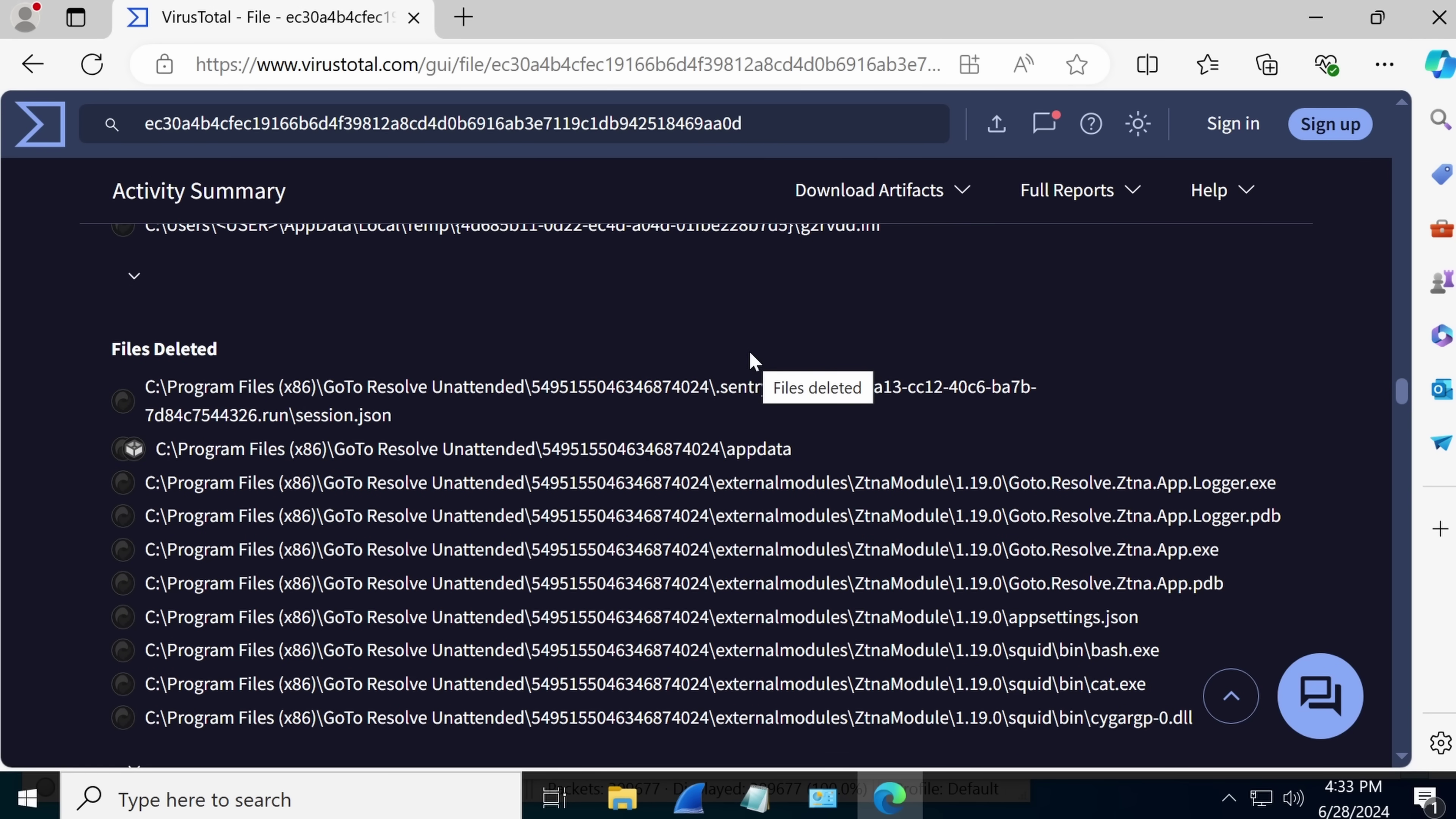
pyautogui.scroll(5, 750, 359)
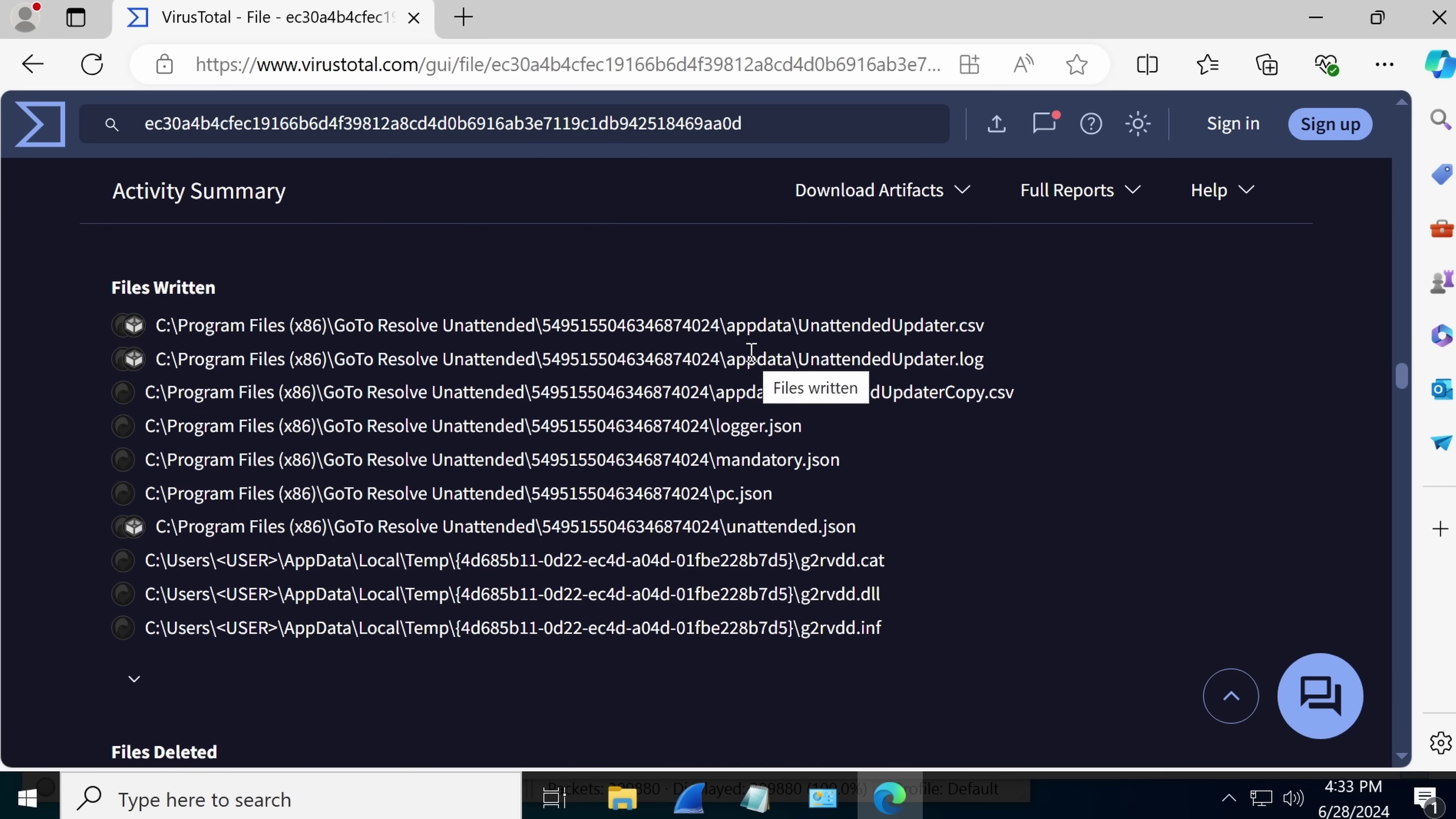
pyautogui.scroll(2, 751, 351)
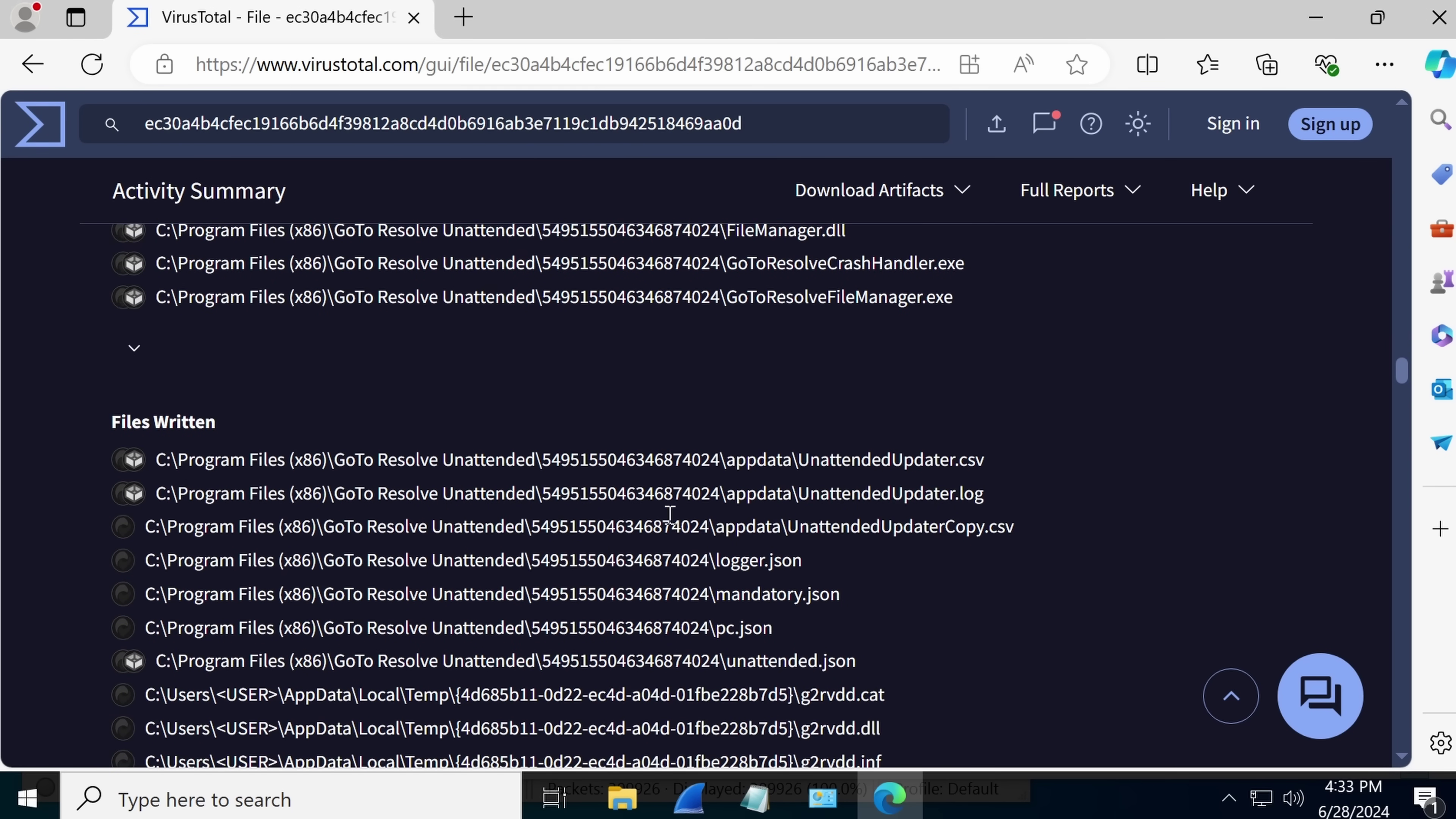
# Highlight the numeric GoTo Resolve Unattended subfolder name in the UnattendedUpdater paths and in the opened 5360_invoice.exe.cmd path.
pyautogui.doubleClick(677, 506)
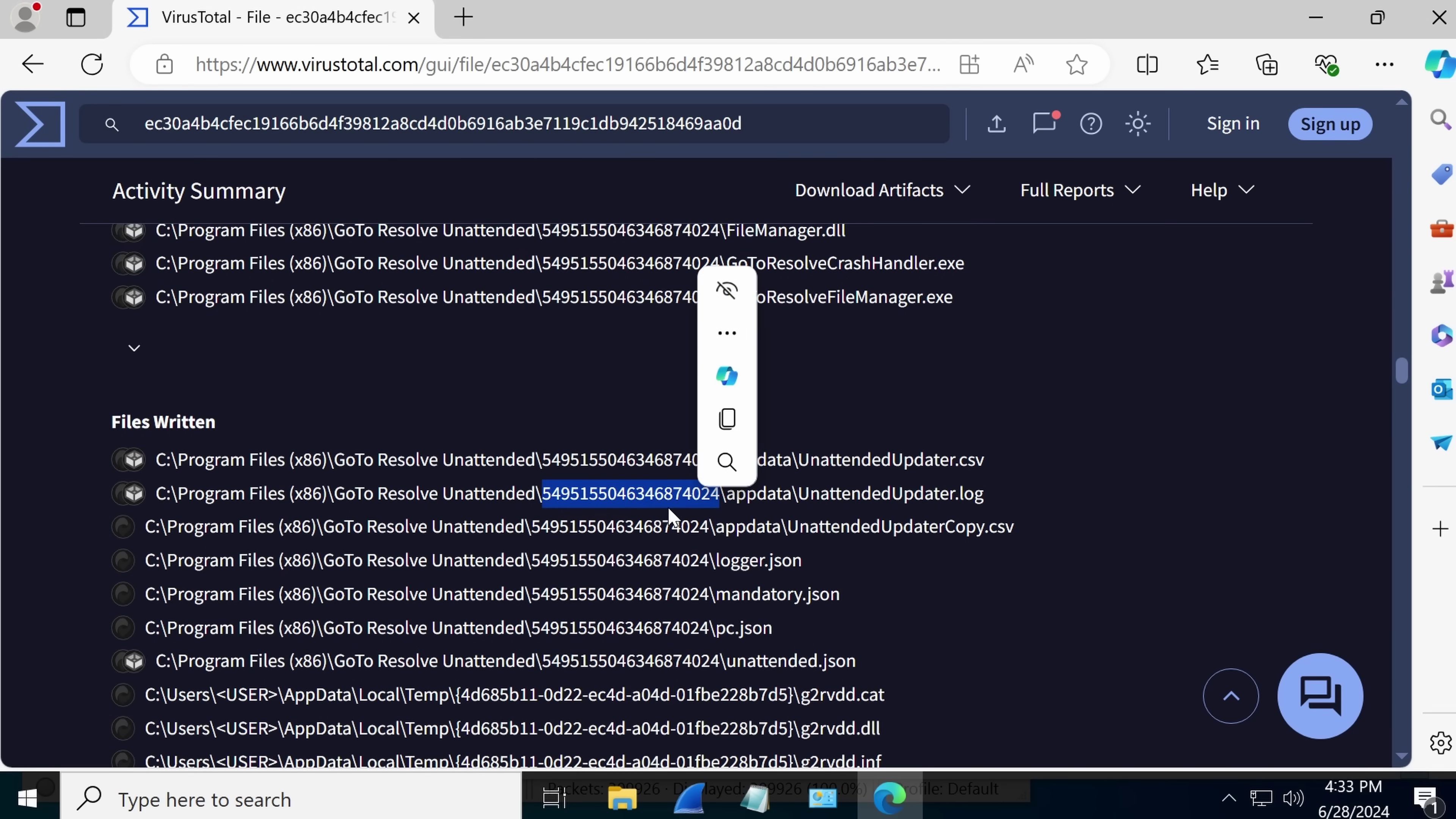
pyautogui.doubleClick(628, 456)
pyautogui.scroll(4, 626, 453)
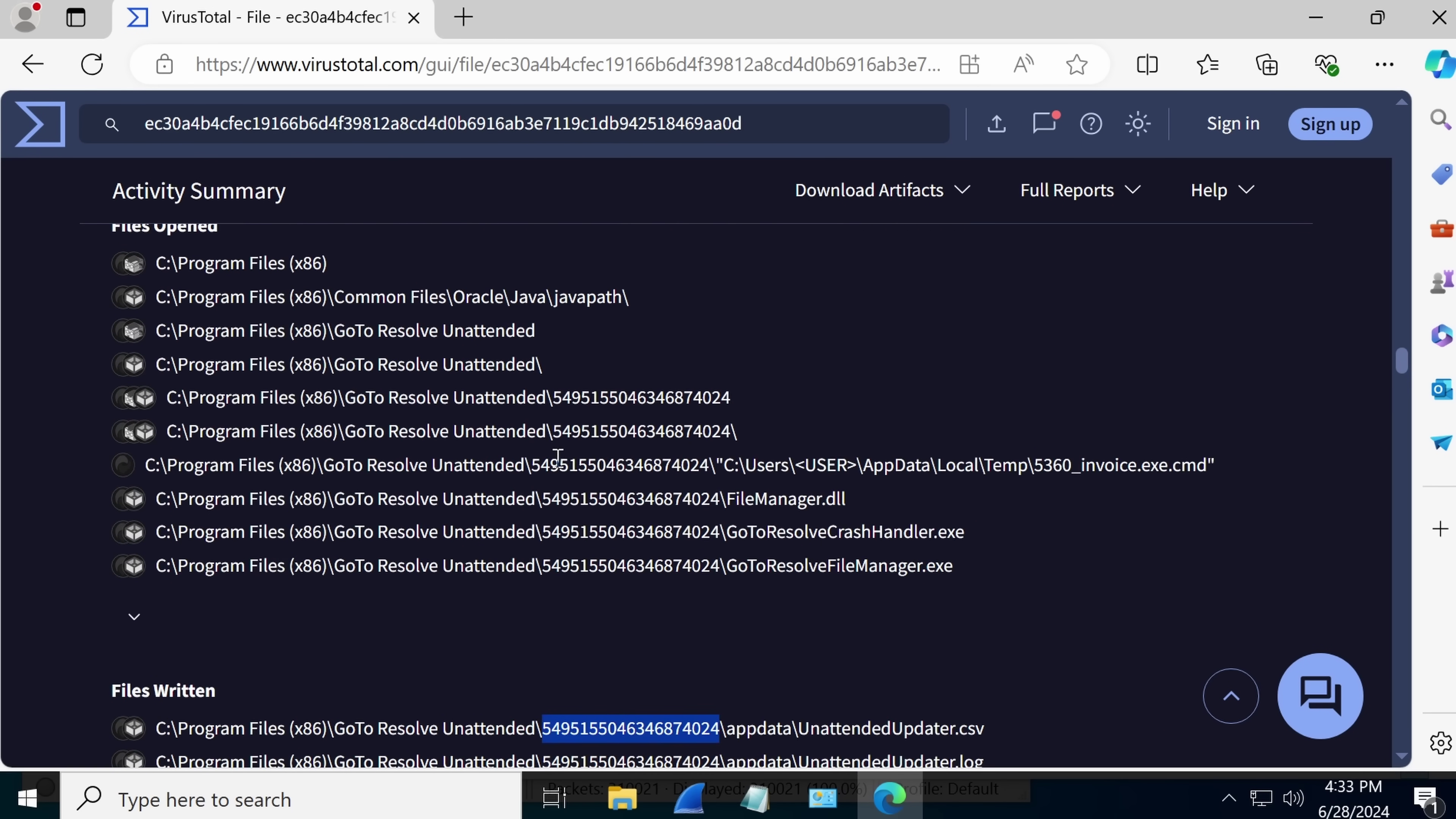
pyautogui.moveTo(578, 465); pyautogui.dragTo(662, 466)
pyautogui.click(634, 466)
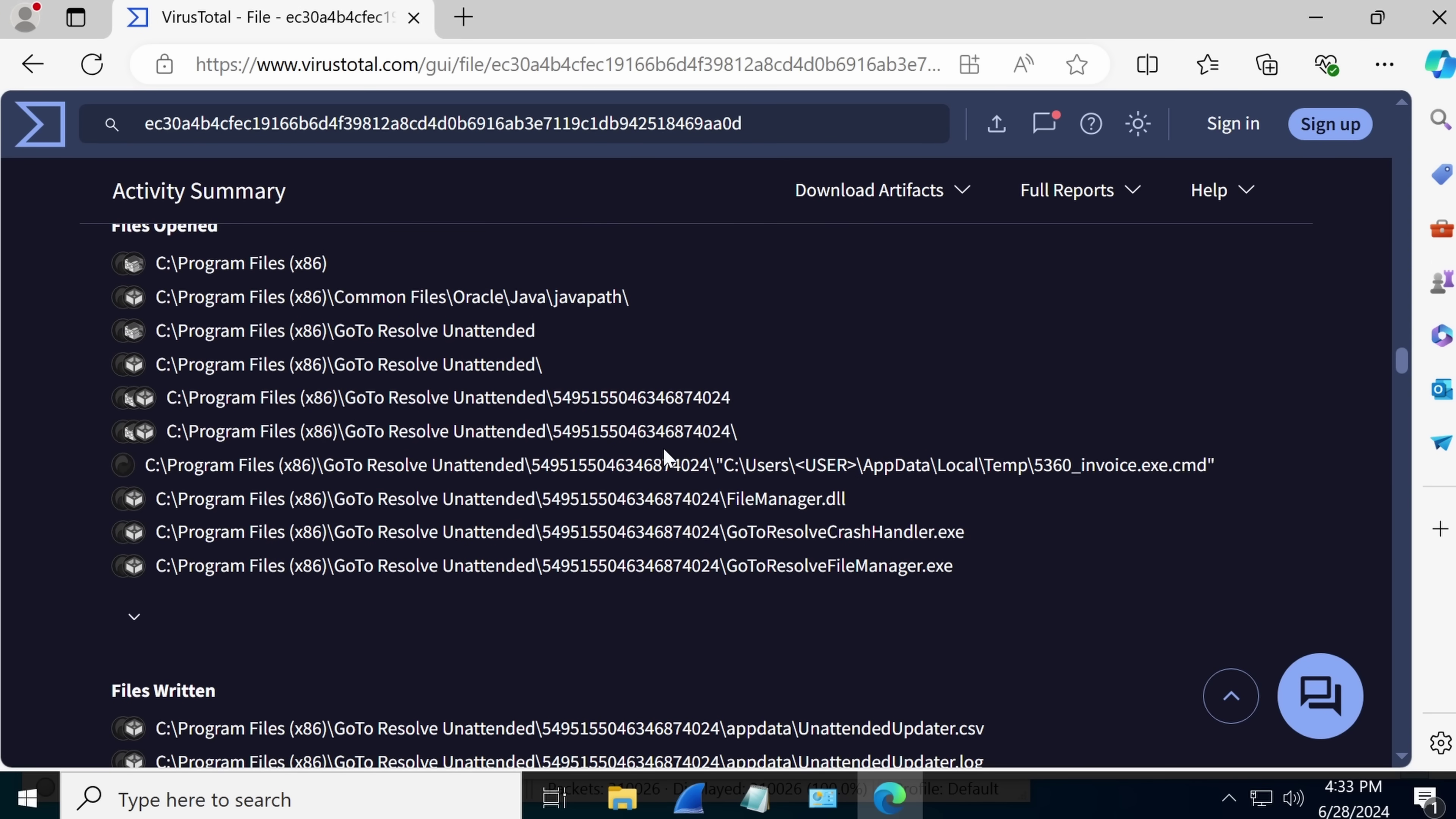